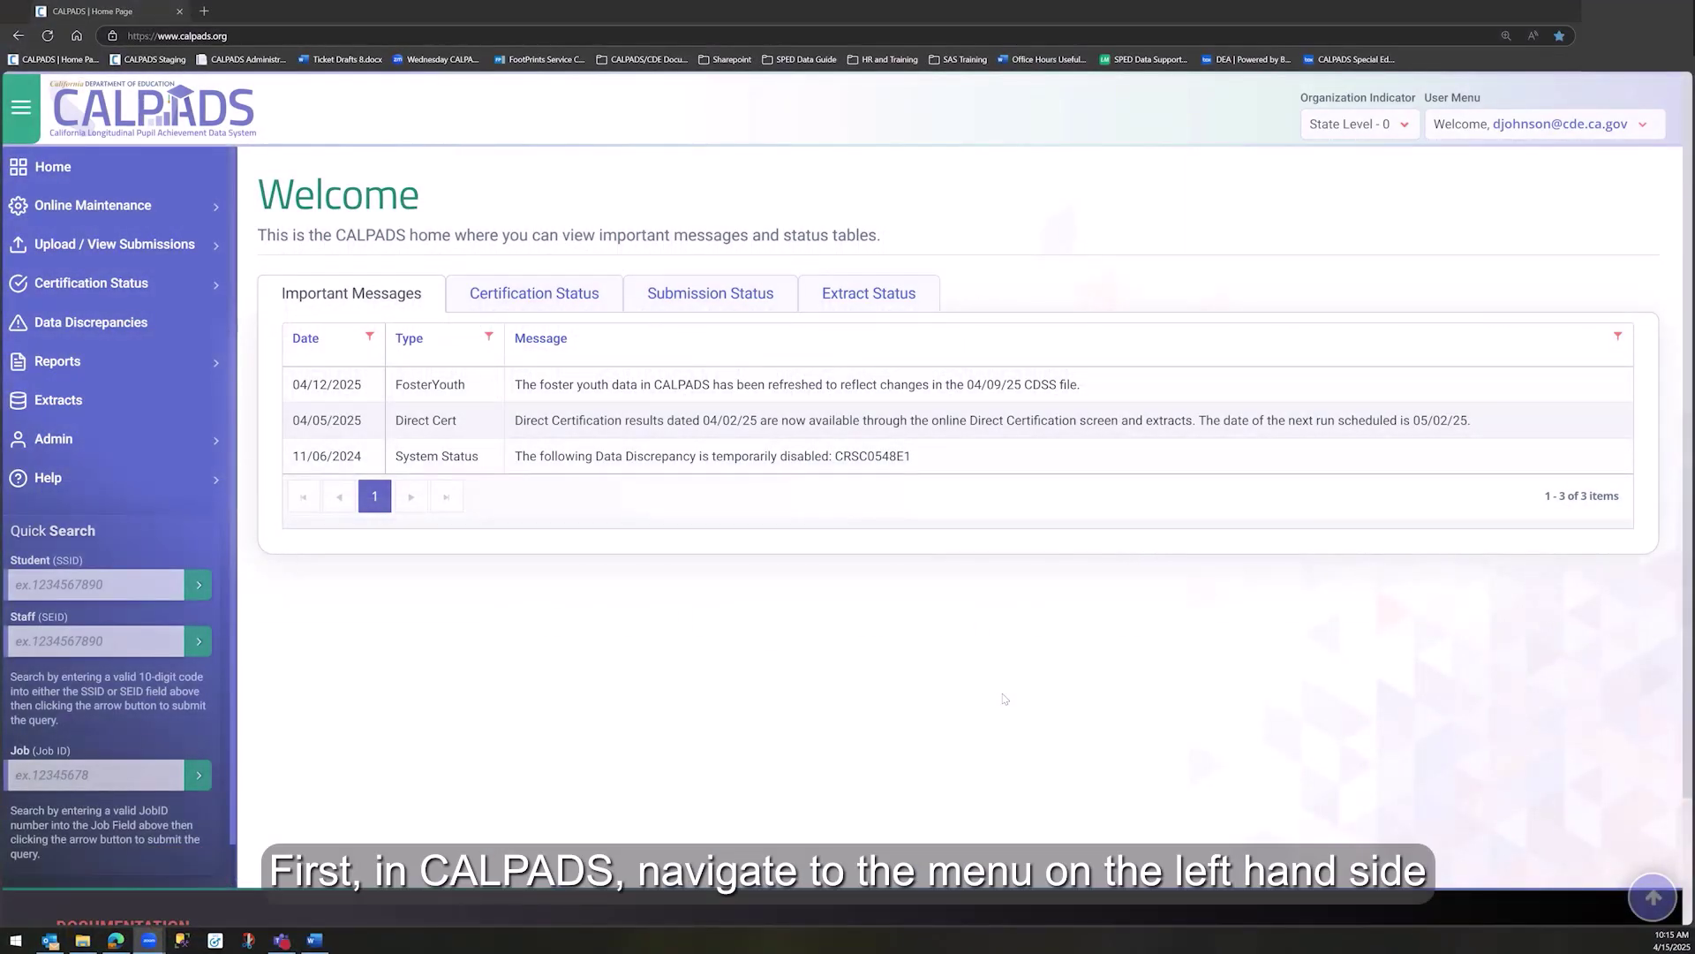
# - Open accountability and monitoring report 16.21, Students with Disabilities - Overdue Plan Review and Reevaluation Meetings Student List
pyautogui.click(194, 364)
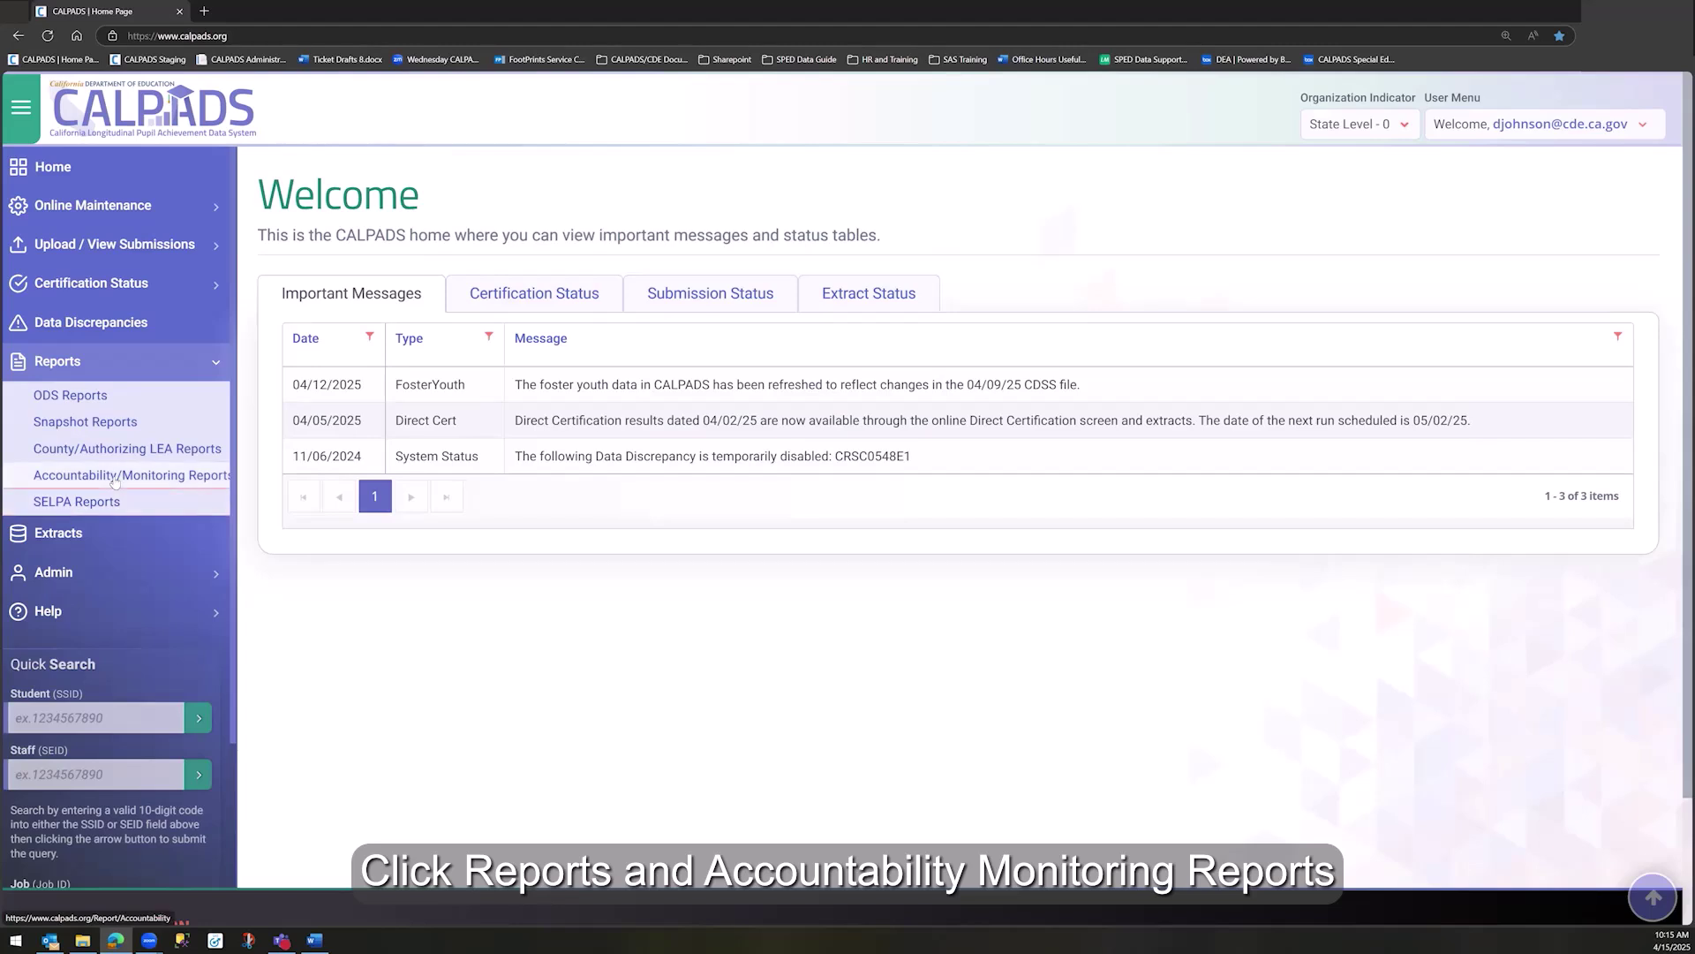
pyautogui.click(115, 477)
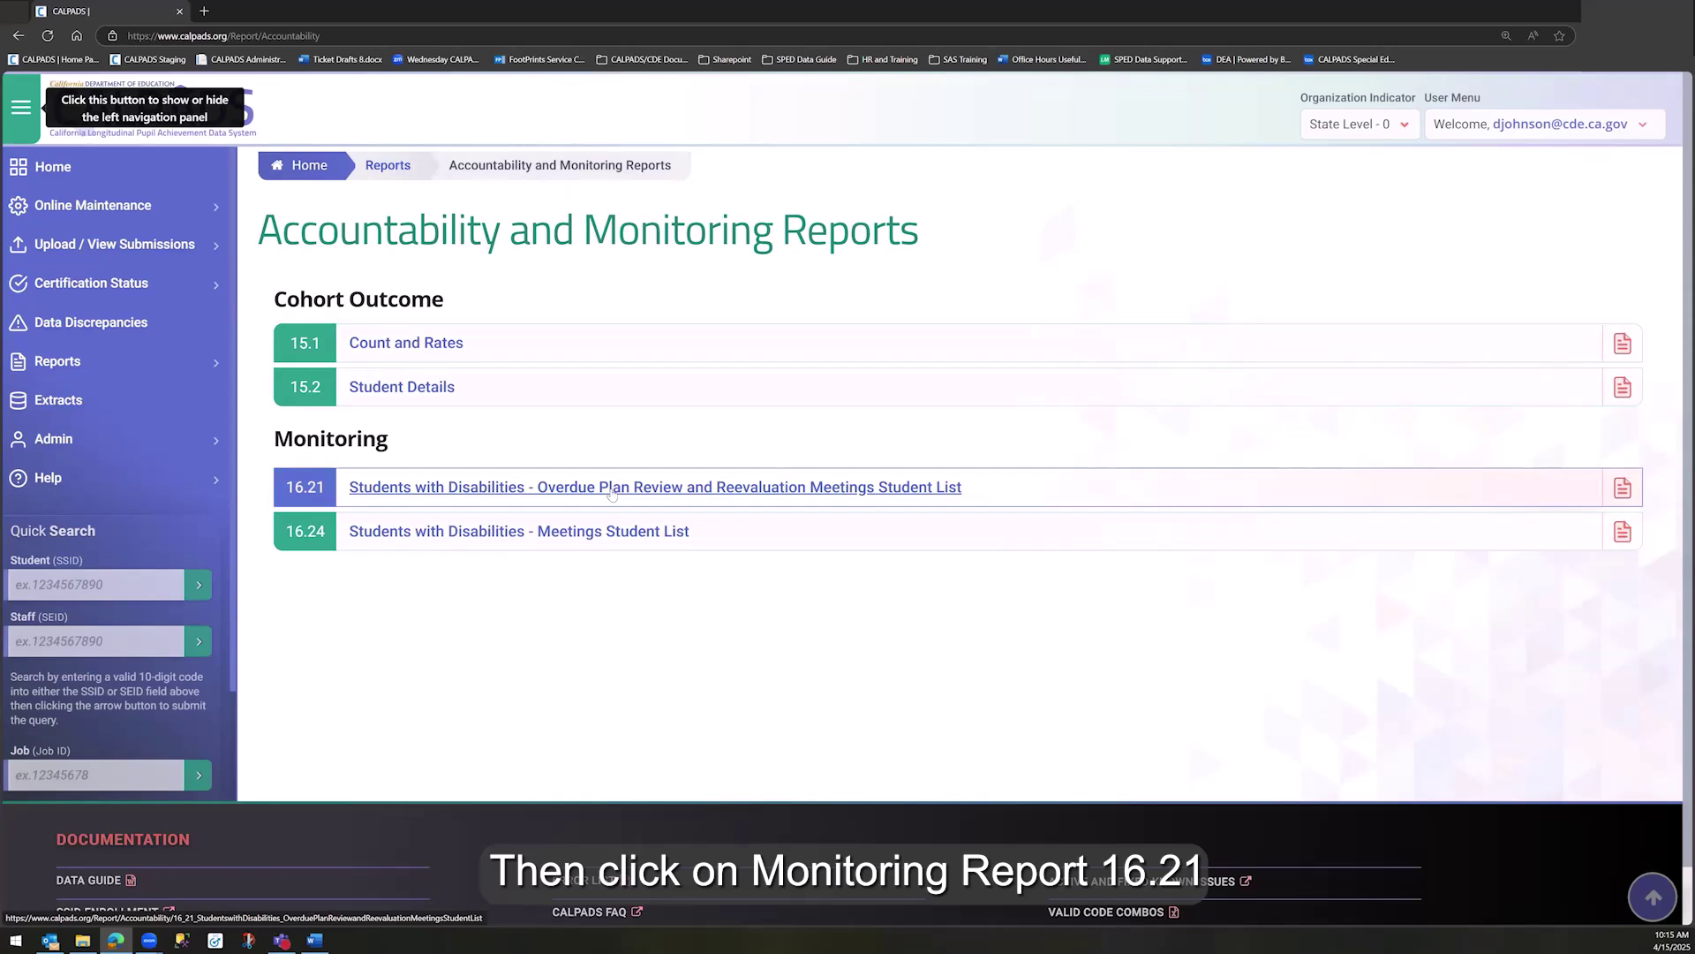
pyautogui.click(612, 495)
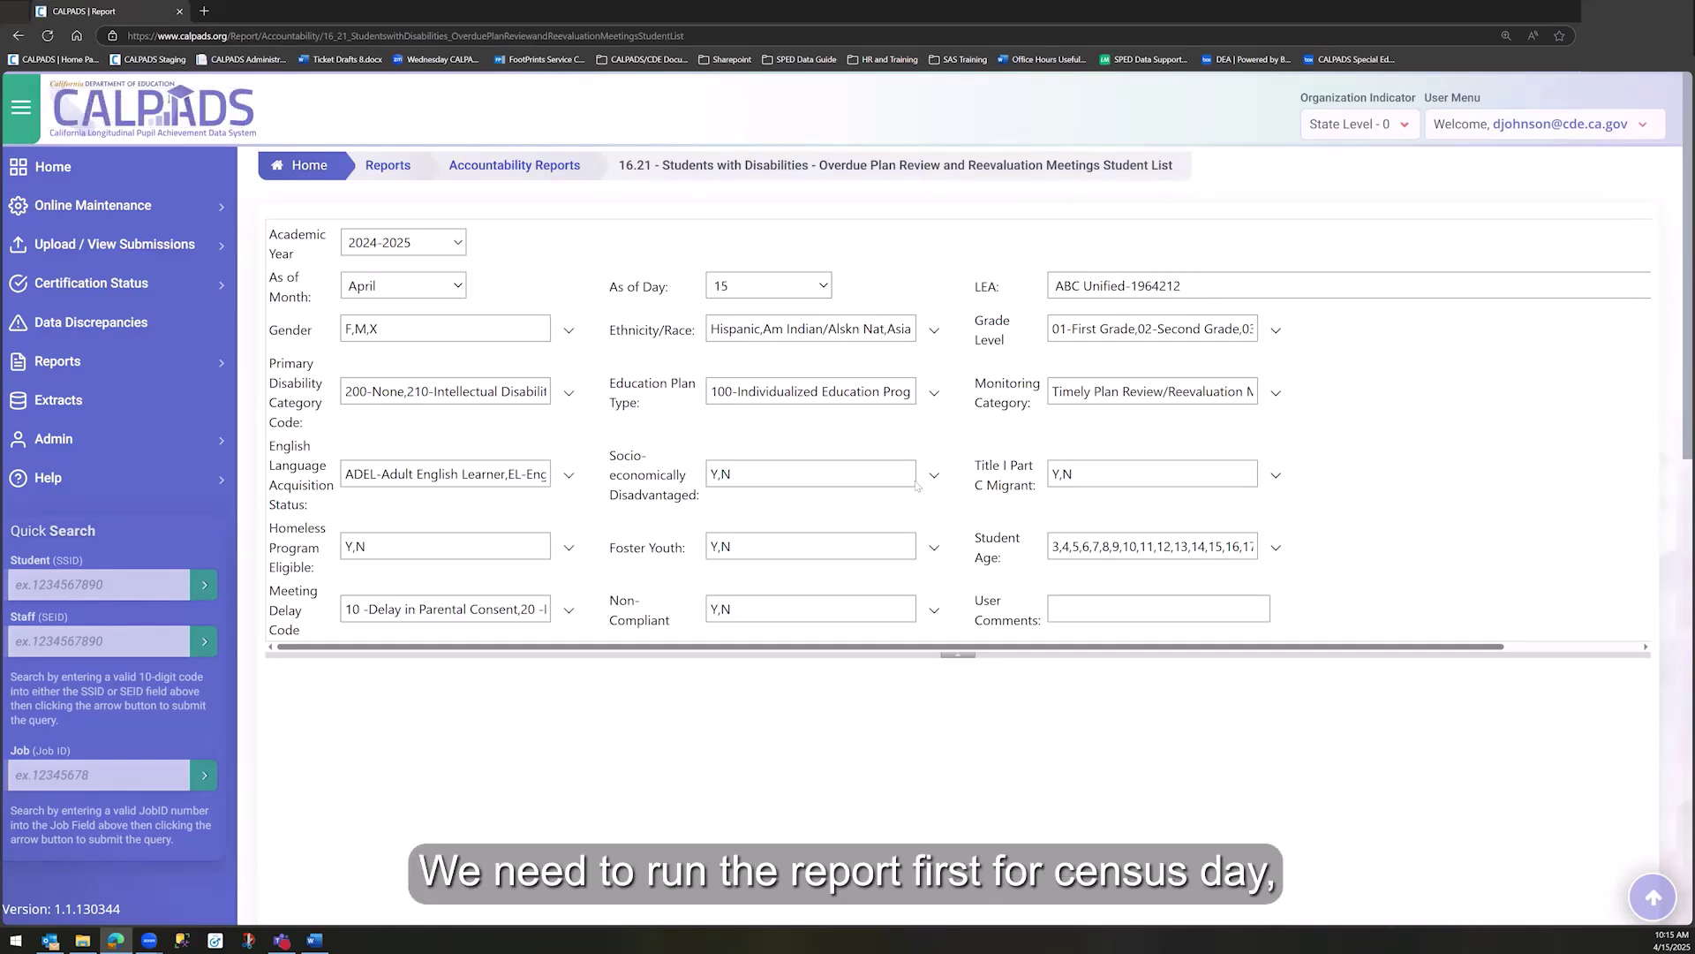
# - Set the report's as-of month to October and its as-of day to 2
pyautogui.click(455, 286)
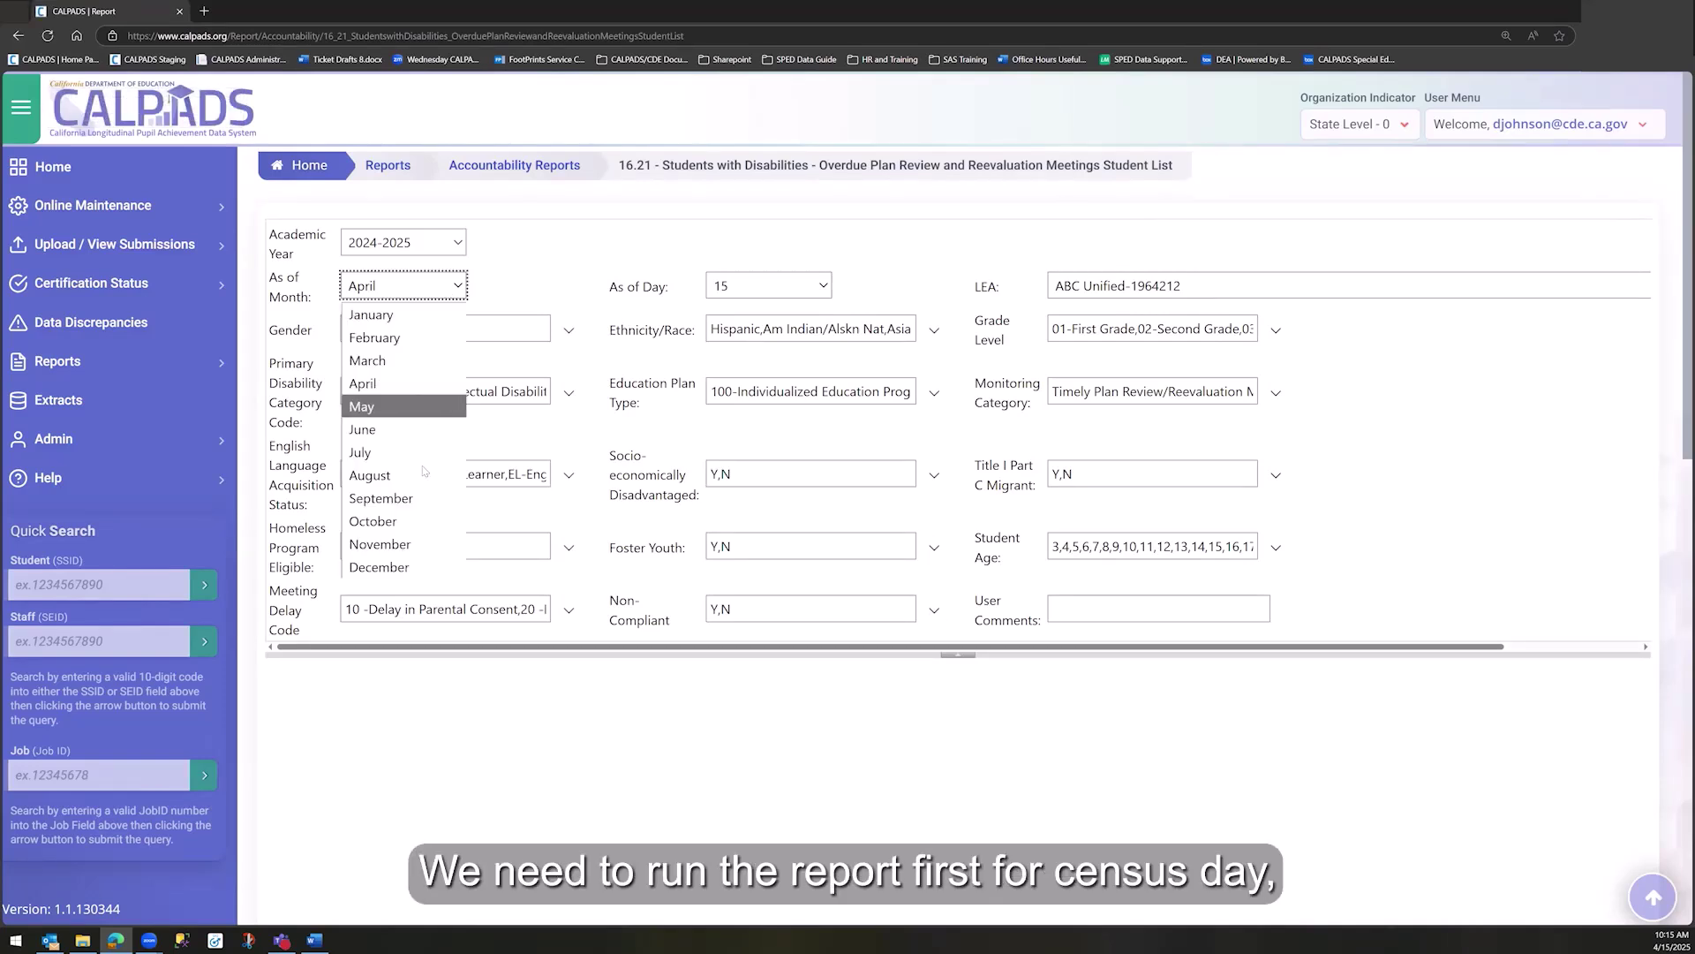
pyautogui.click(428, 521)
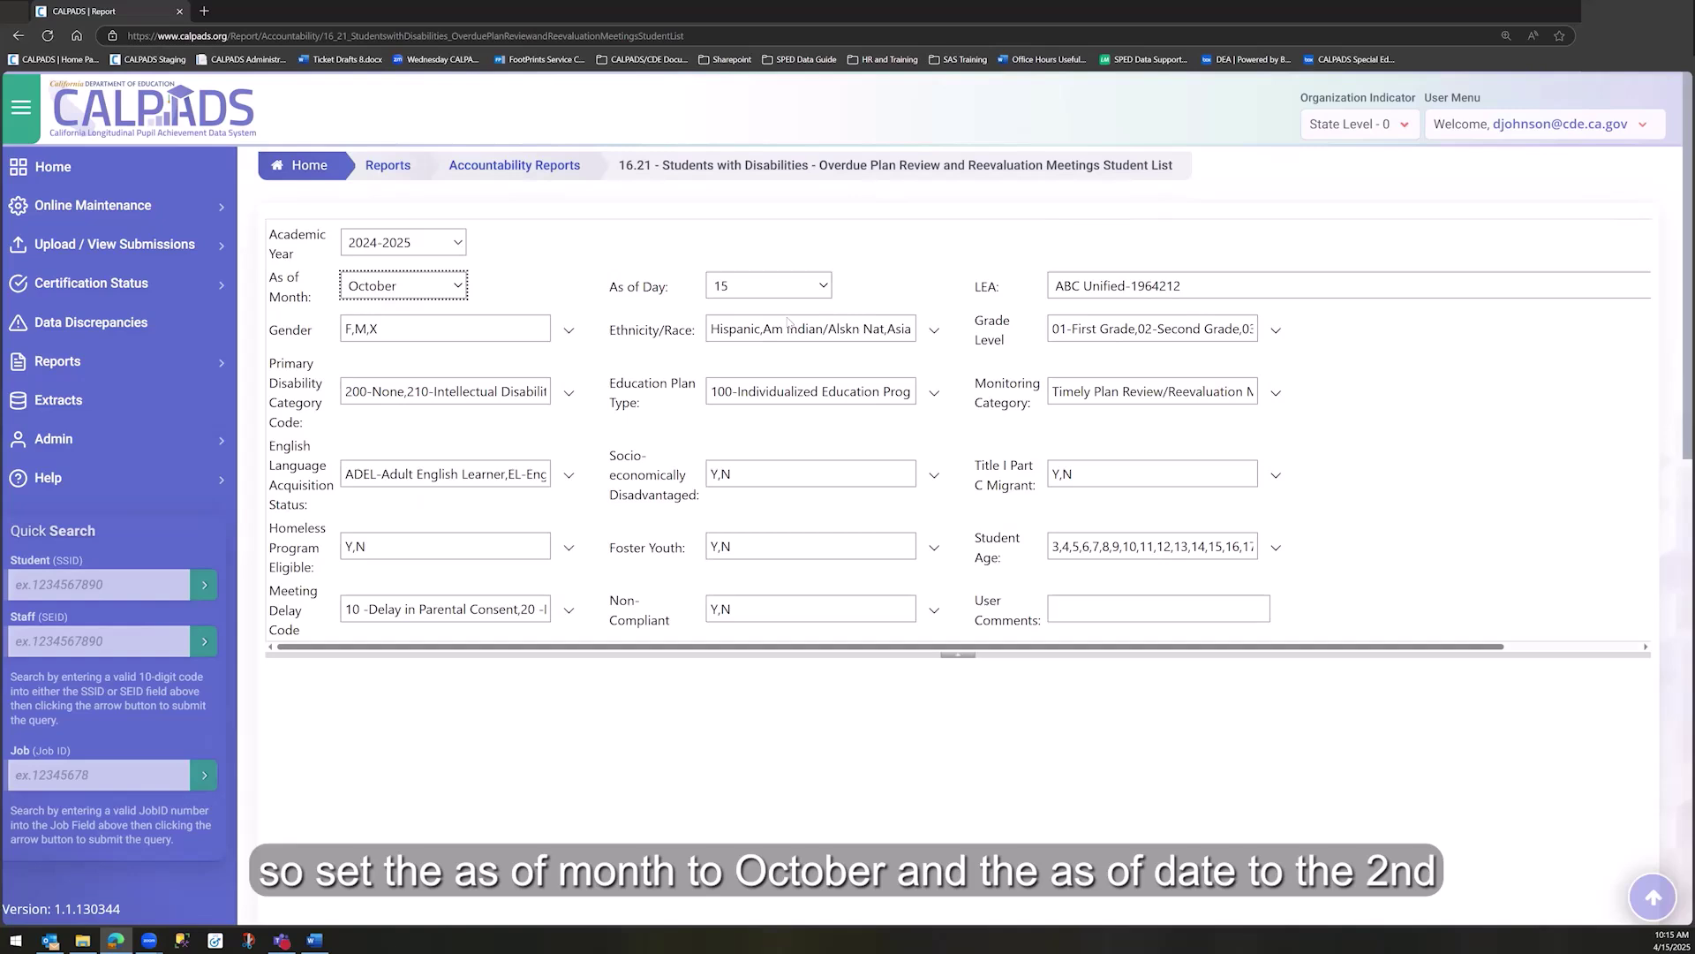
pyautogui.click(821, 286)
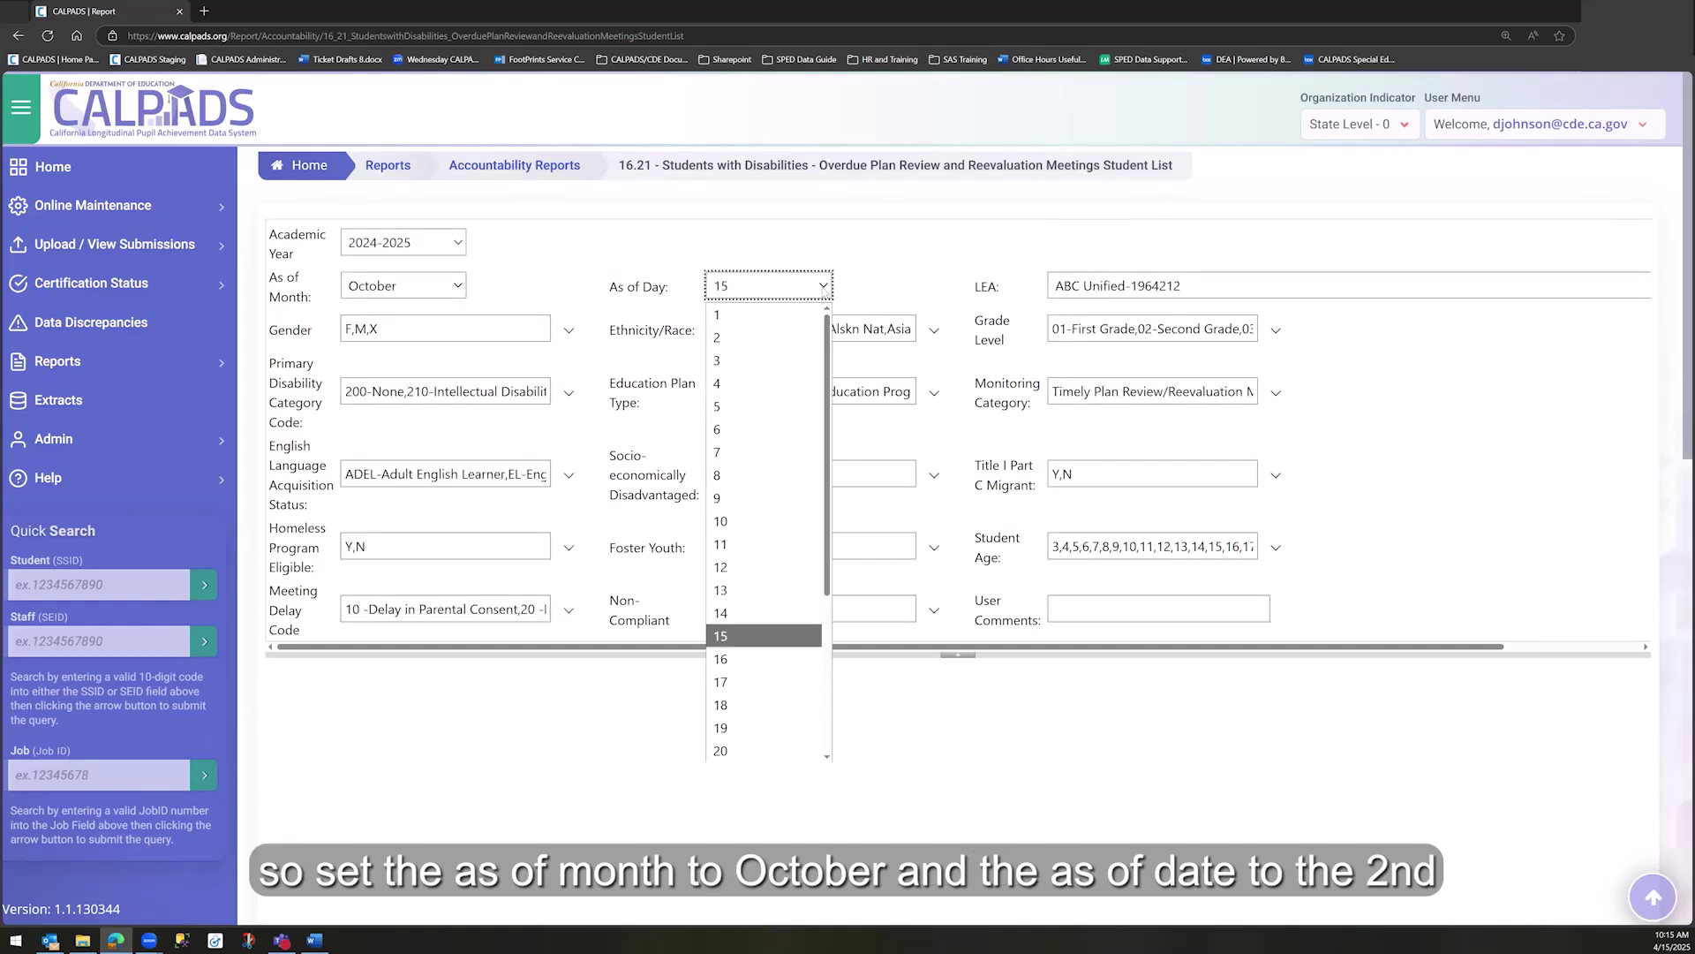
pyautogui.click(796, 337)
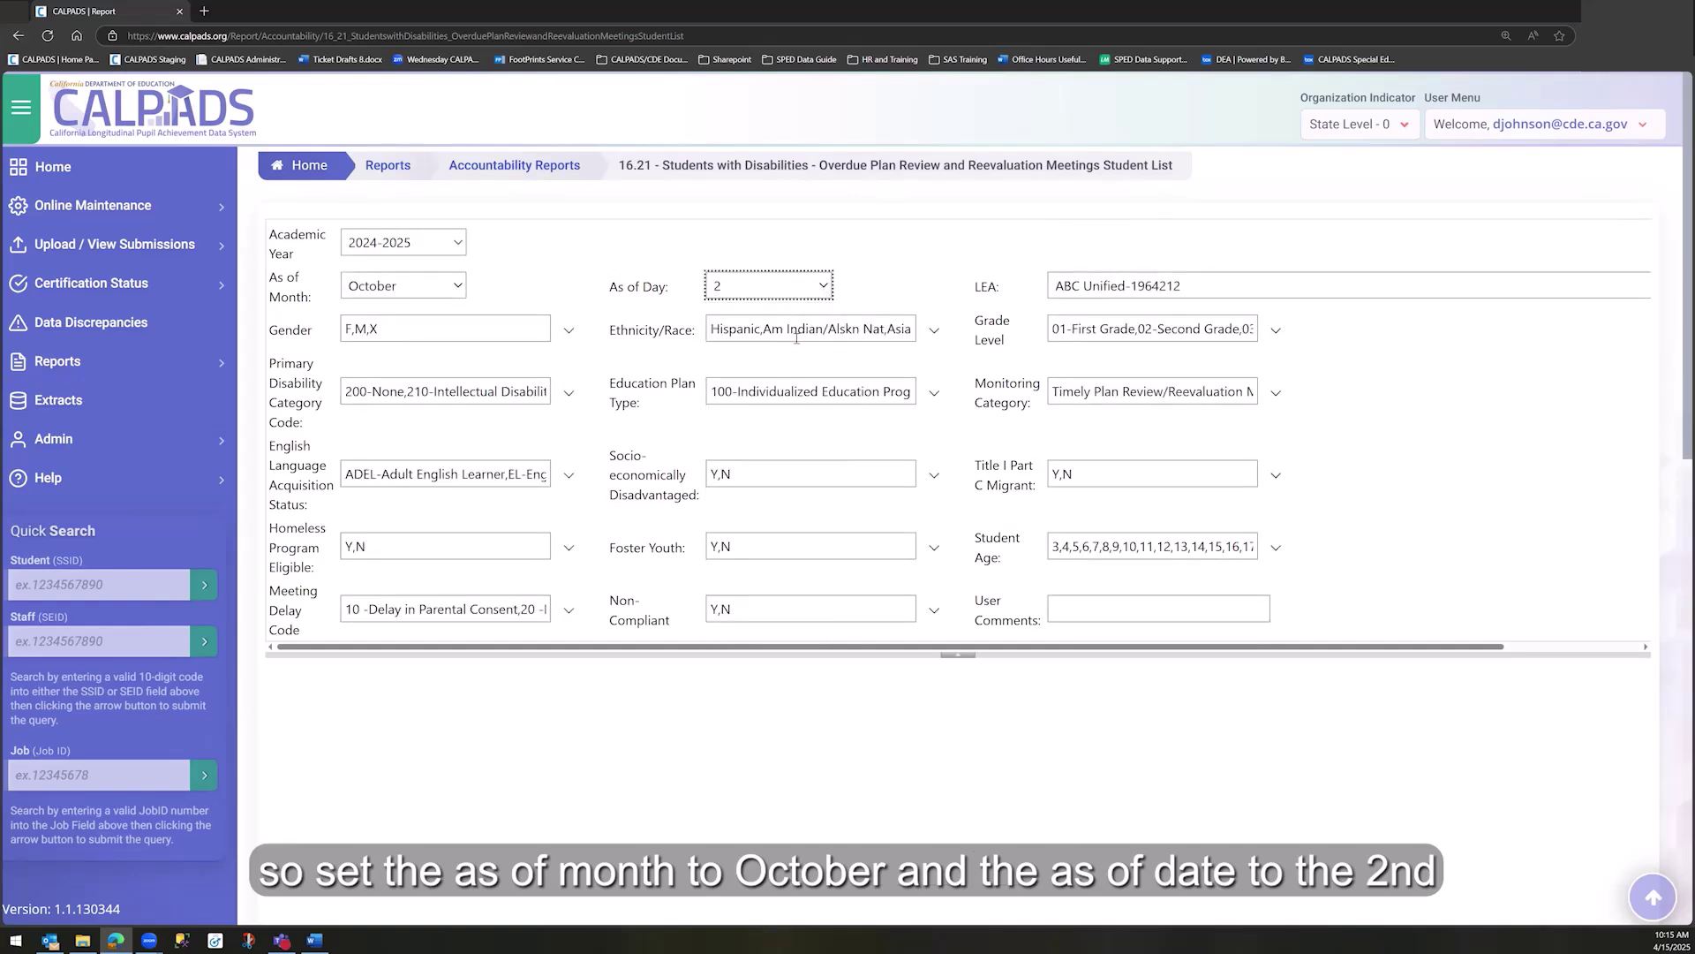
# - Exclude Timely Plan Review/Reevaluation, Plan review Held late and Reevaluation Held late from the monitoring categories, leaving only the overdue ones
pyautogui.click(1275, 392)
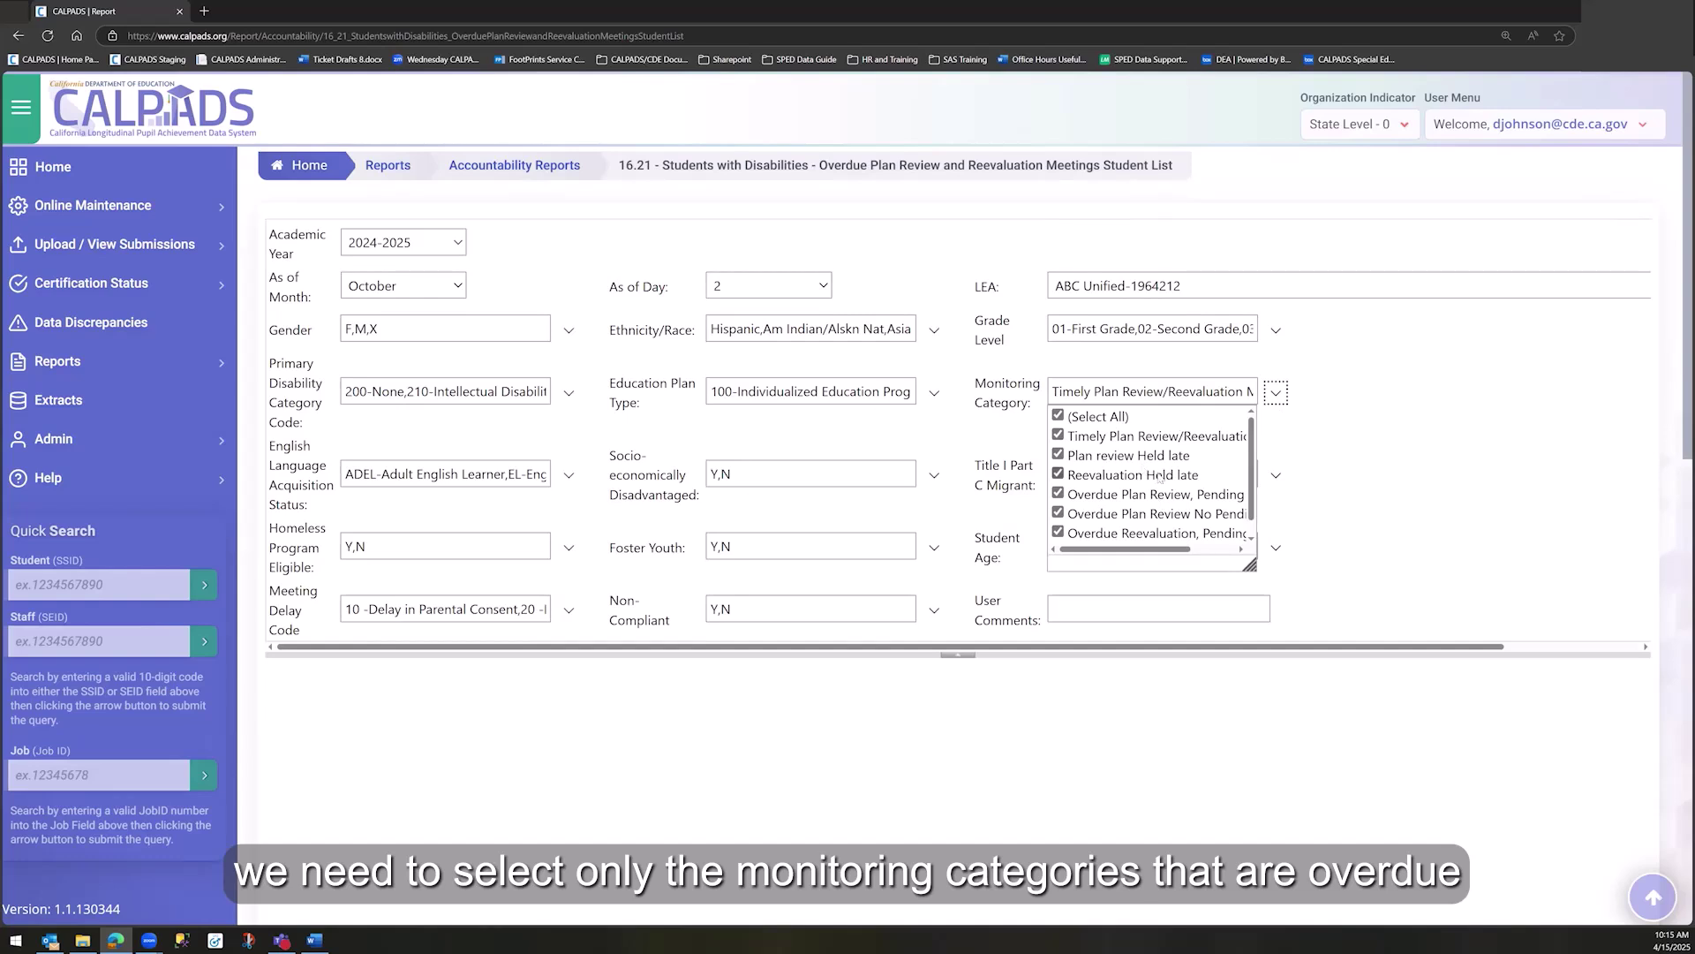
pyautogui.scroll(-1, 1134, 481)
pyautogui.scroll(1, 1119, 514)
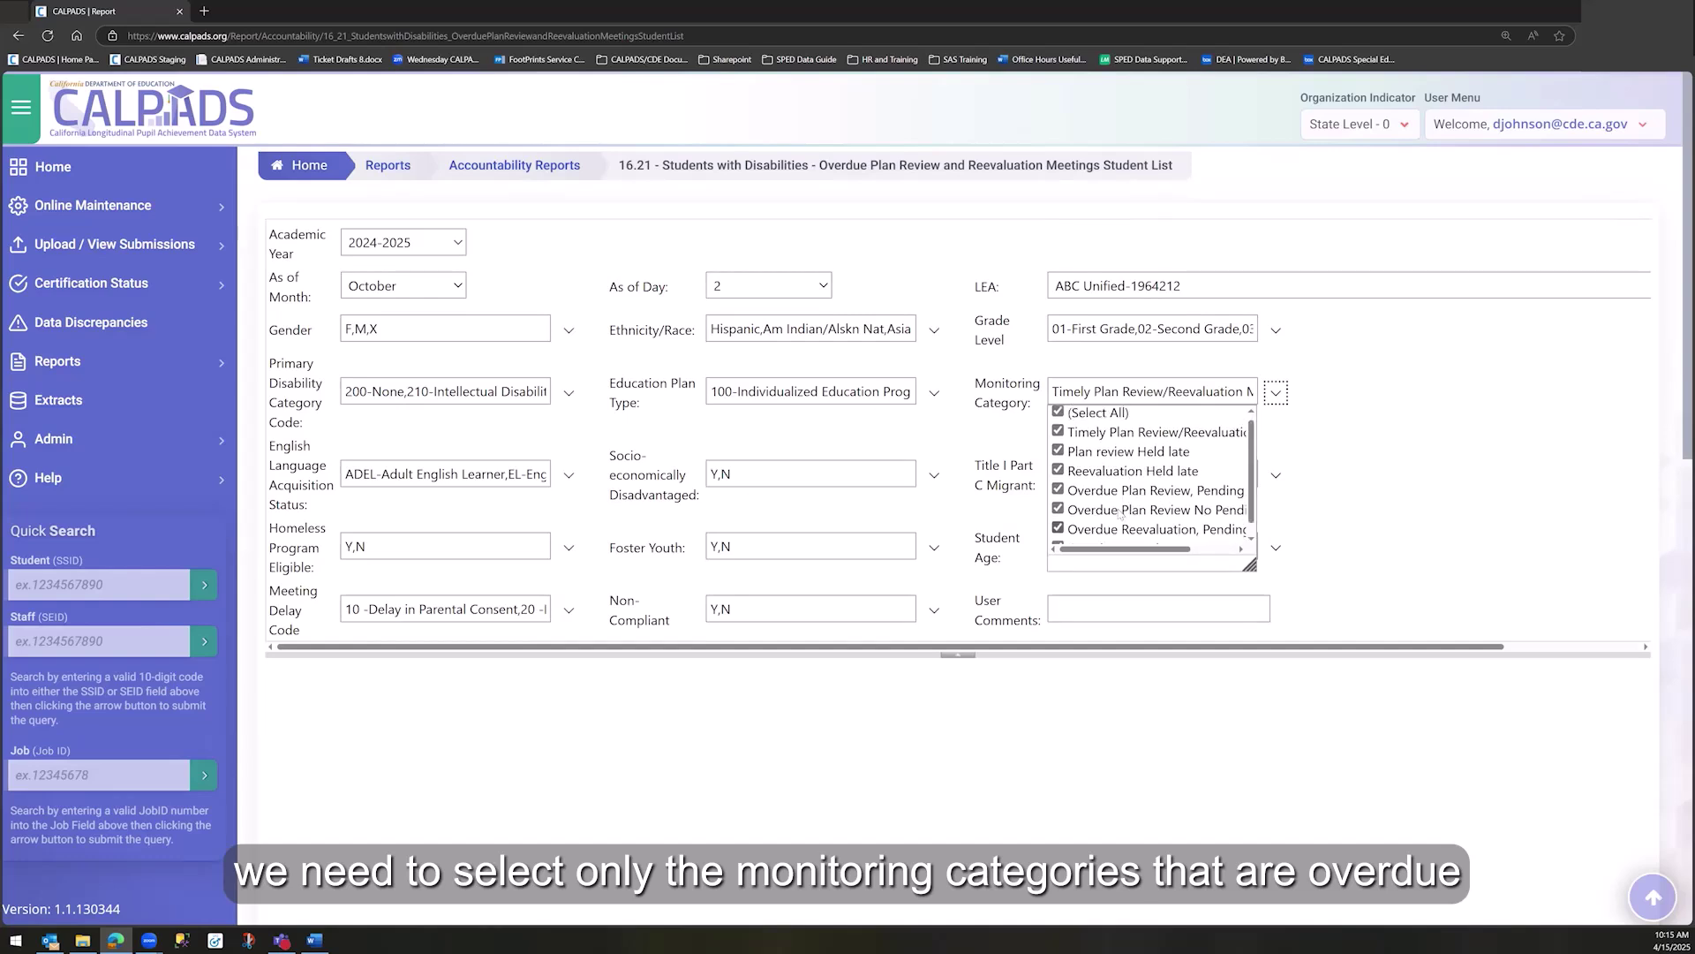
pyautogui.click(1112, 435)
pyautogui.click(1110, 455)
pyautogui.click(1109, 475)
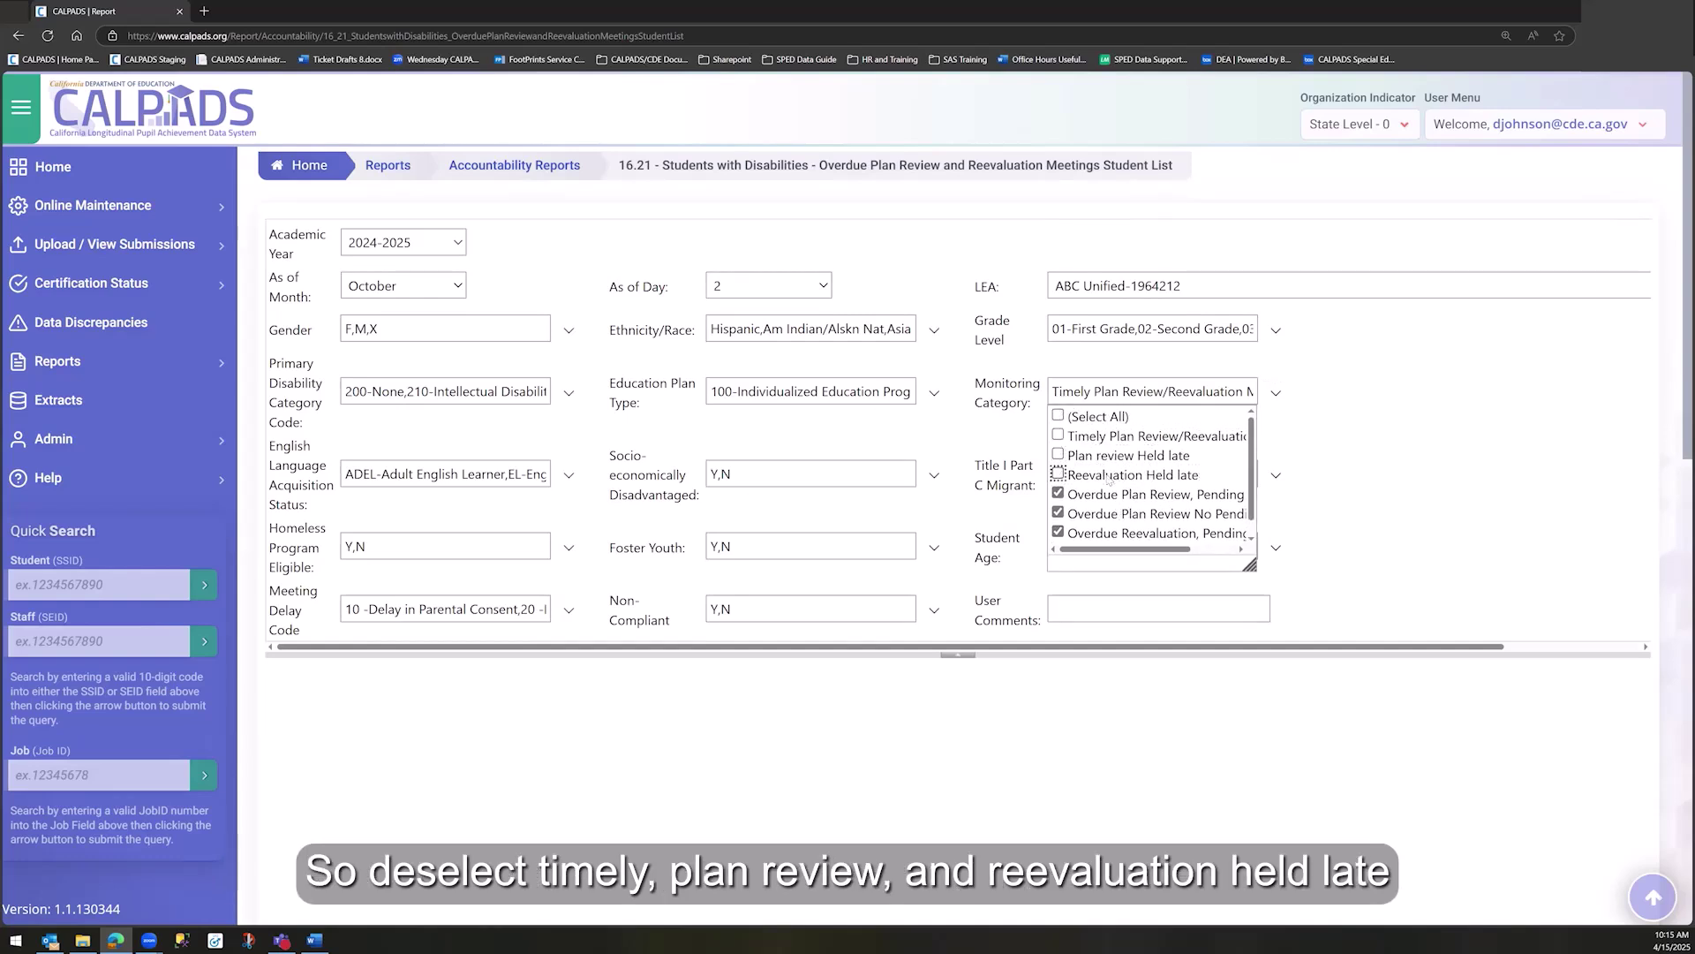
pyautogui.click(1362, 510)
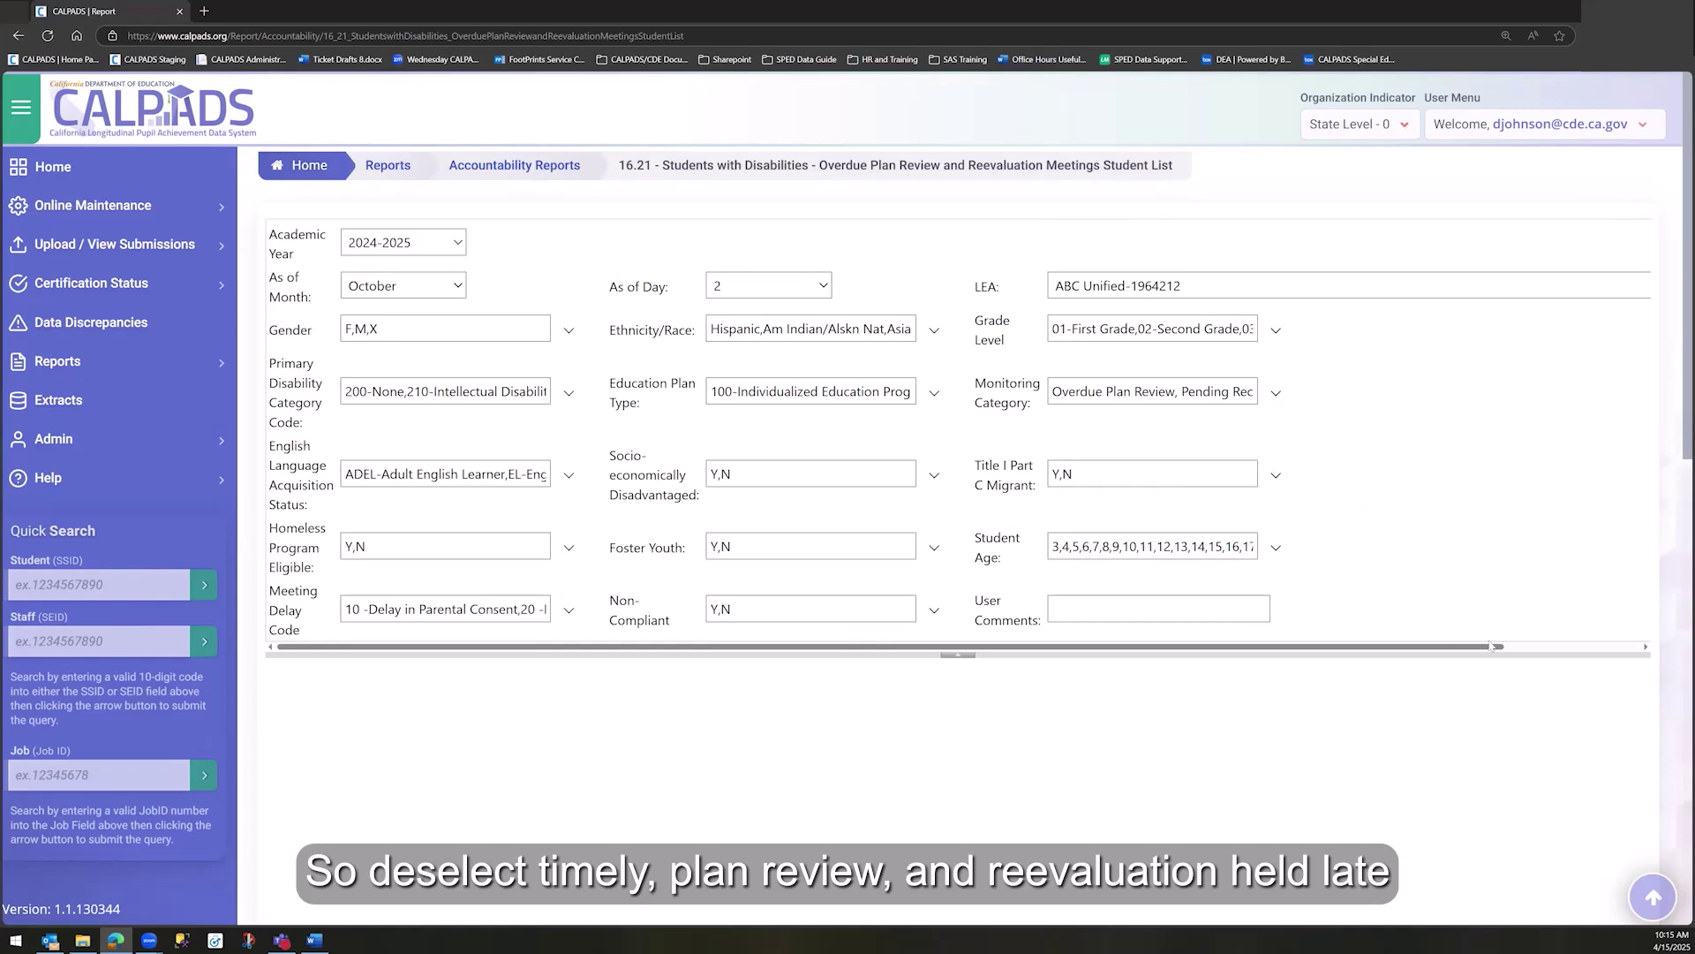
# - Run the Census Day report and export it as a CSV (comma delimited) file
pyautogui.click(1521, 649)
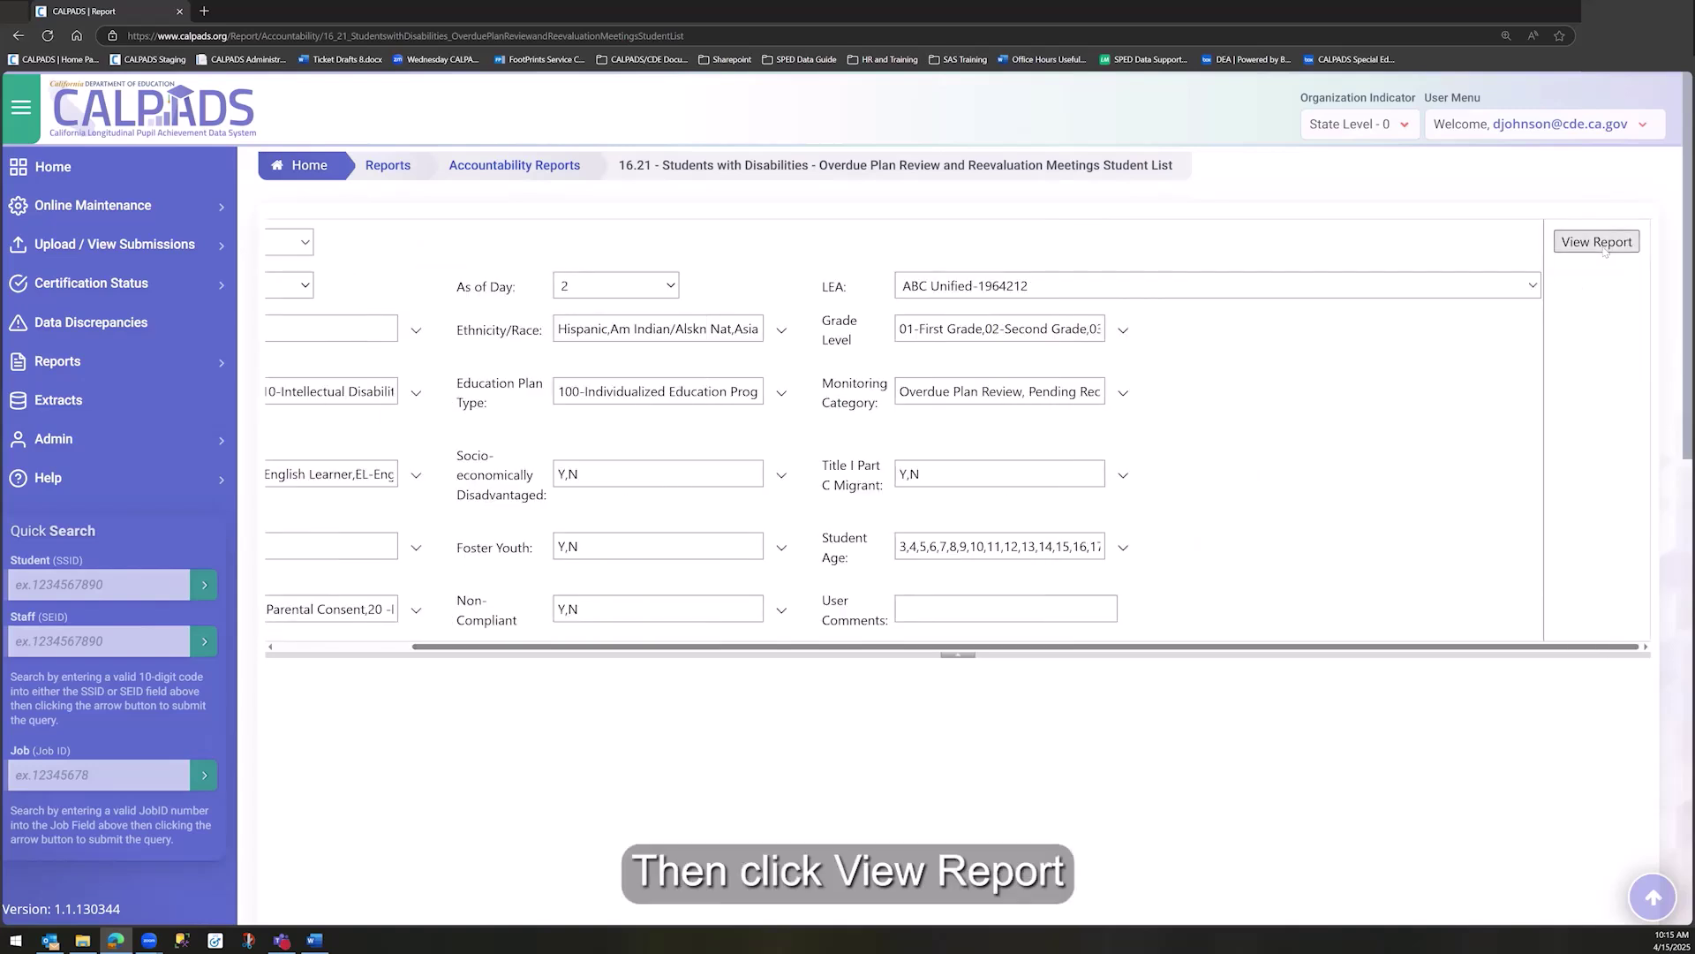
pyautogui.click(1596, 242)
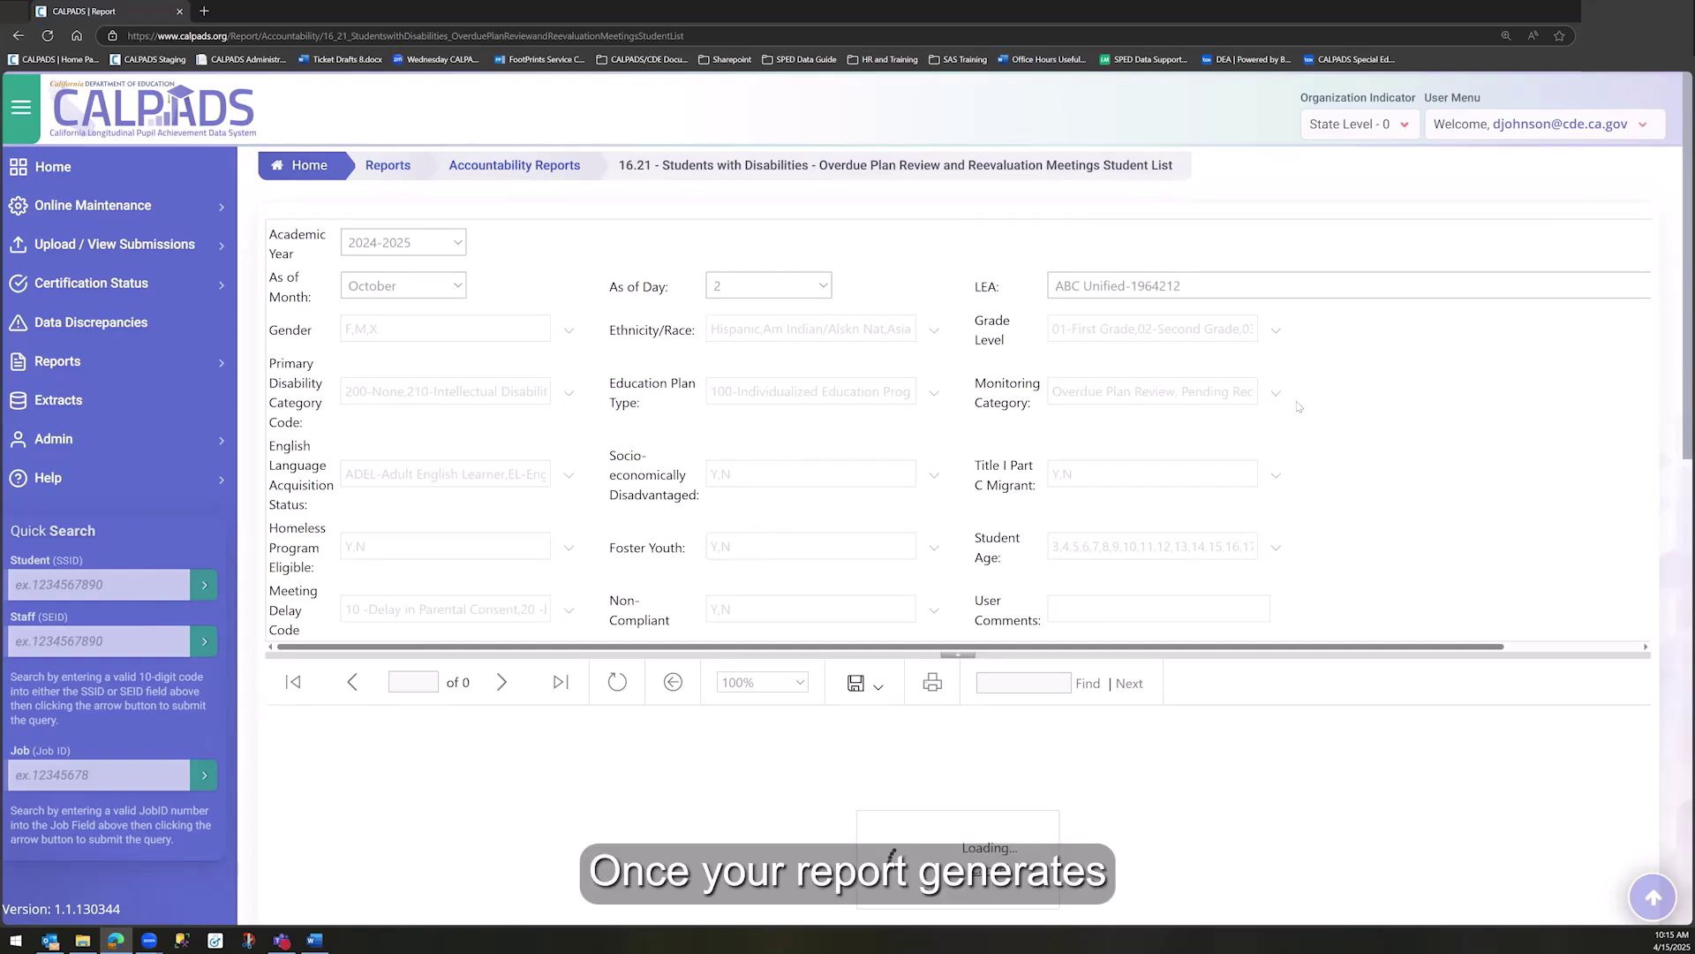
pyautogui.scroll(-2, 939, 562)
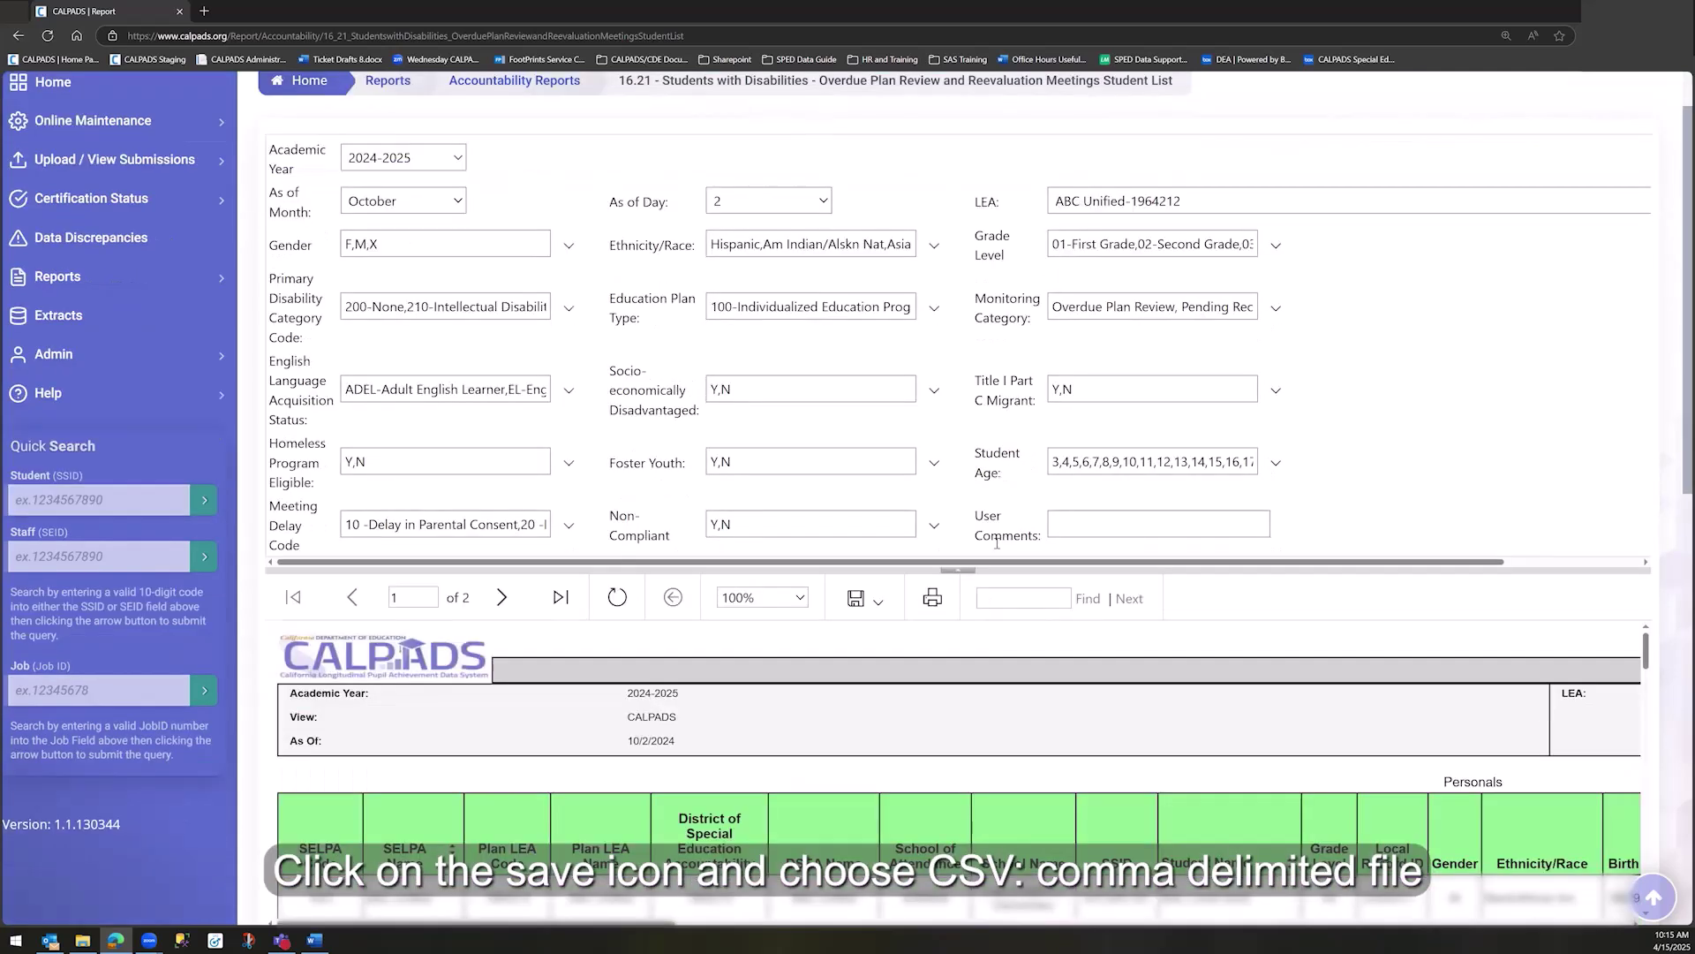
pyautogui.click(861, 551)
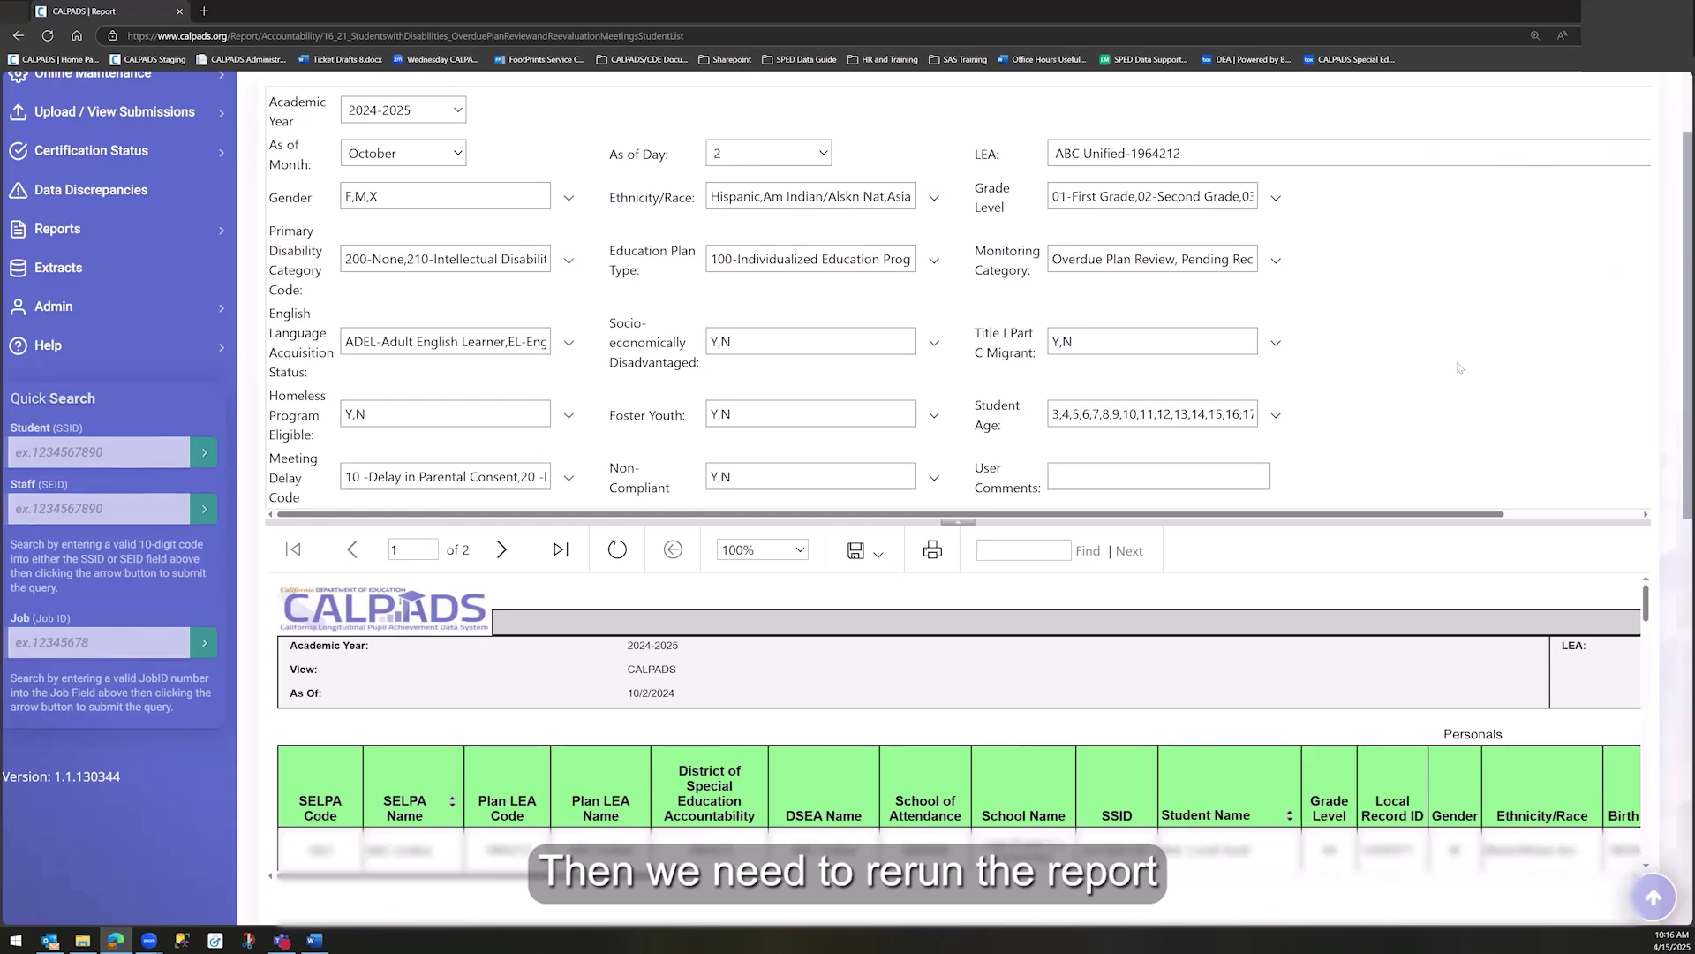
# - Change the report's as-of date to April 15
pyautogui.scroll(2, 455, 287)
pyautogui.click(456, 288)
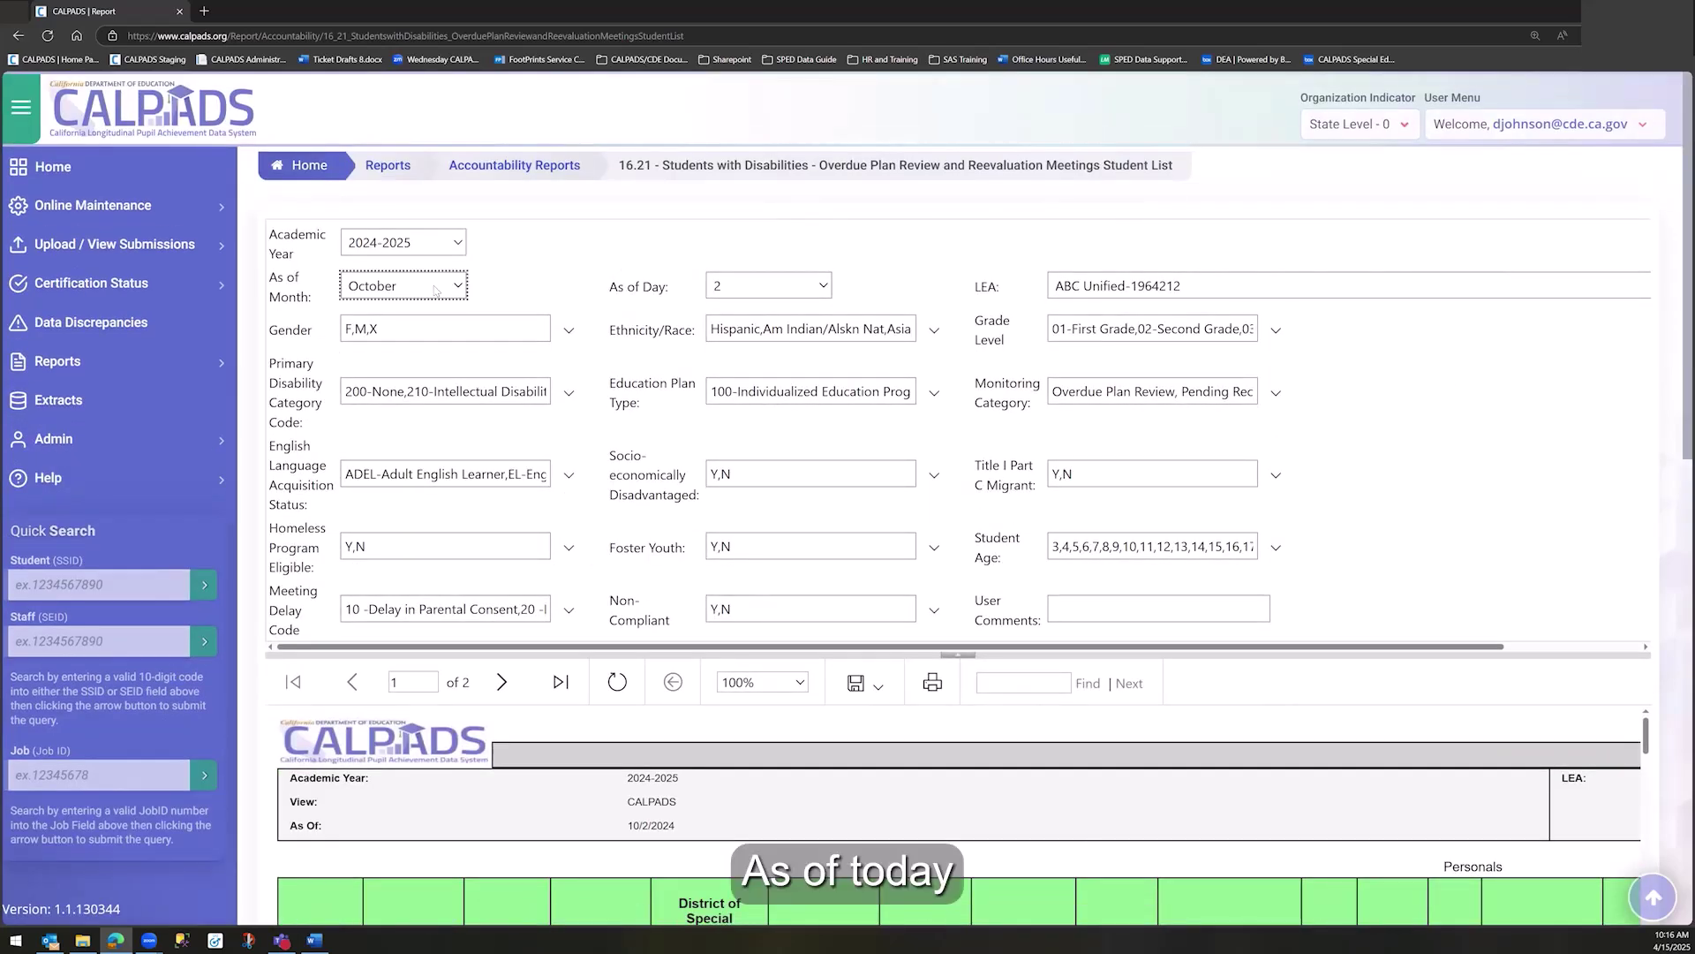
pyautogui.click(420, 384)
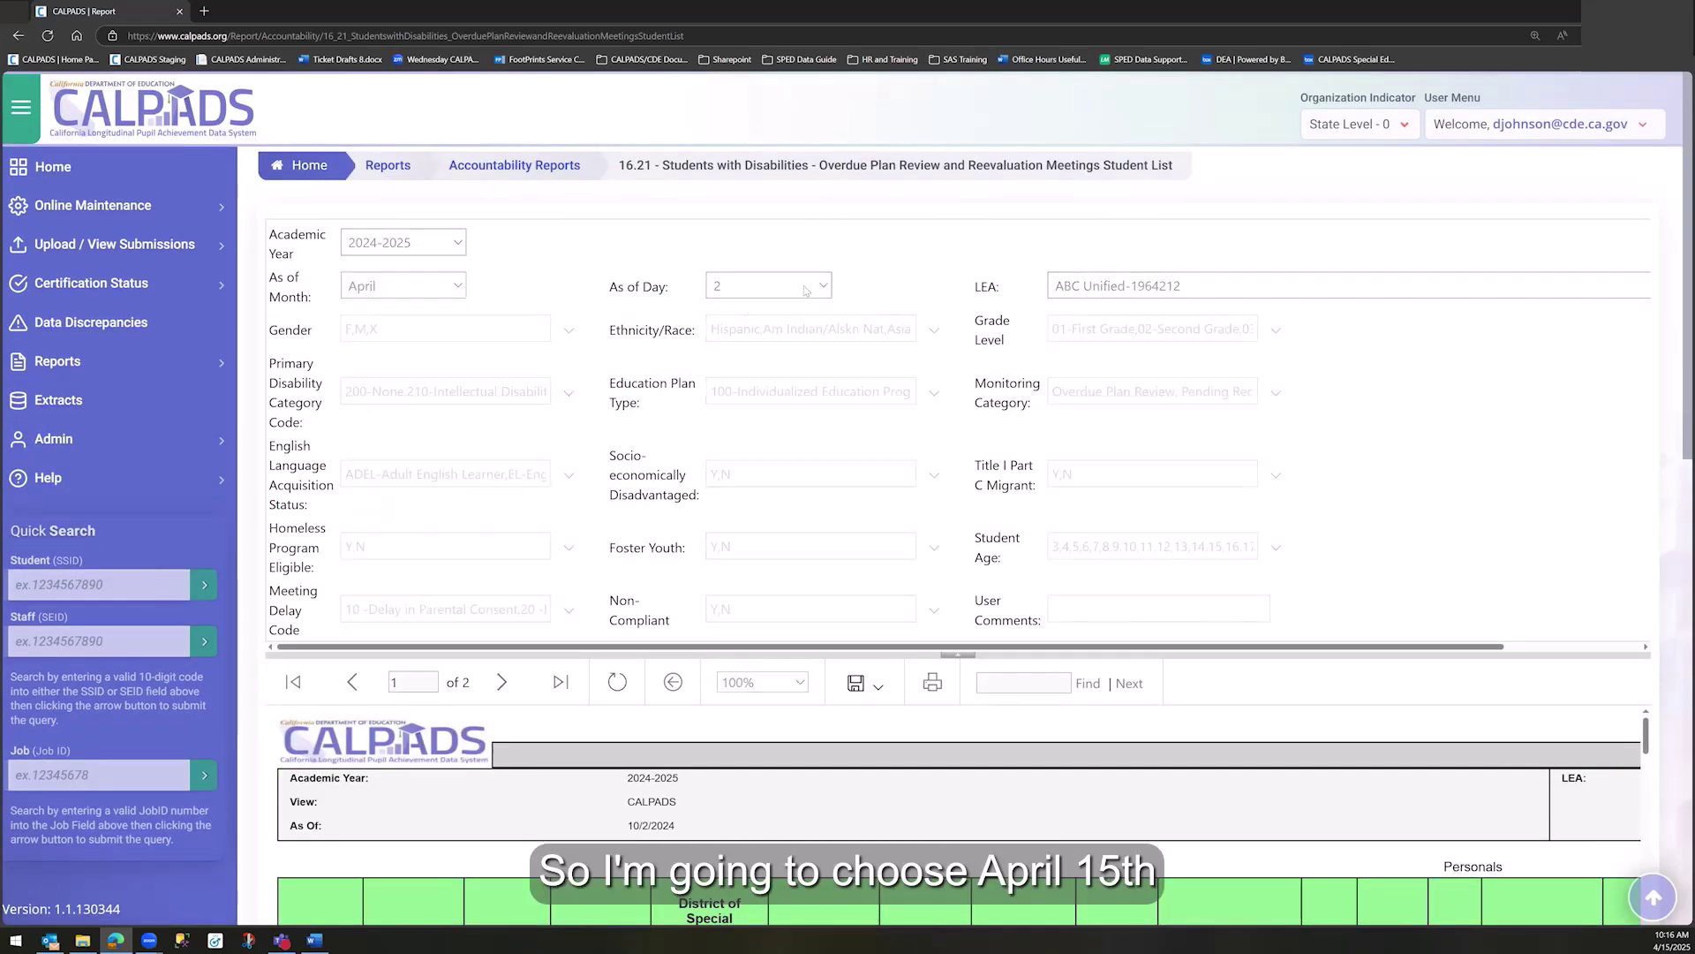
pyautogui.click(821, 285)
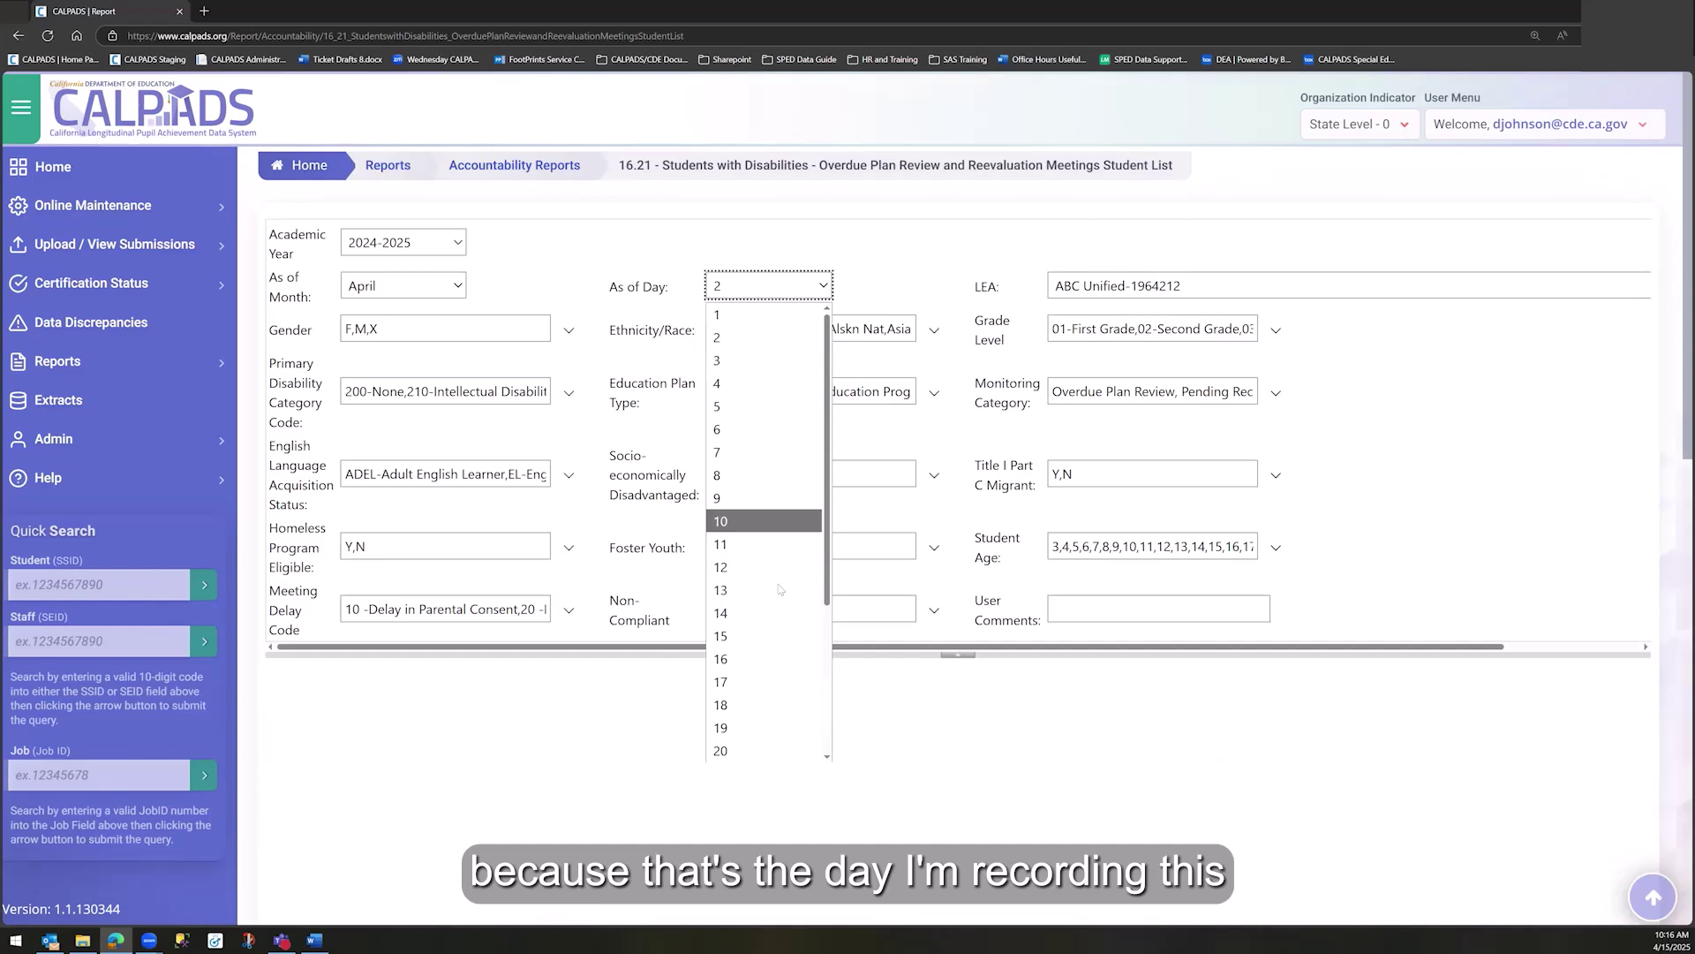
pyautogui.click(768, 636)
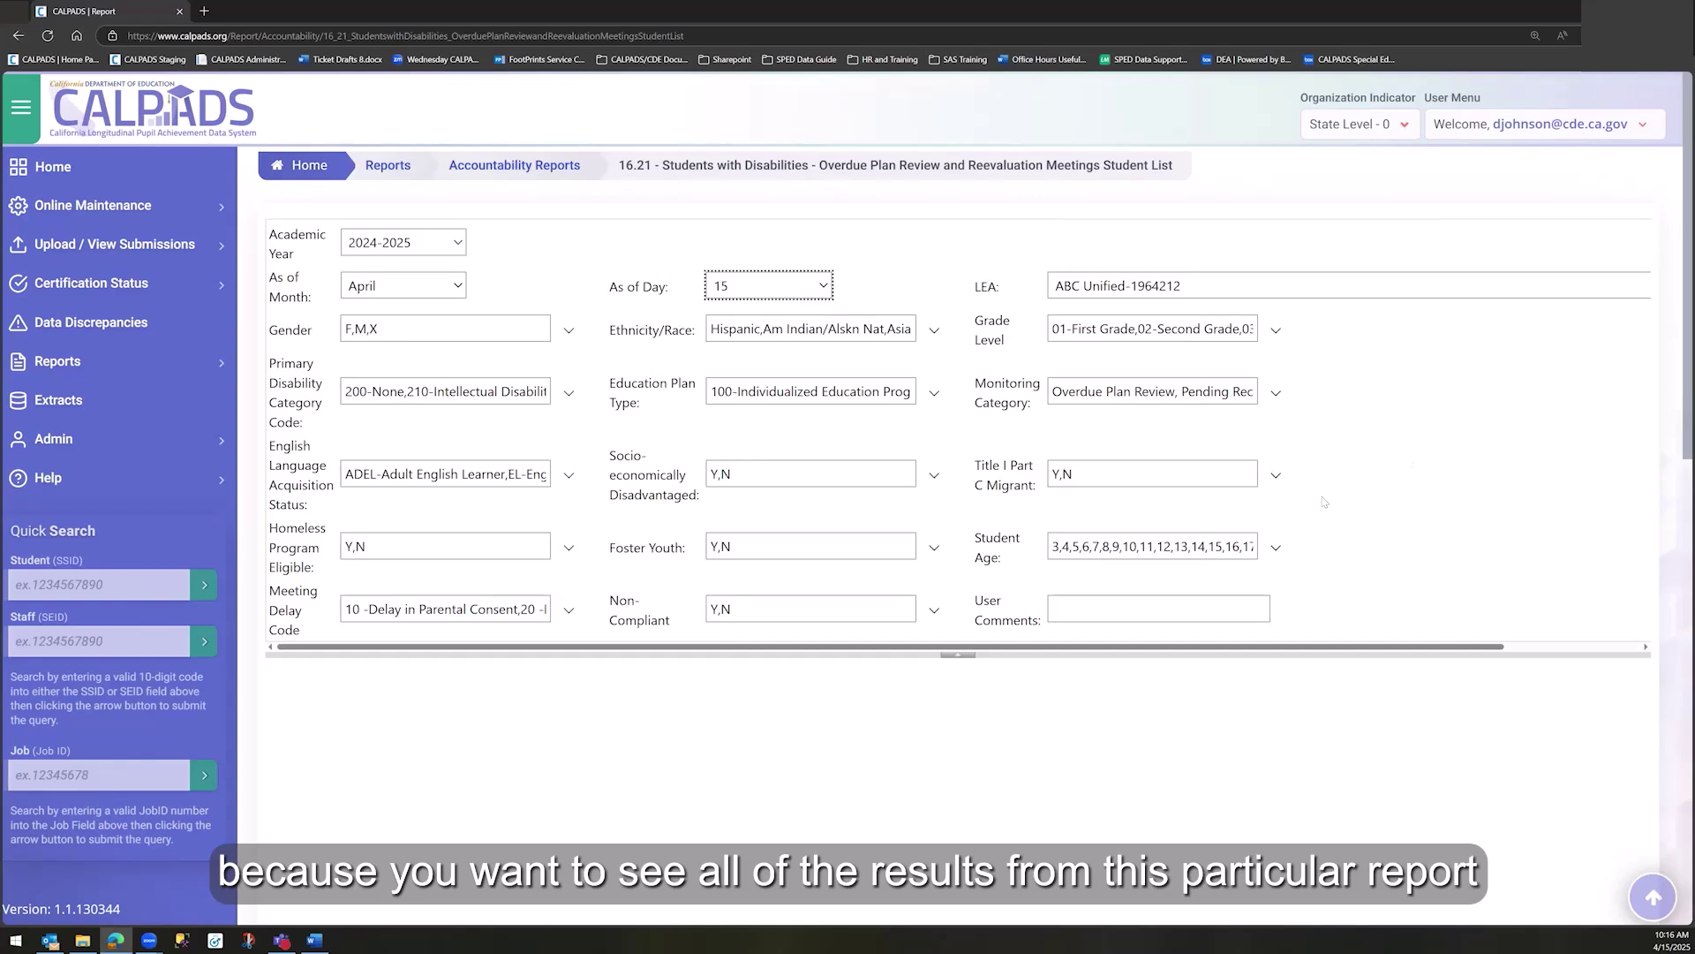
# - Include Timely Plan Review/Reevaluation, Plan review Held late and Reevaluation Held late in the monitoring categories again
pyautogui.click(1277, 399)
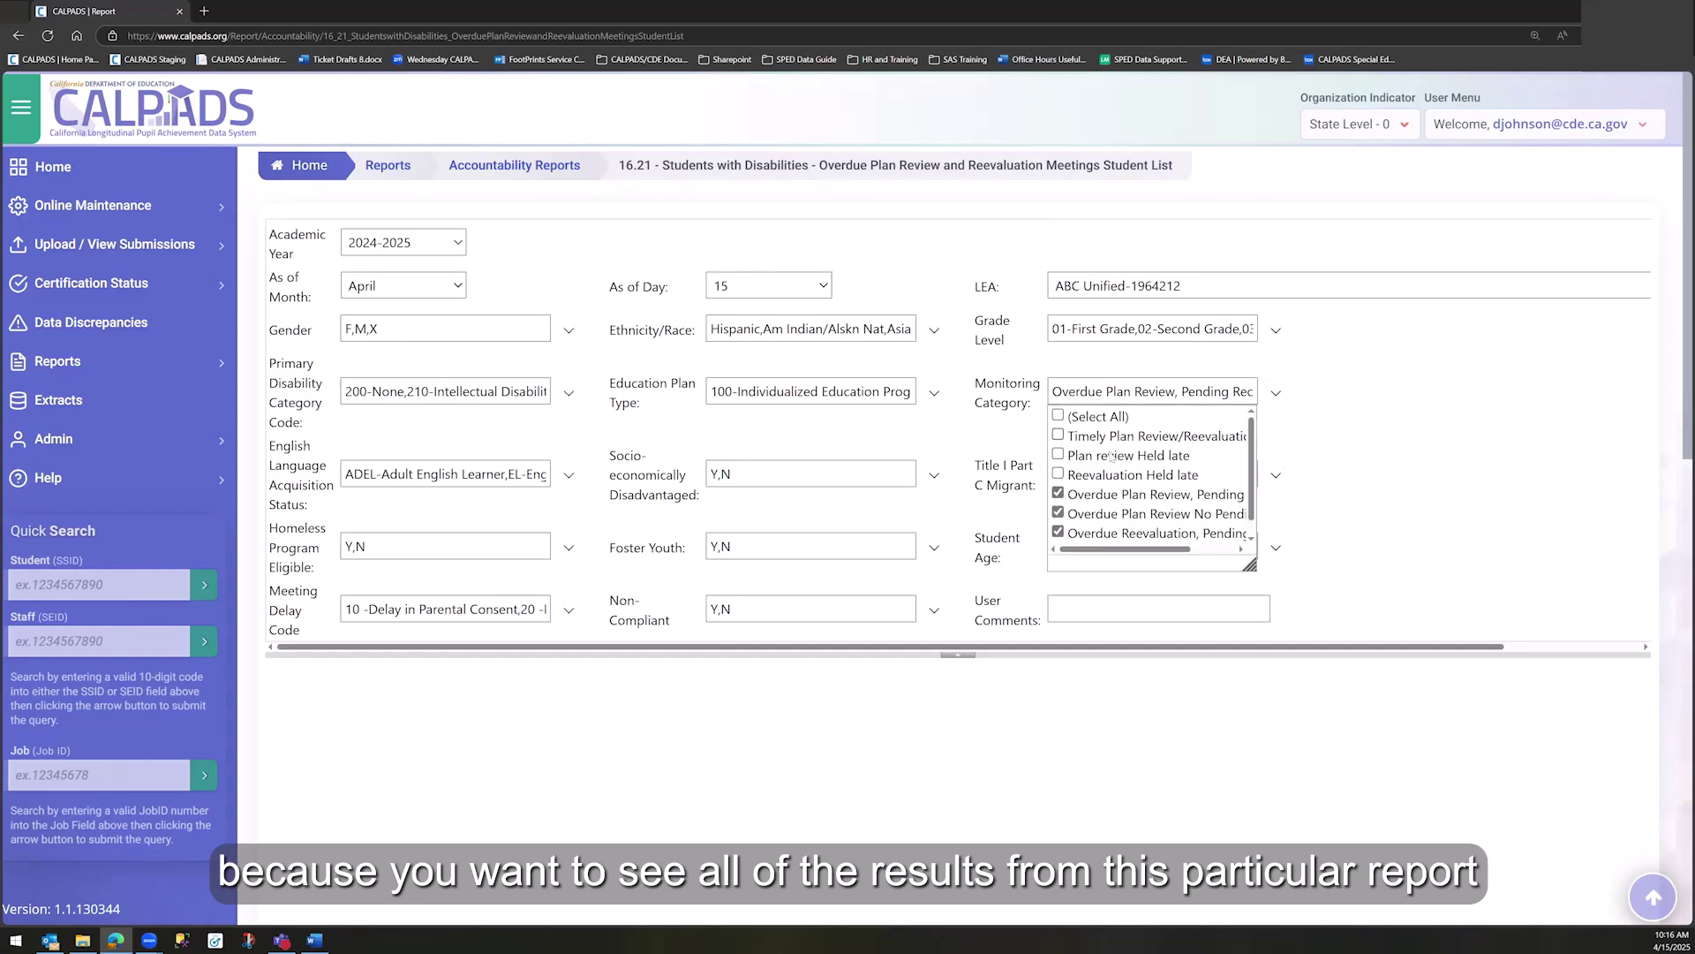
pyautogui.click(1098, 452)
pyautogui.click(1097, 435)
pyautogui.click(1097, 474)
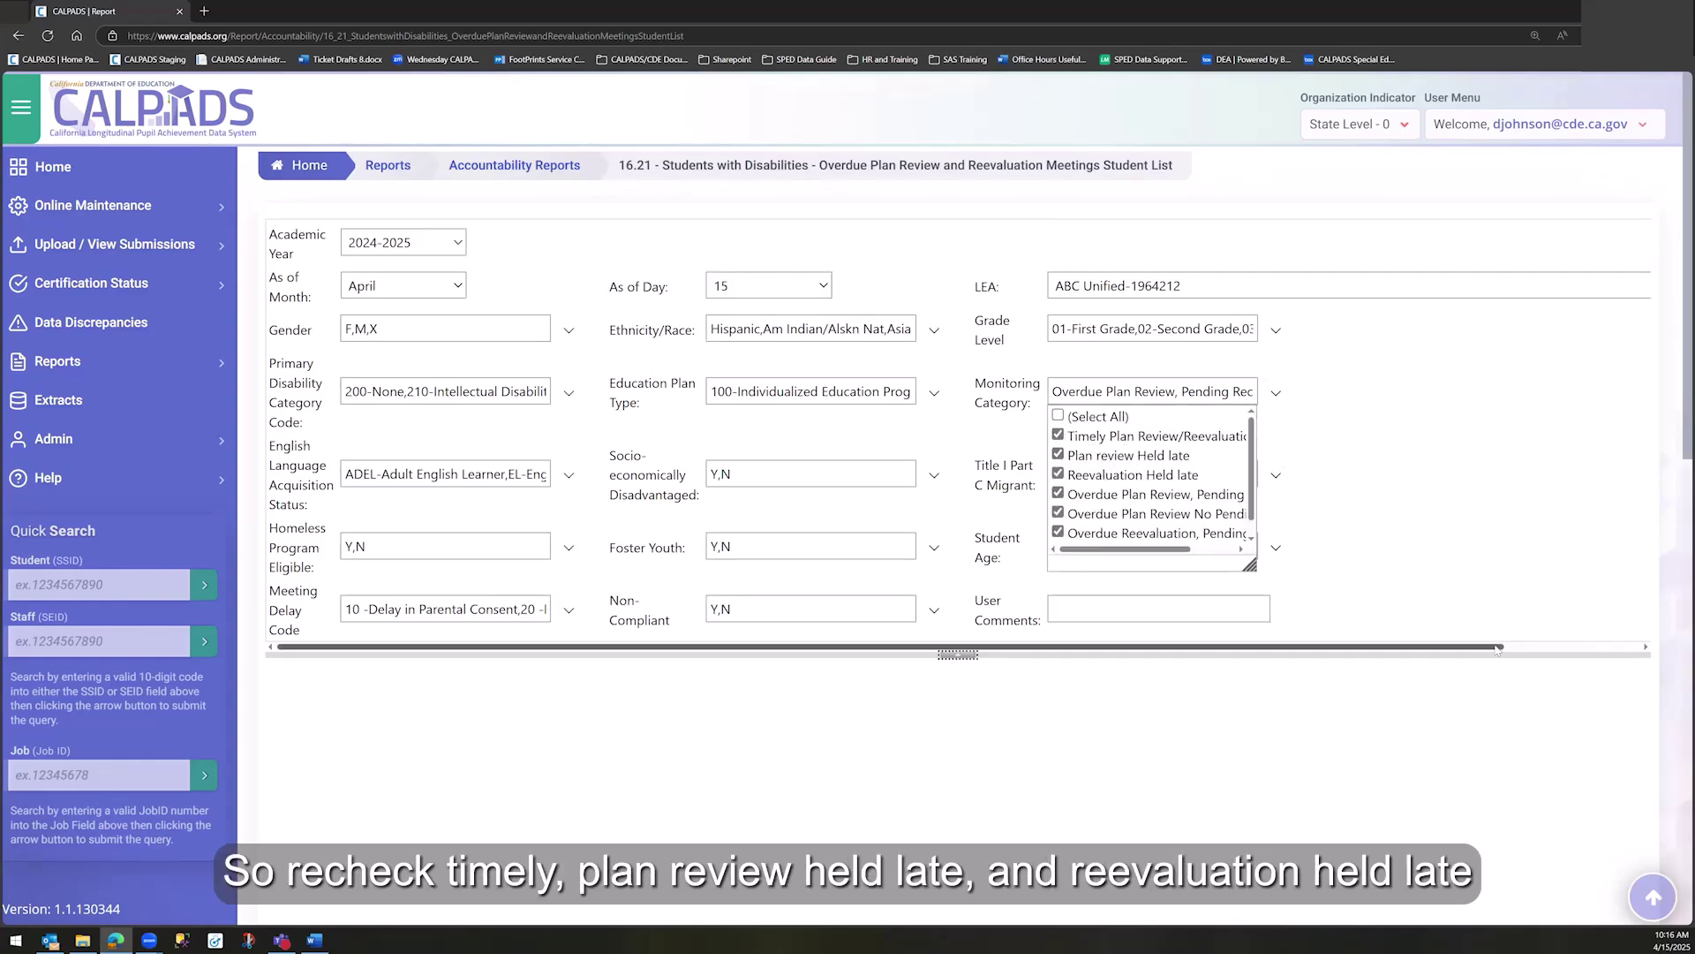
pyautogui.click(1621, 652)
pyautogui.click(1333, 417)
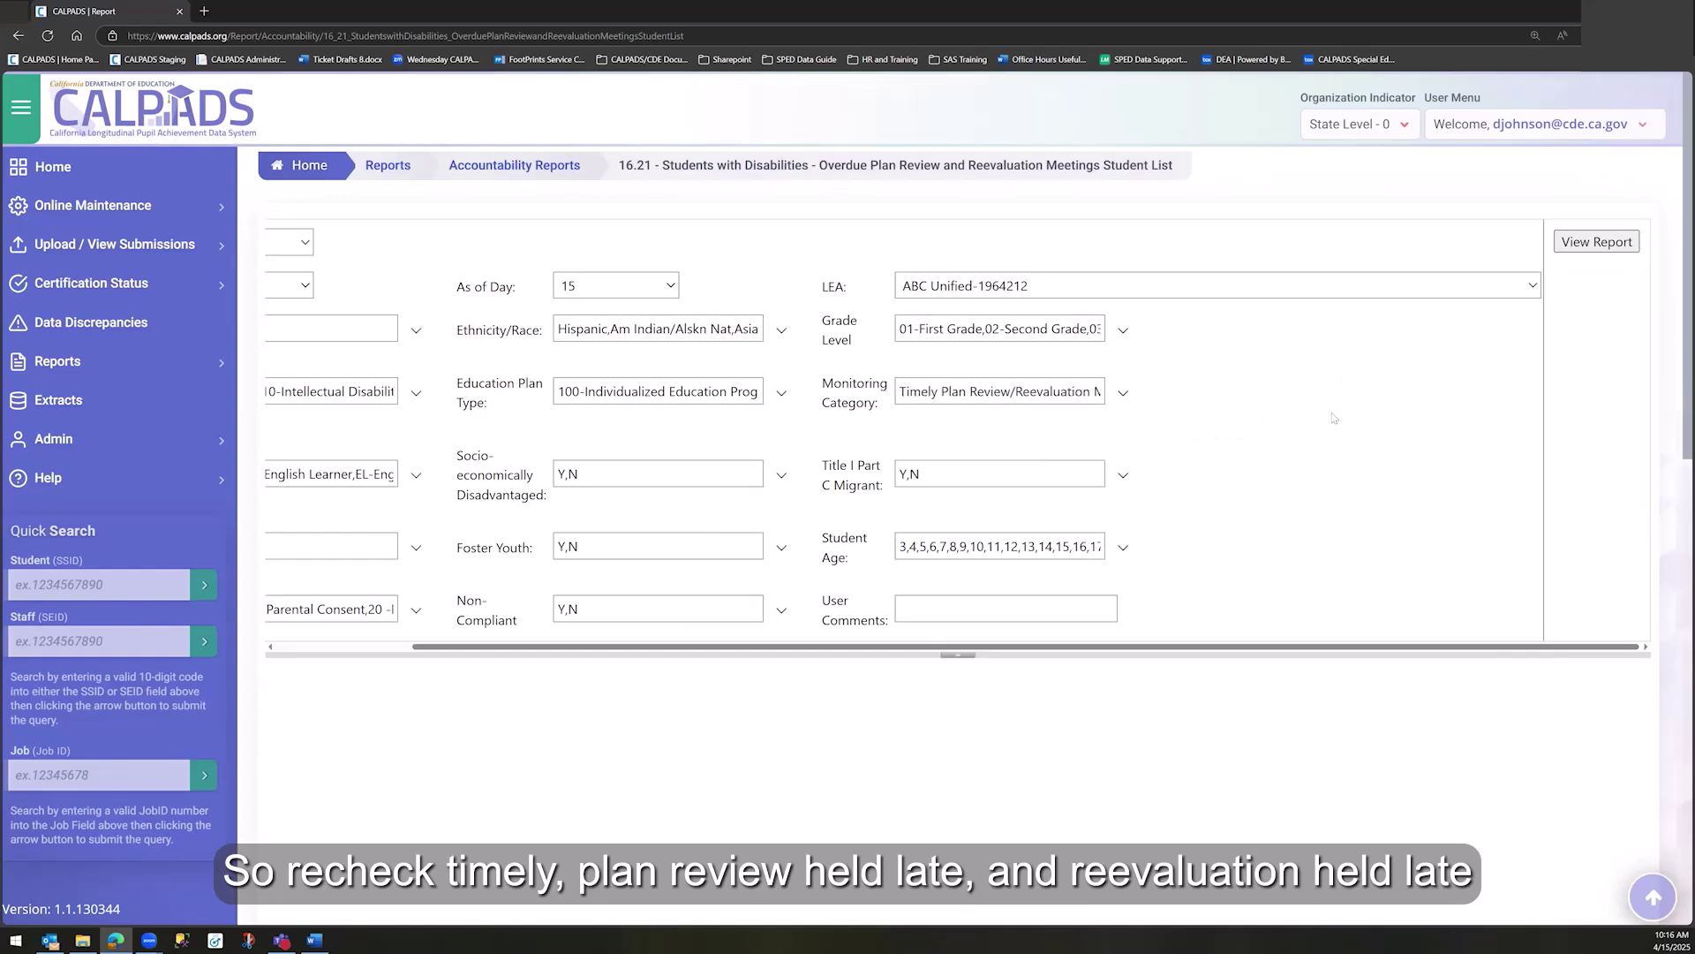
# - Run the April 15 report with all monitoring categories and export the generated results
pyautogui.click(1583, 241)
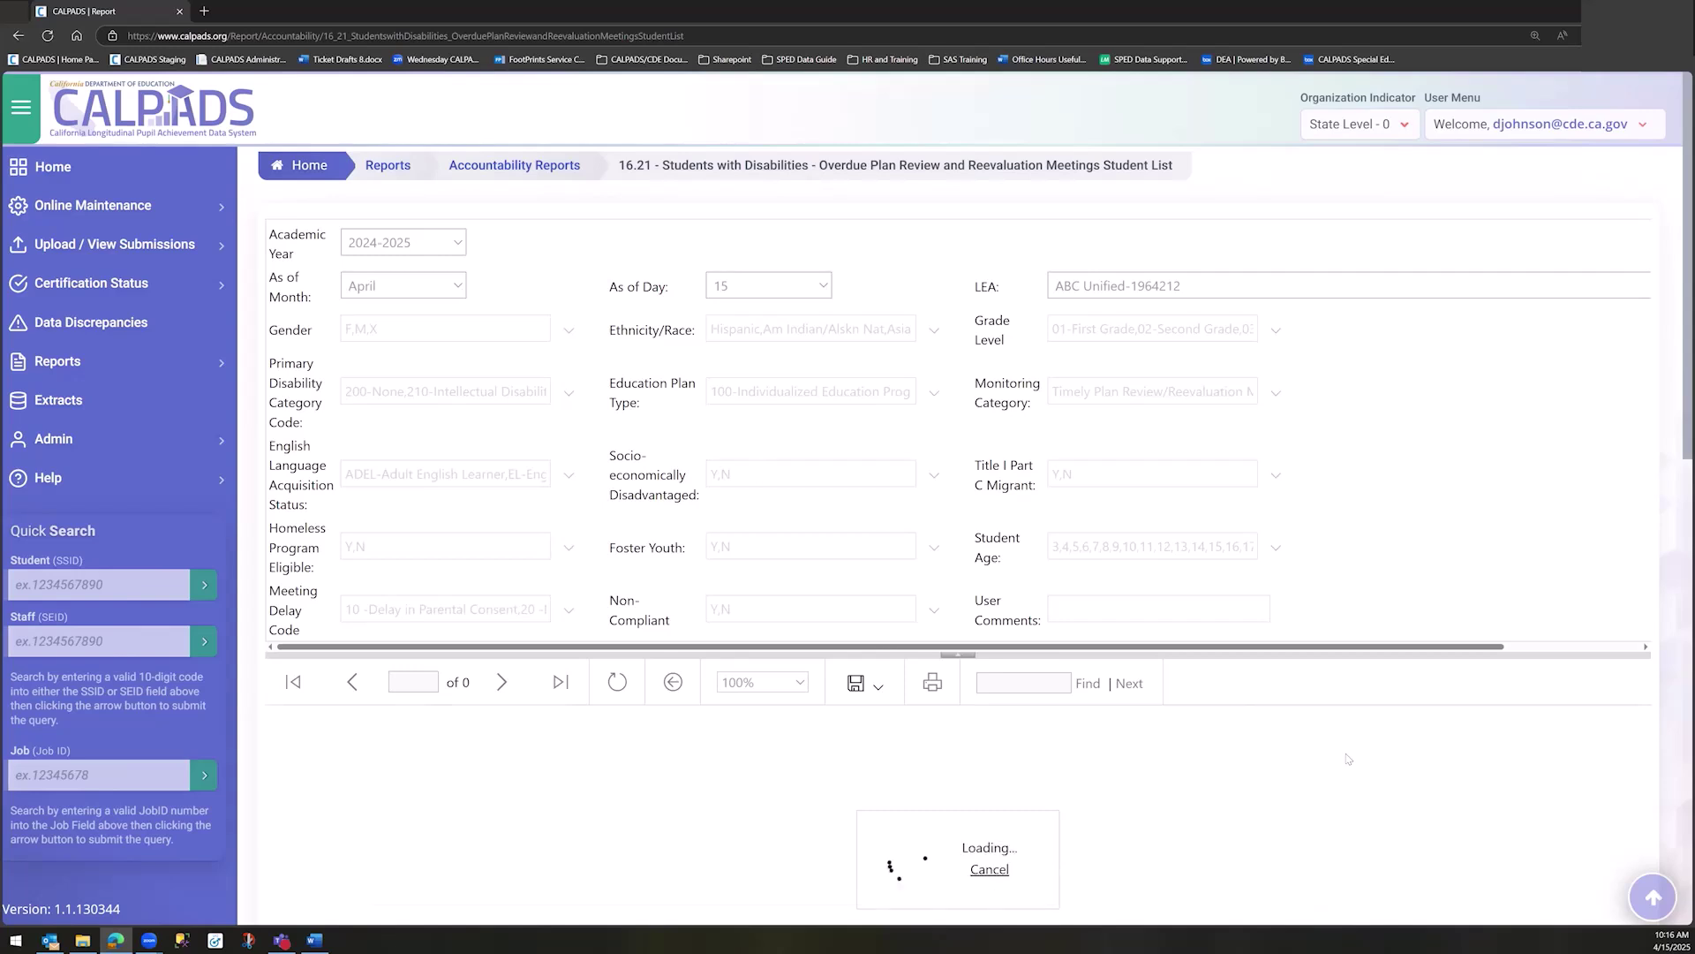
pyautogui.scroll(-3, 1310, 710)
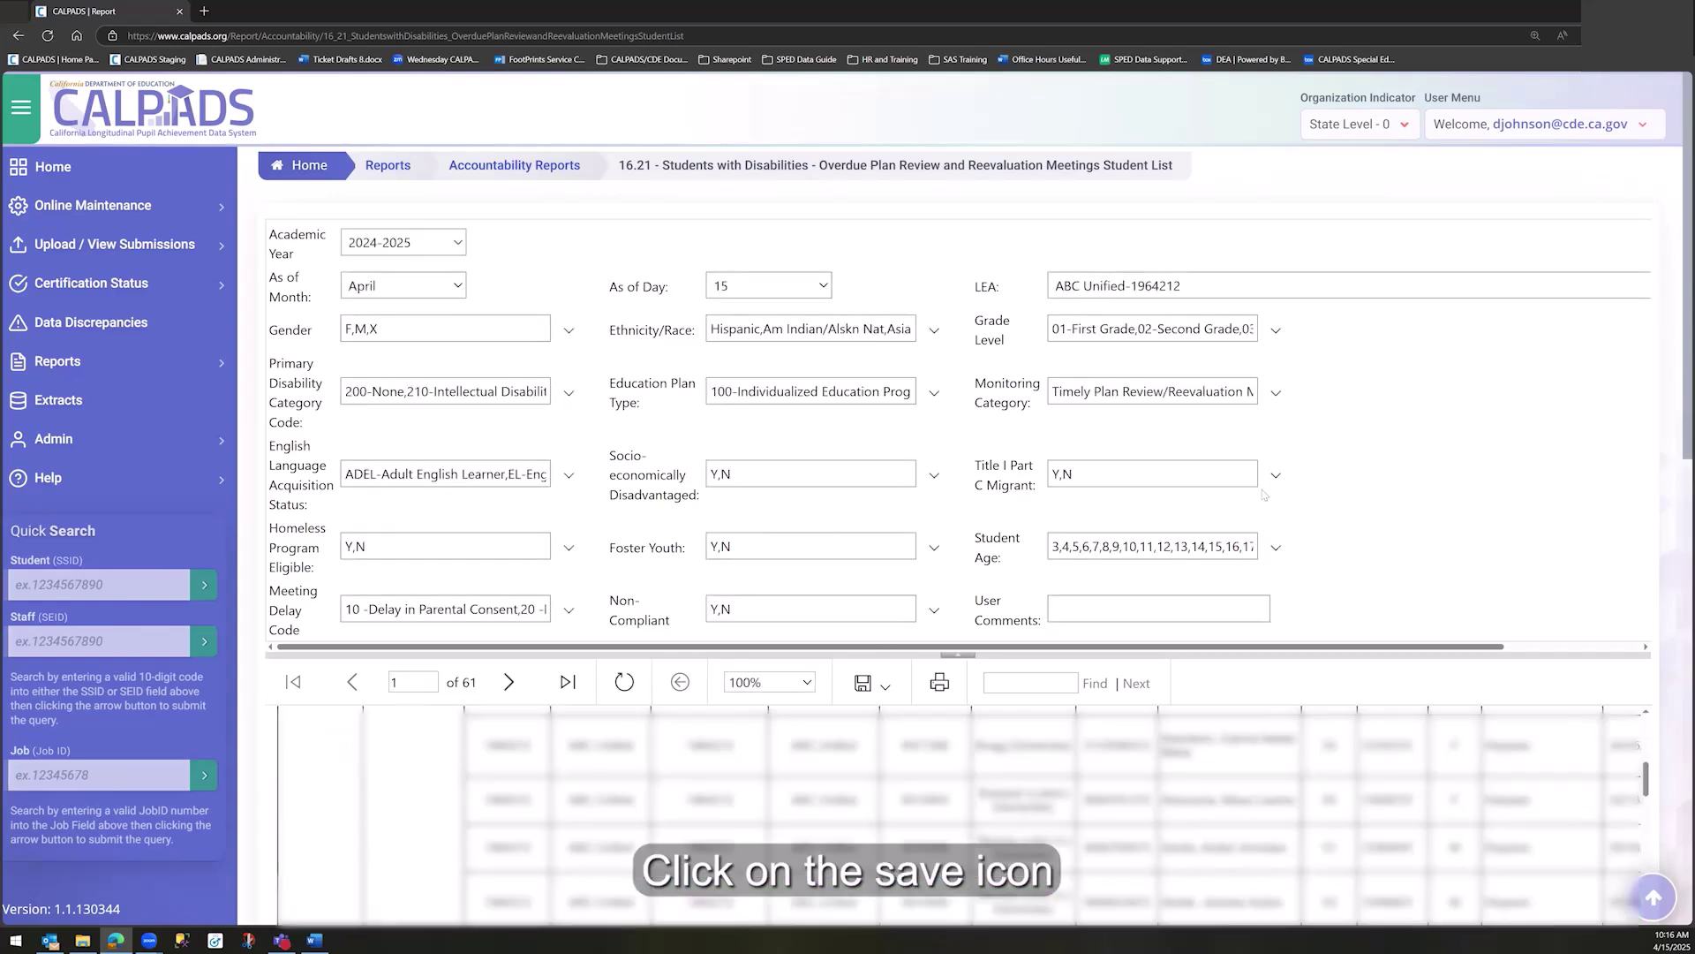
pyautogui.scroll(-3, 1259, 479)
pyautogui.click(874, 289)
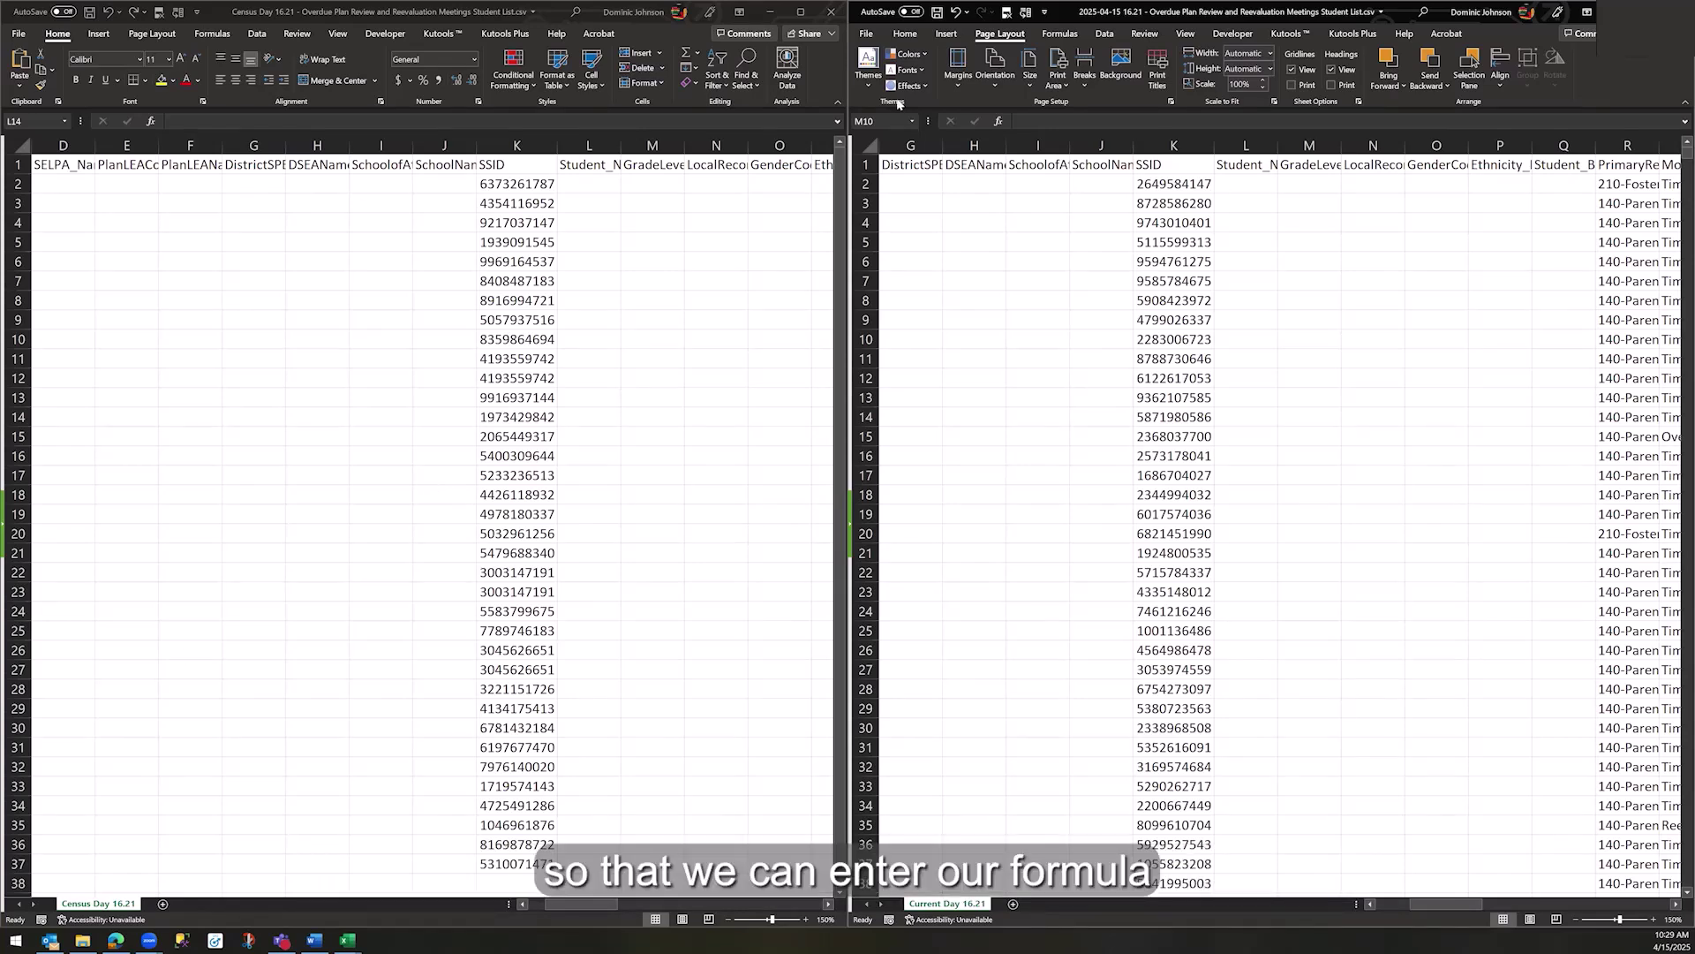
# - In Excel, insert a blank column L after SSID in the Current Day 16.21 sheet and title it Matches
pyautogui.rightClick(1245, 143)
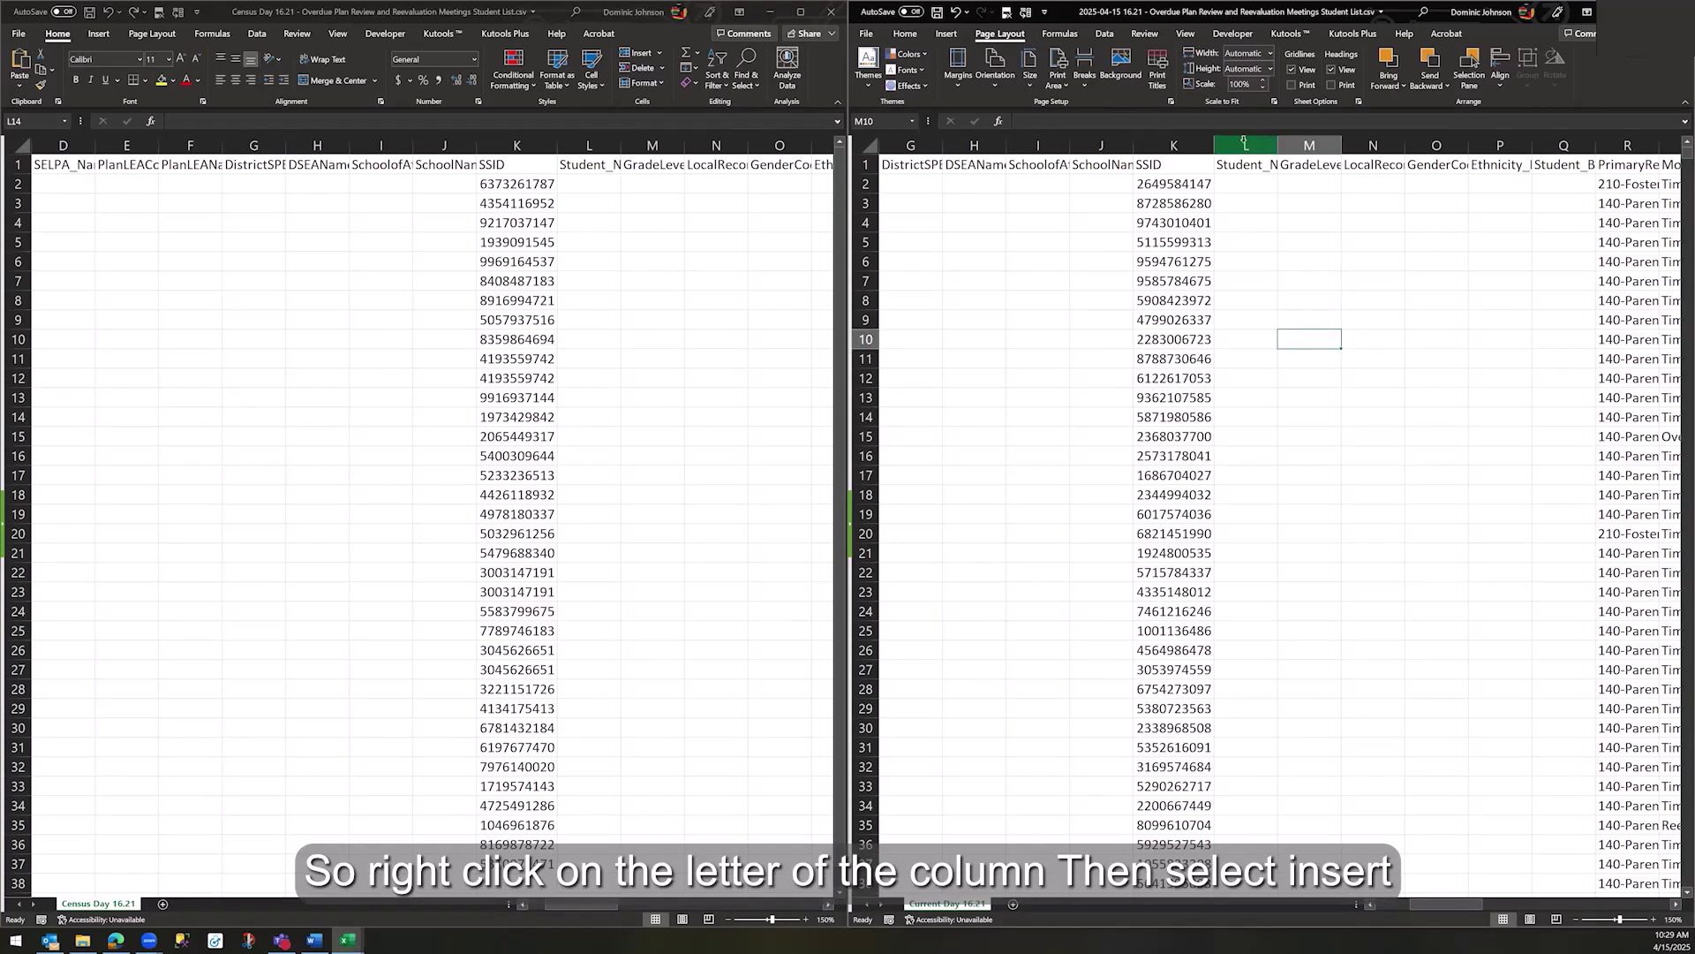
pyautogui.click(1244, 143)
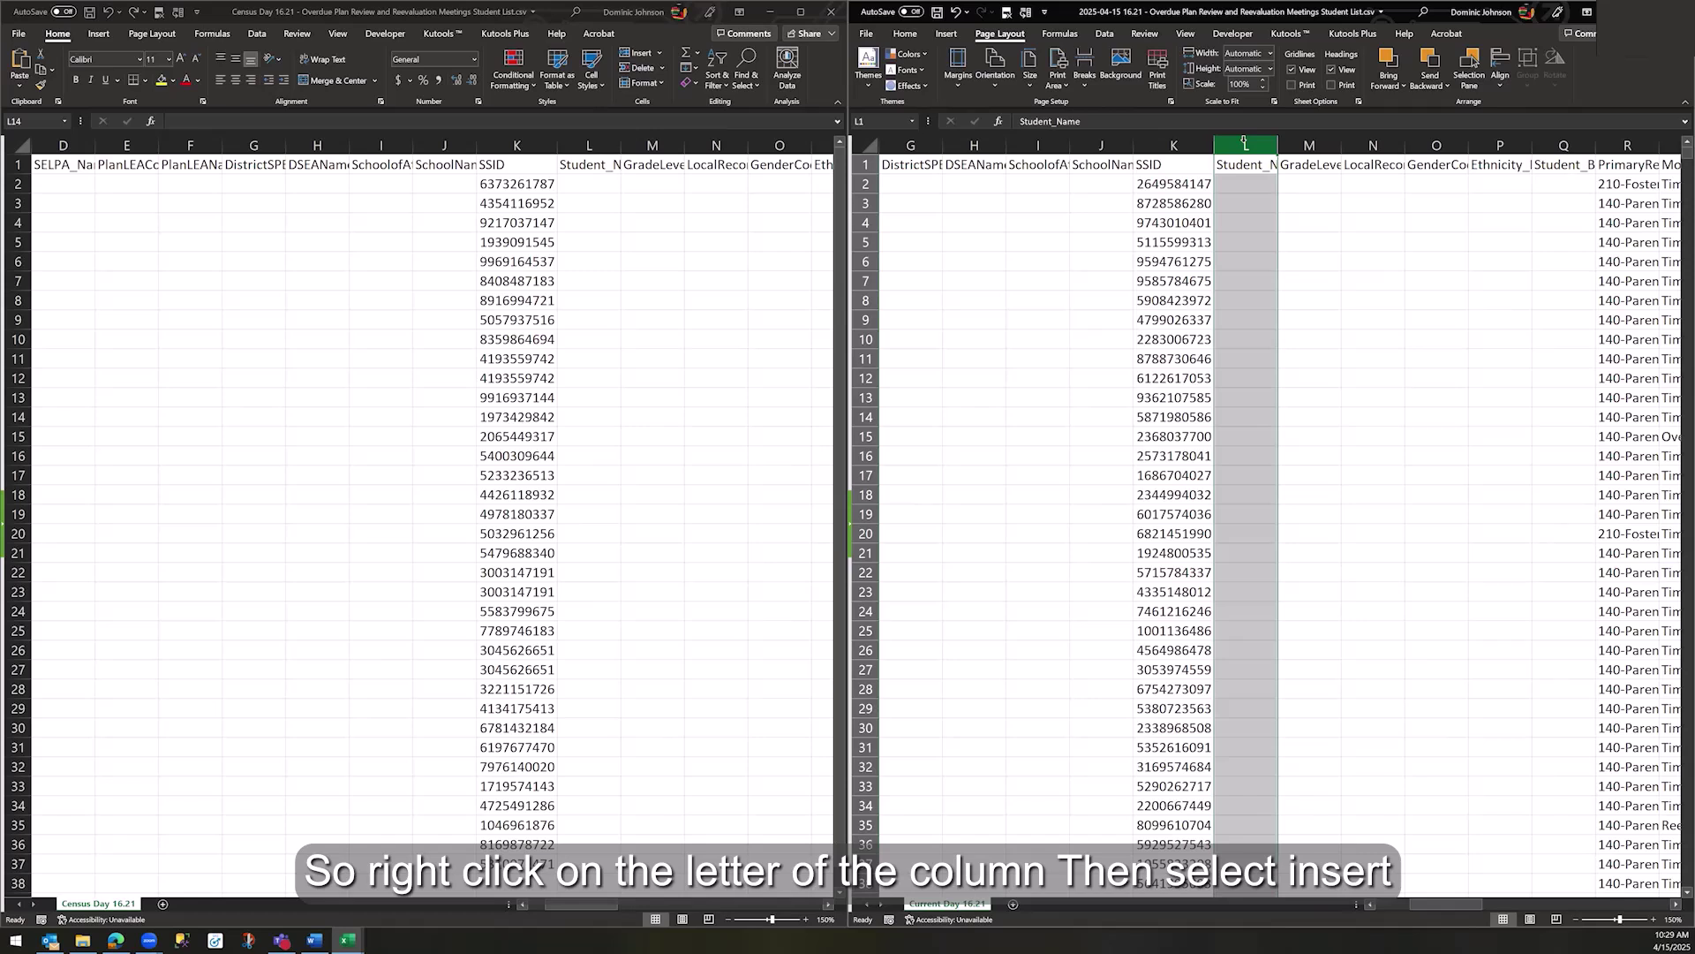
pyautogui.rightClick(1245, 143)
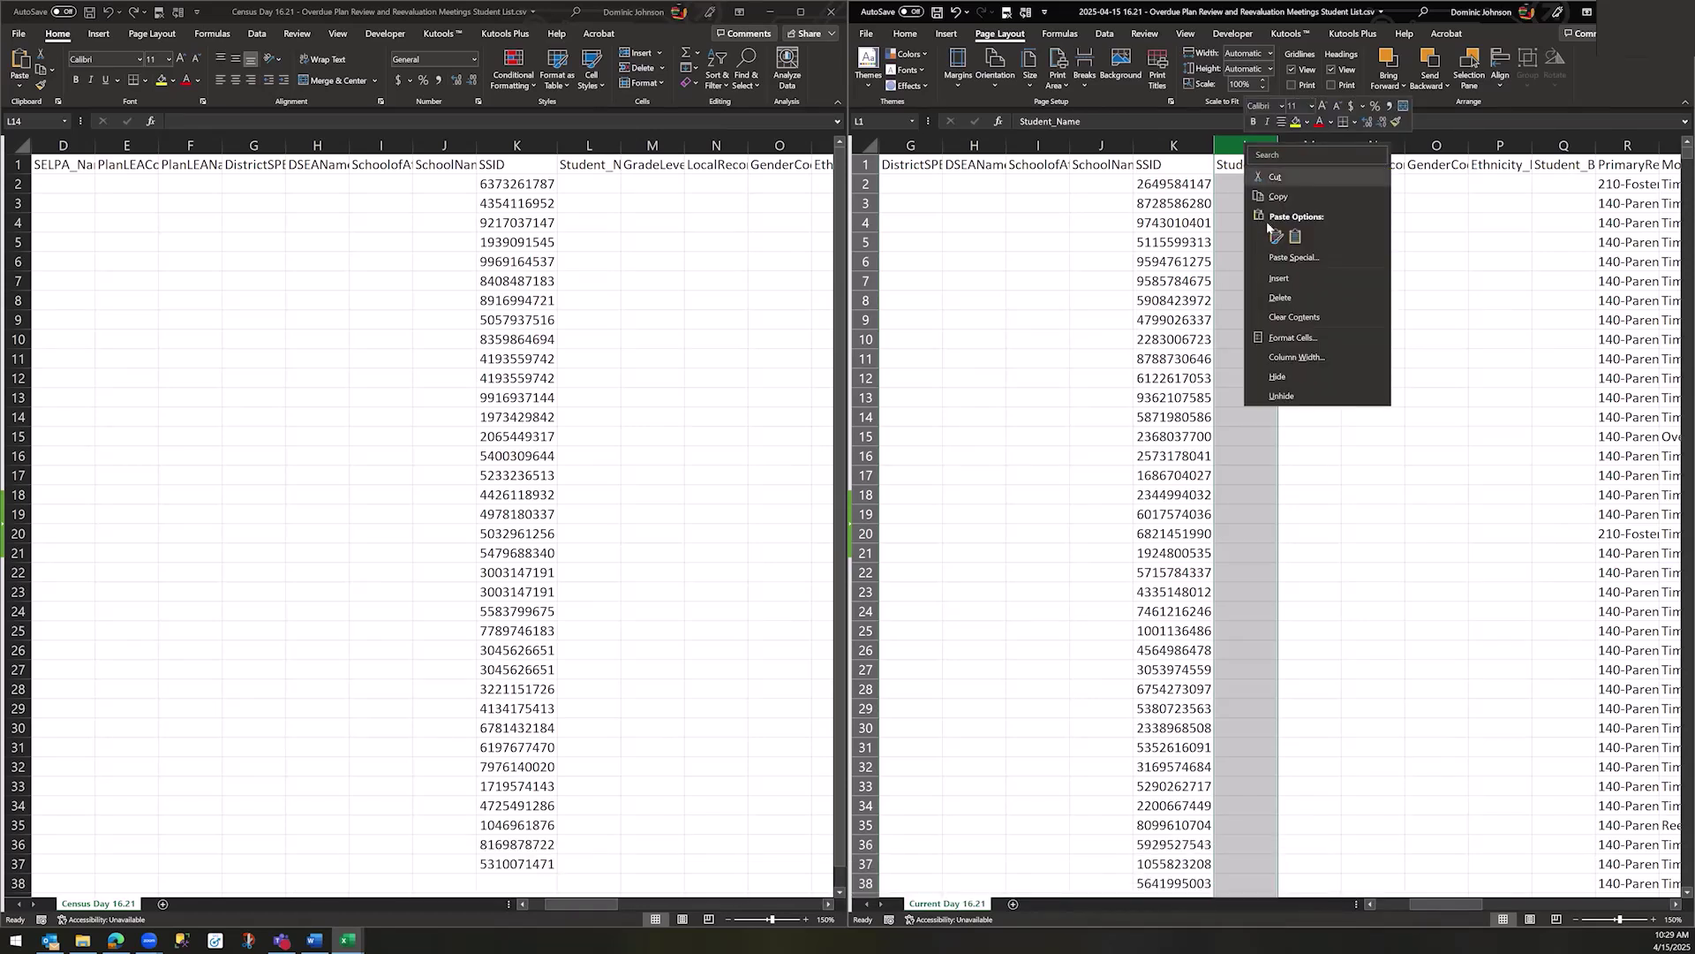
pyautogui.click(1296, 279)
pyautogui.click(1249, 165)
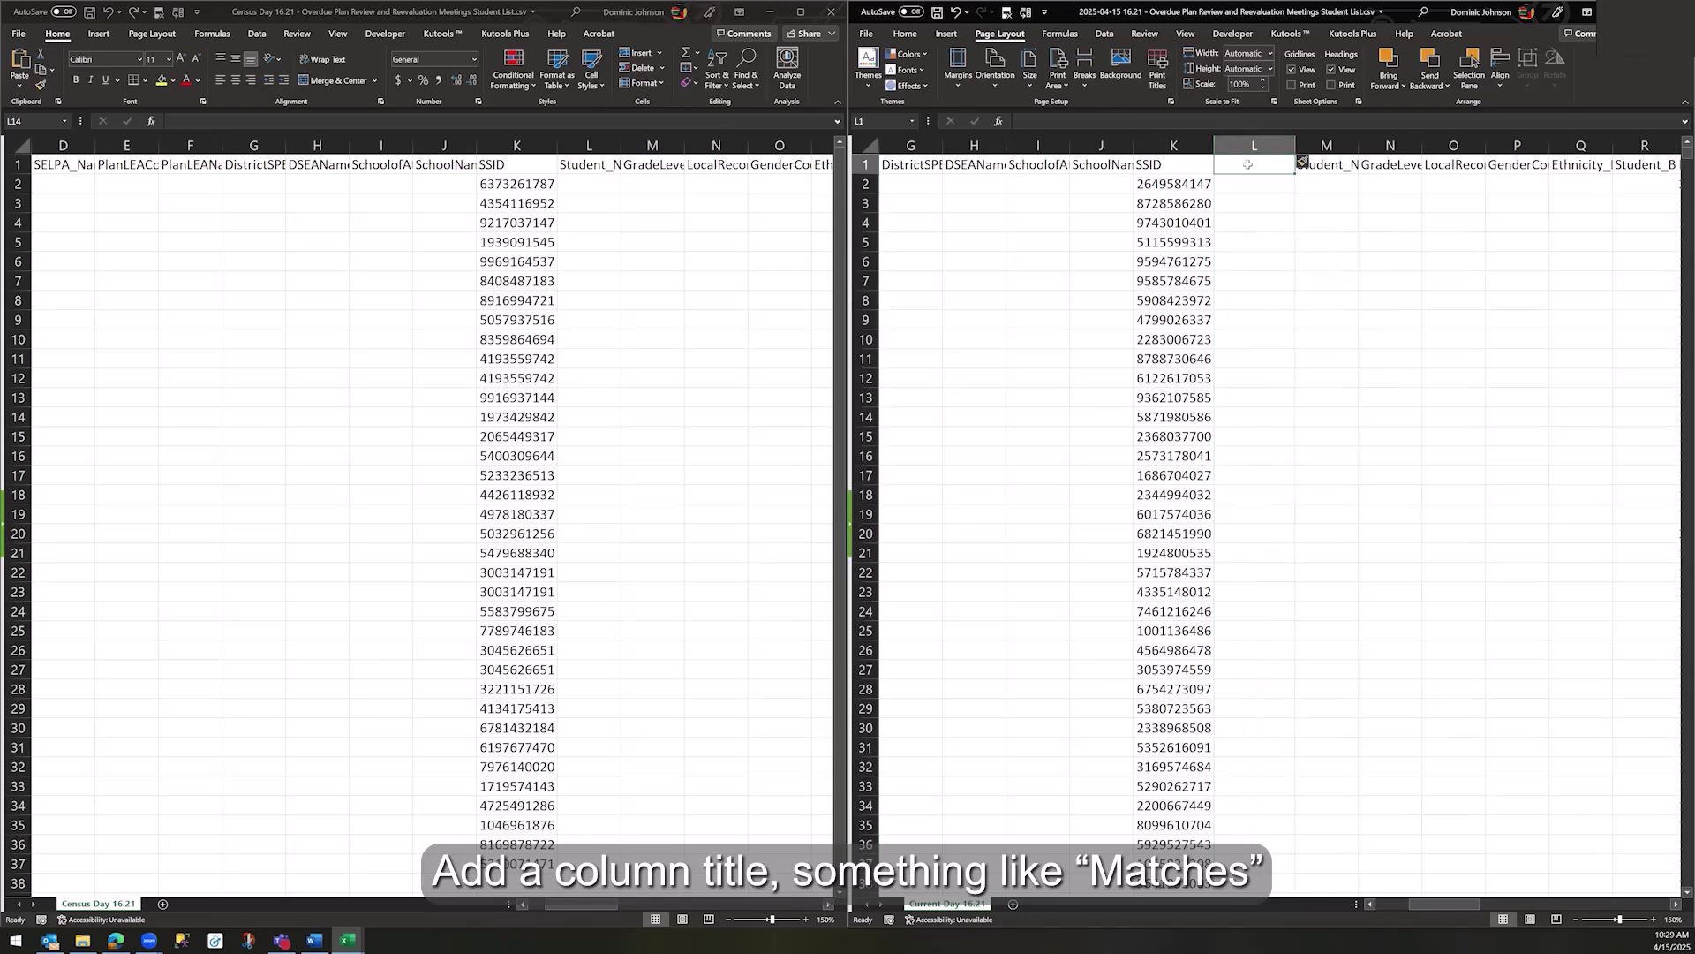
pyautogui.write('Matches')
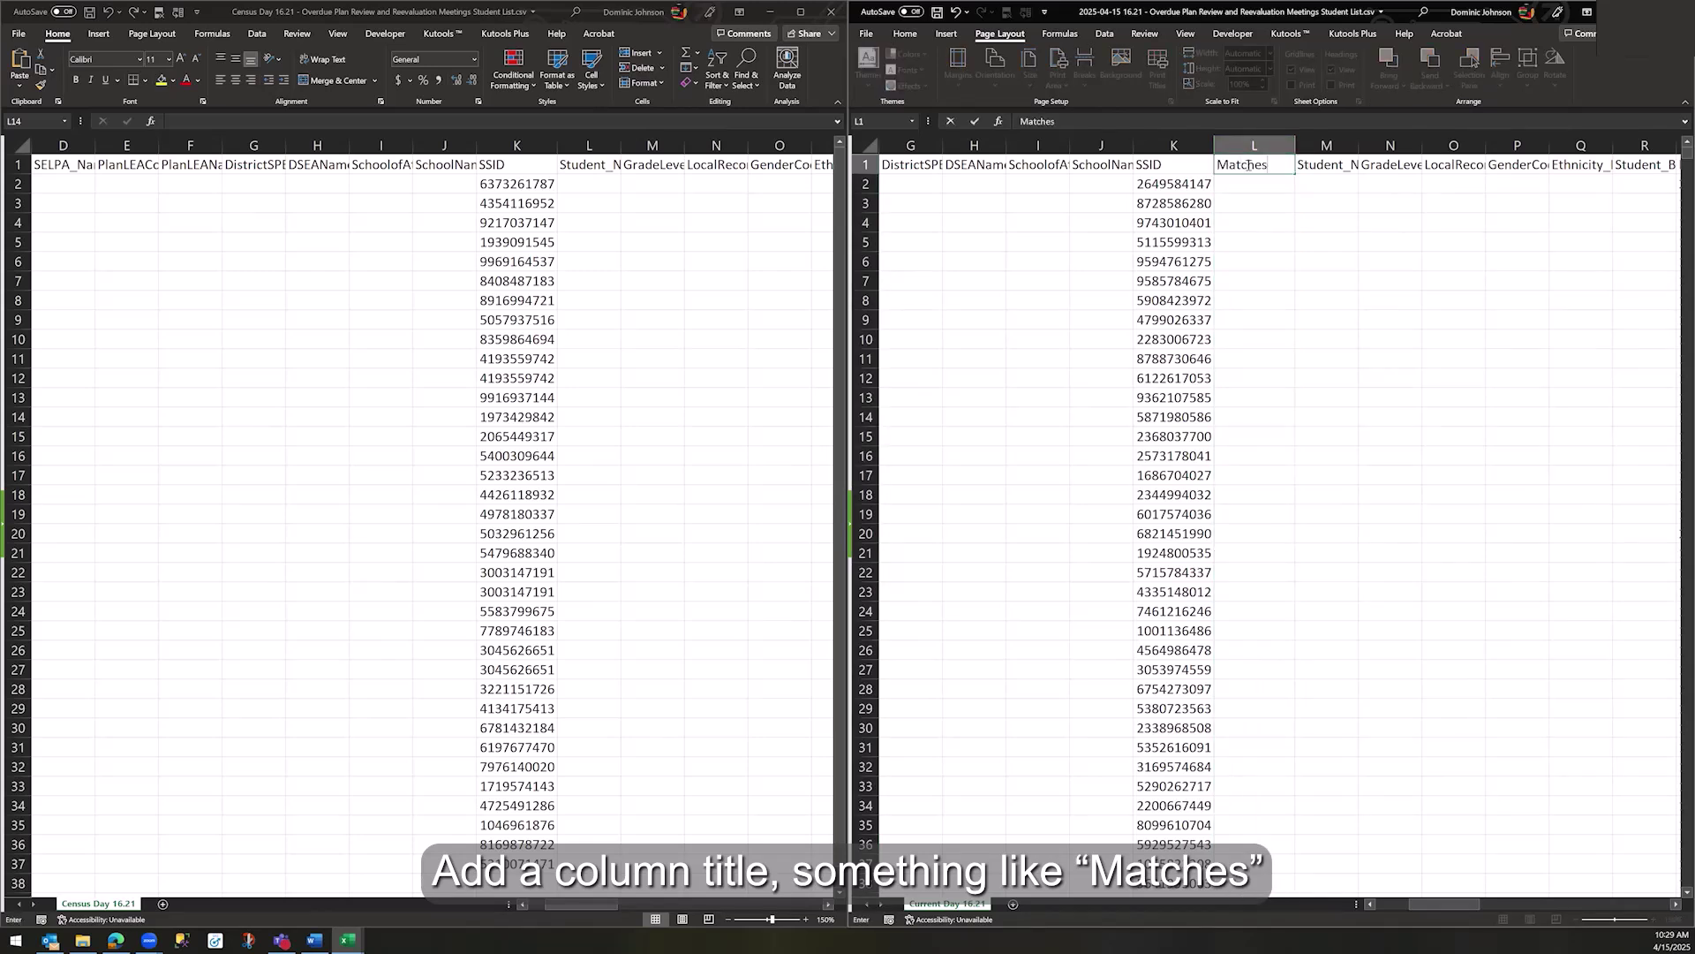
pyautogui.press('Return')
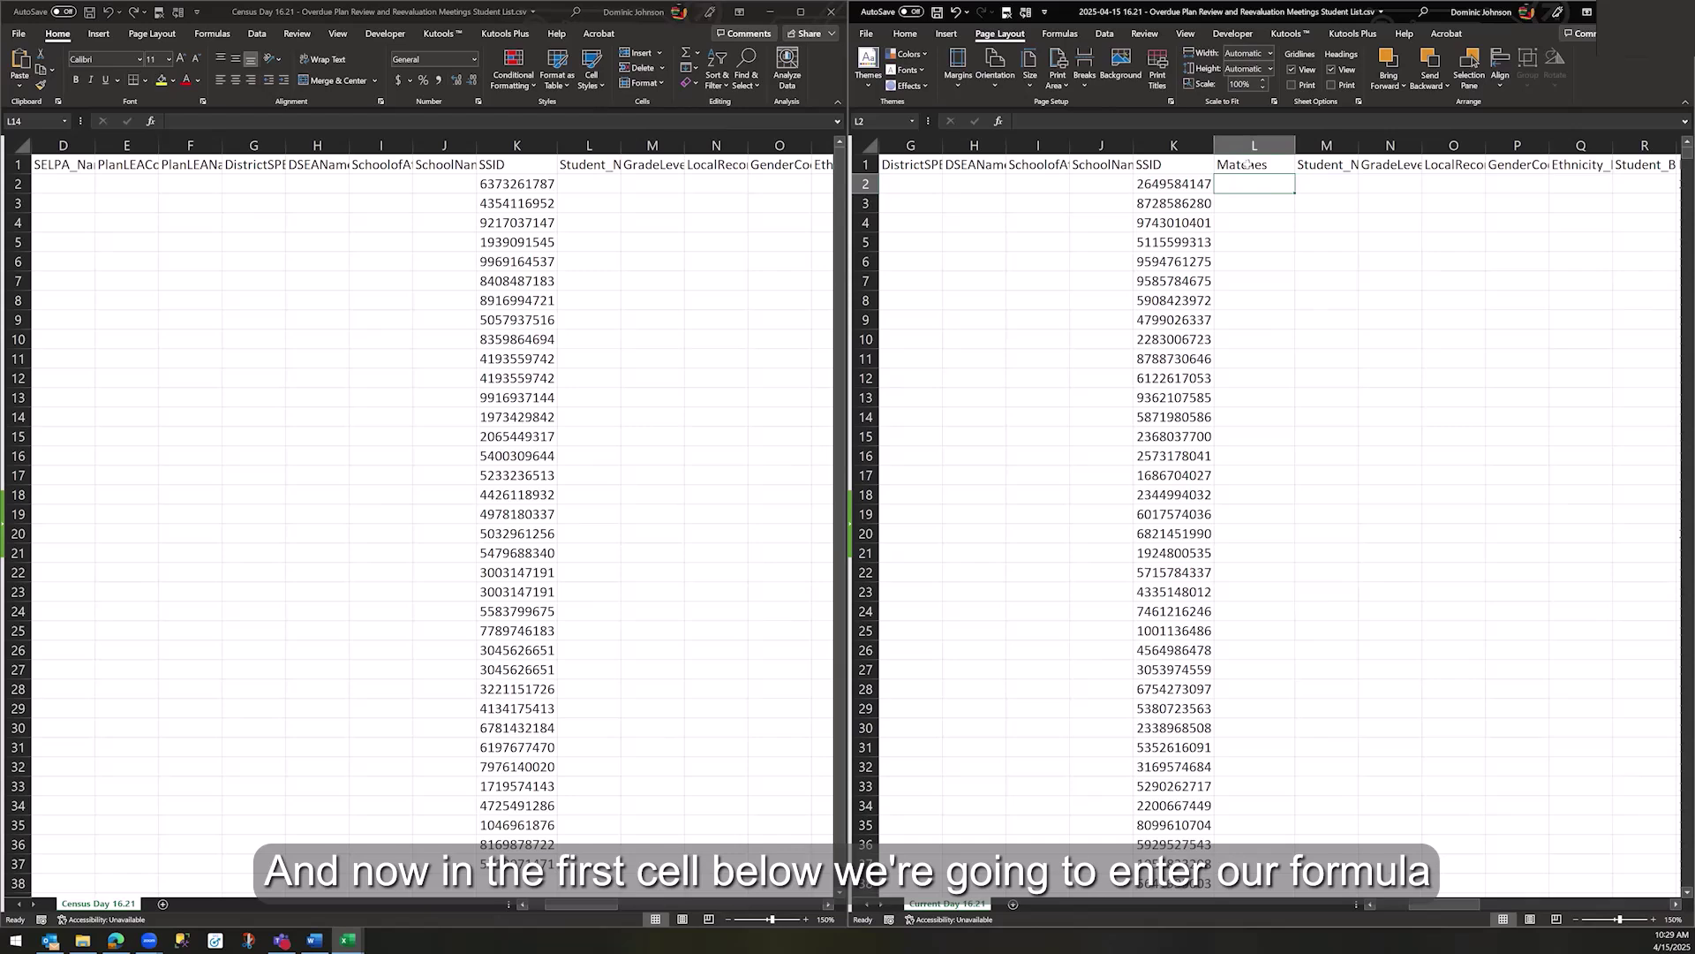
# - In L2, enter a MATCH formula that looks up K2 in column K of the Census Day 16.21 sheet with match type 0
pyautogui.write('=MATCH')
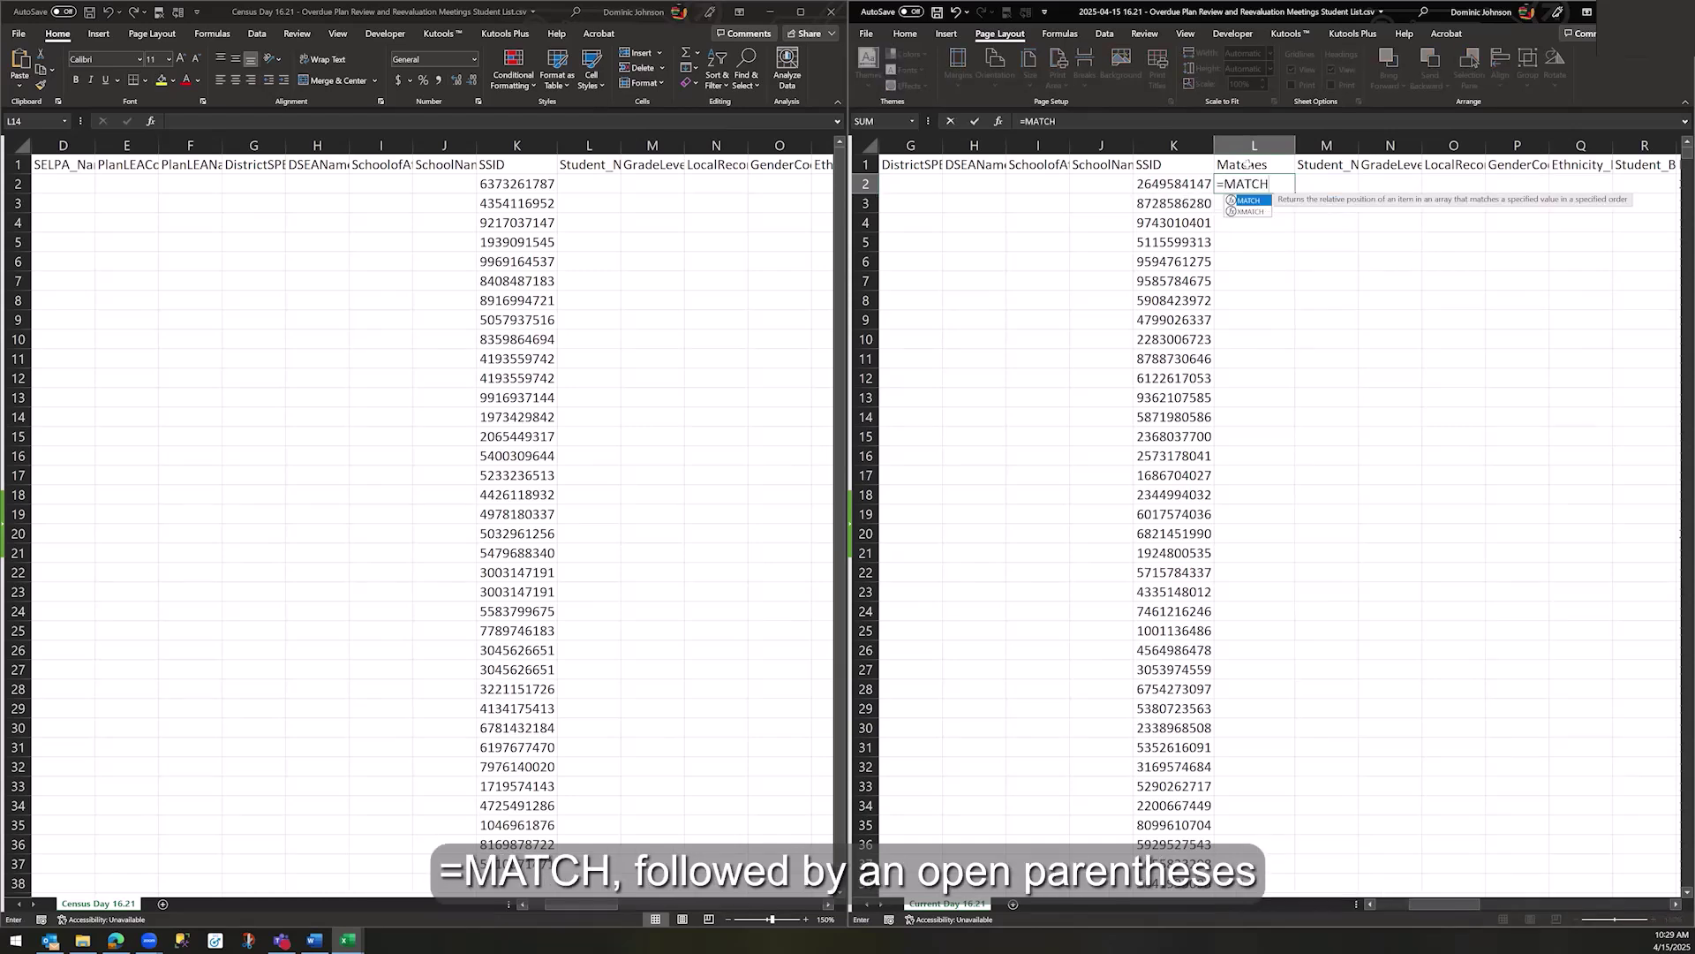
pyautogui.write('(')
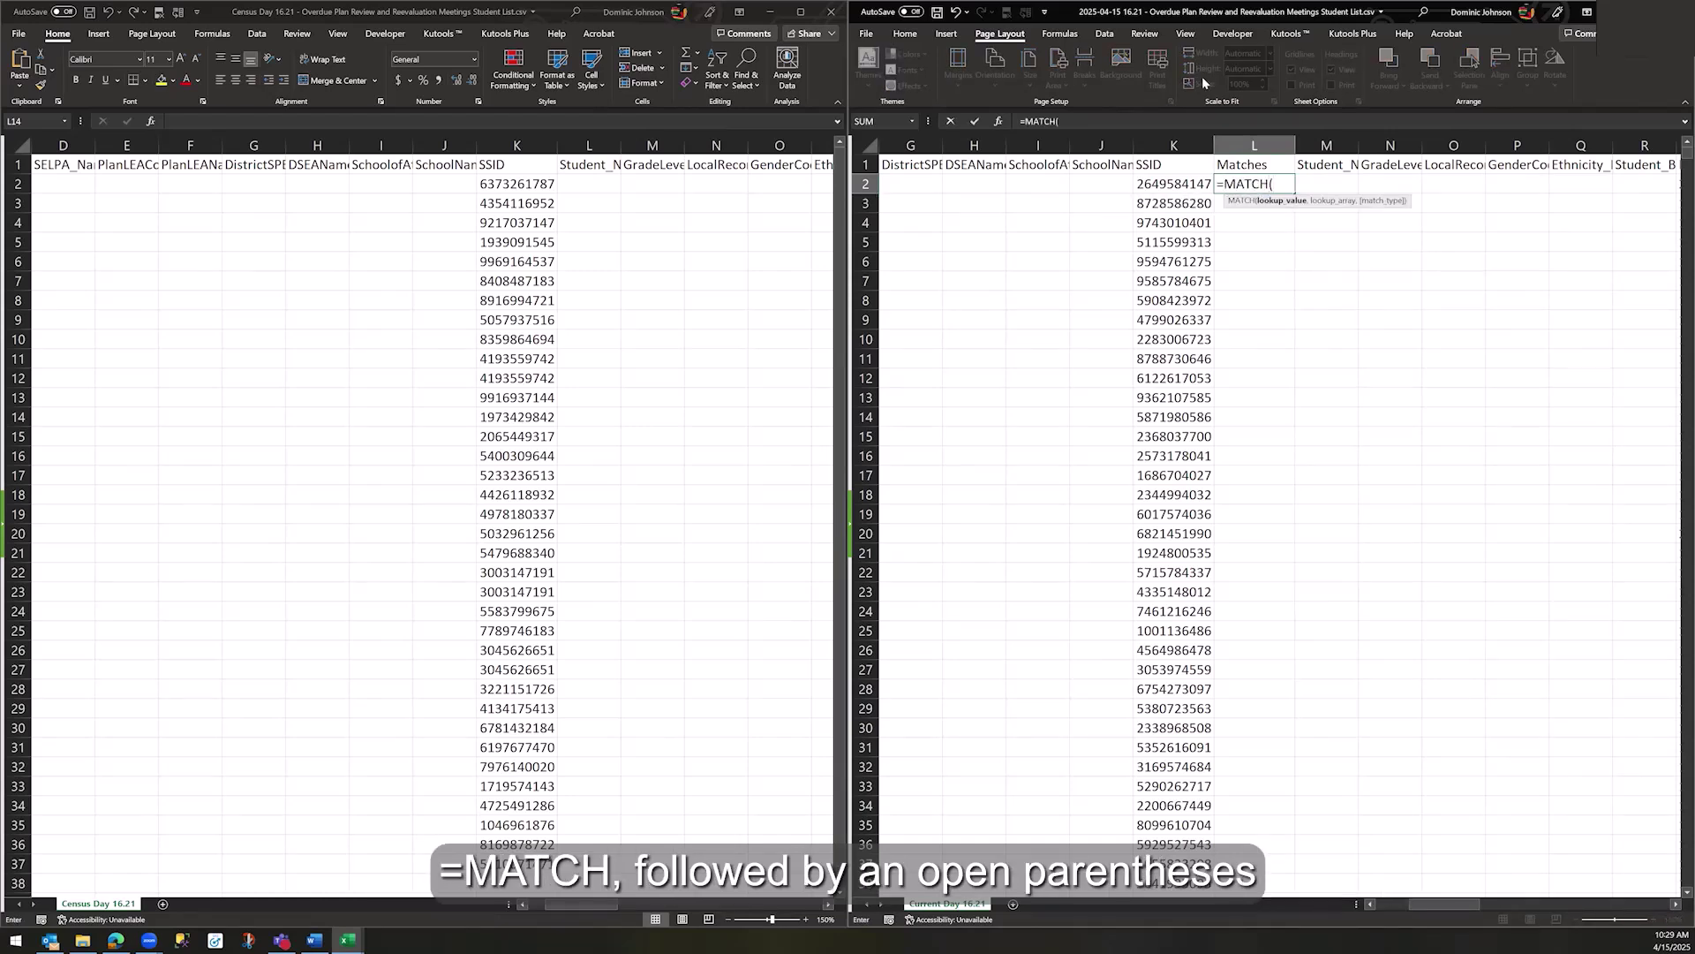
pyautogui.click(1177, 184)
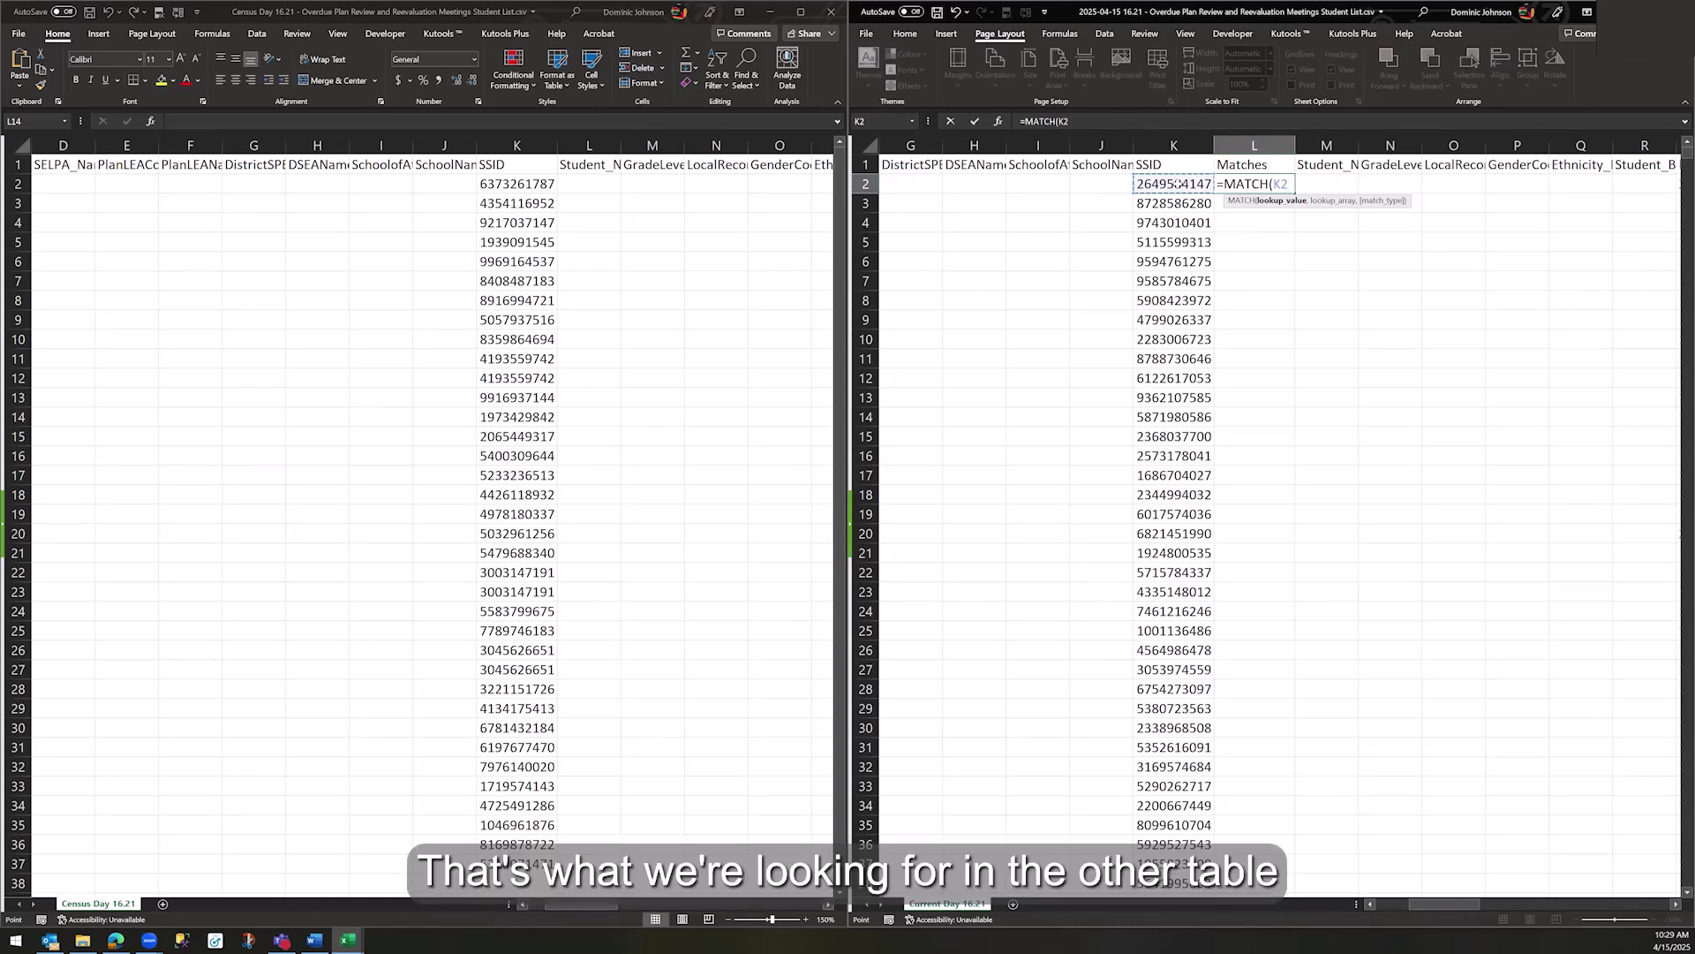
pyautogui.write(',')
pyautogui.click(519, 144)
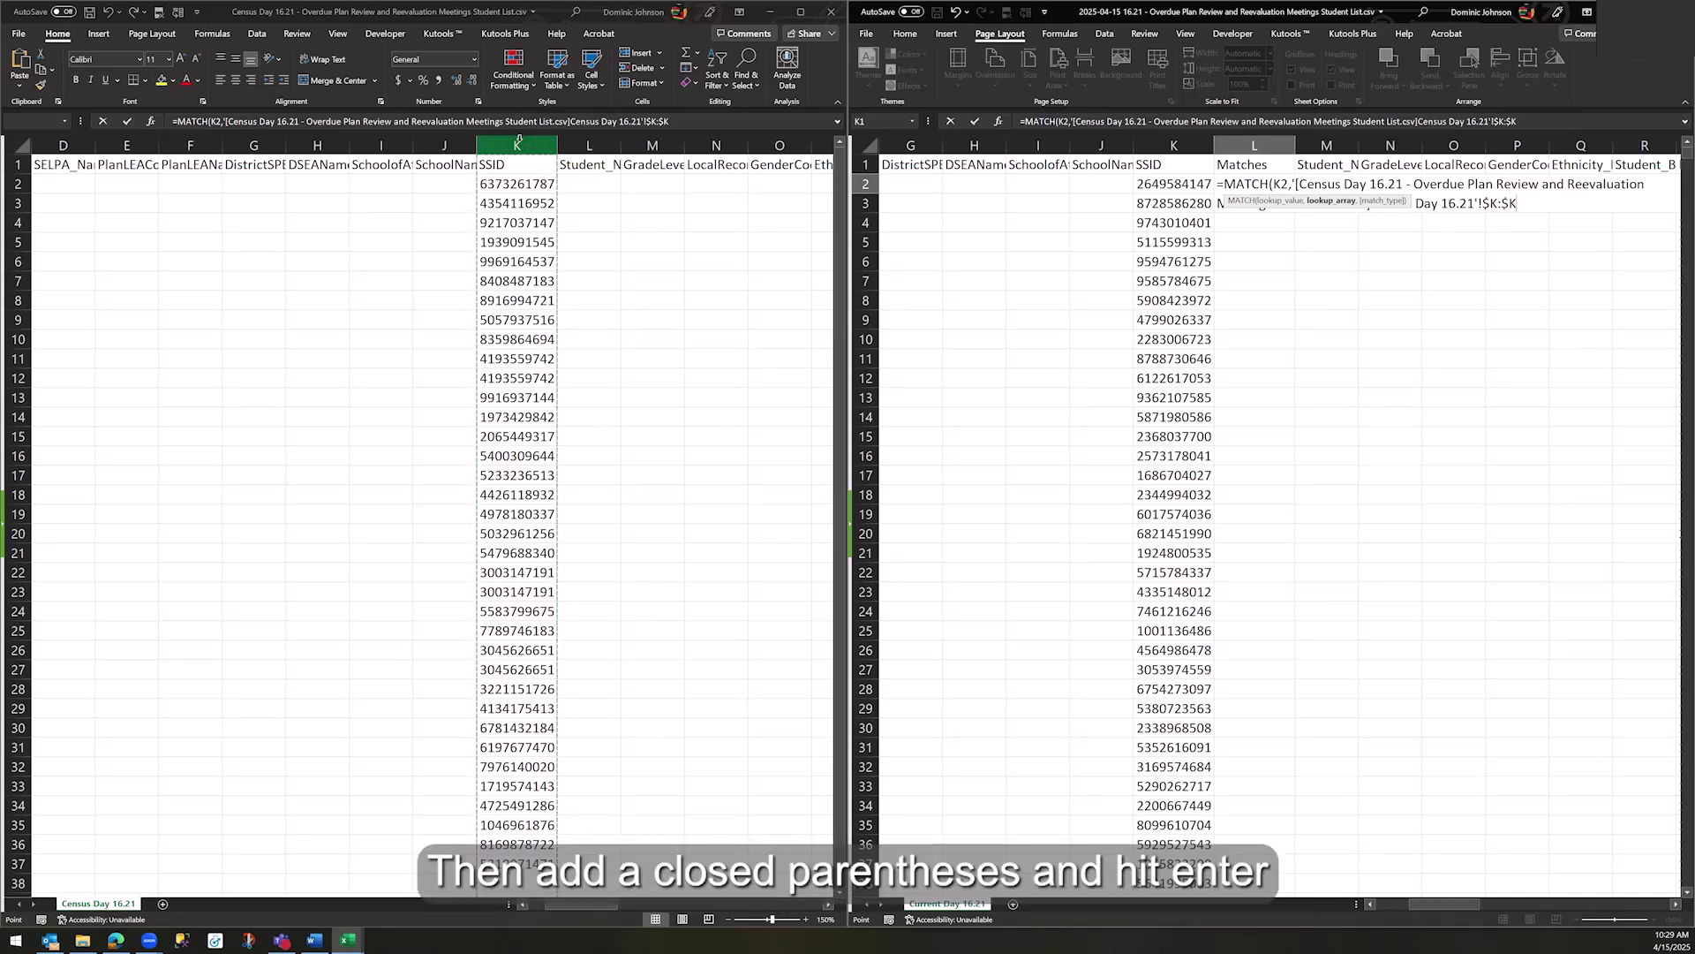
pyautogui.write(')')
pyautogui.press('Return')
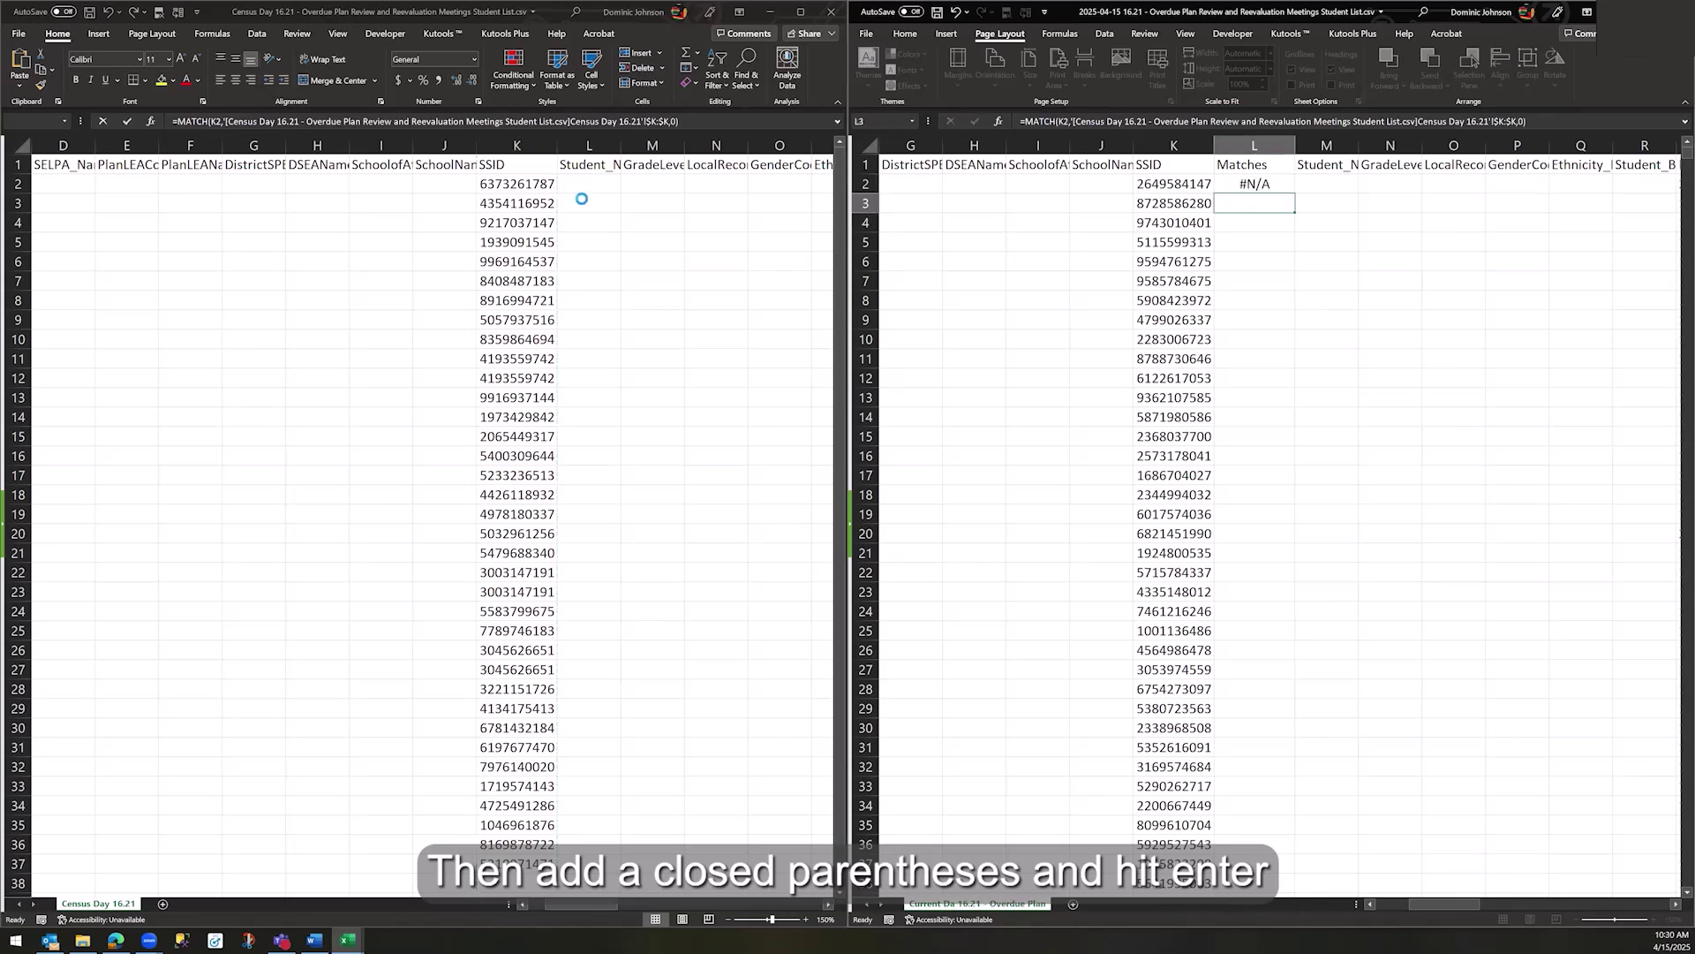
# - Copy the L2 MATCH formula down the entire Matches column
pyautogui.click(1271, 186)
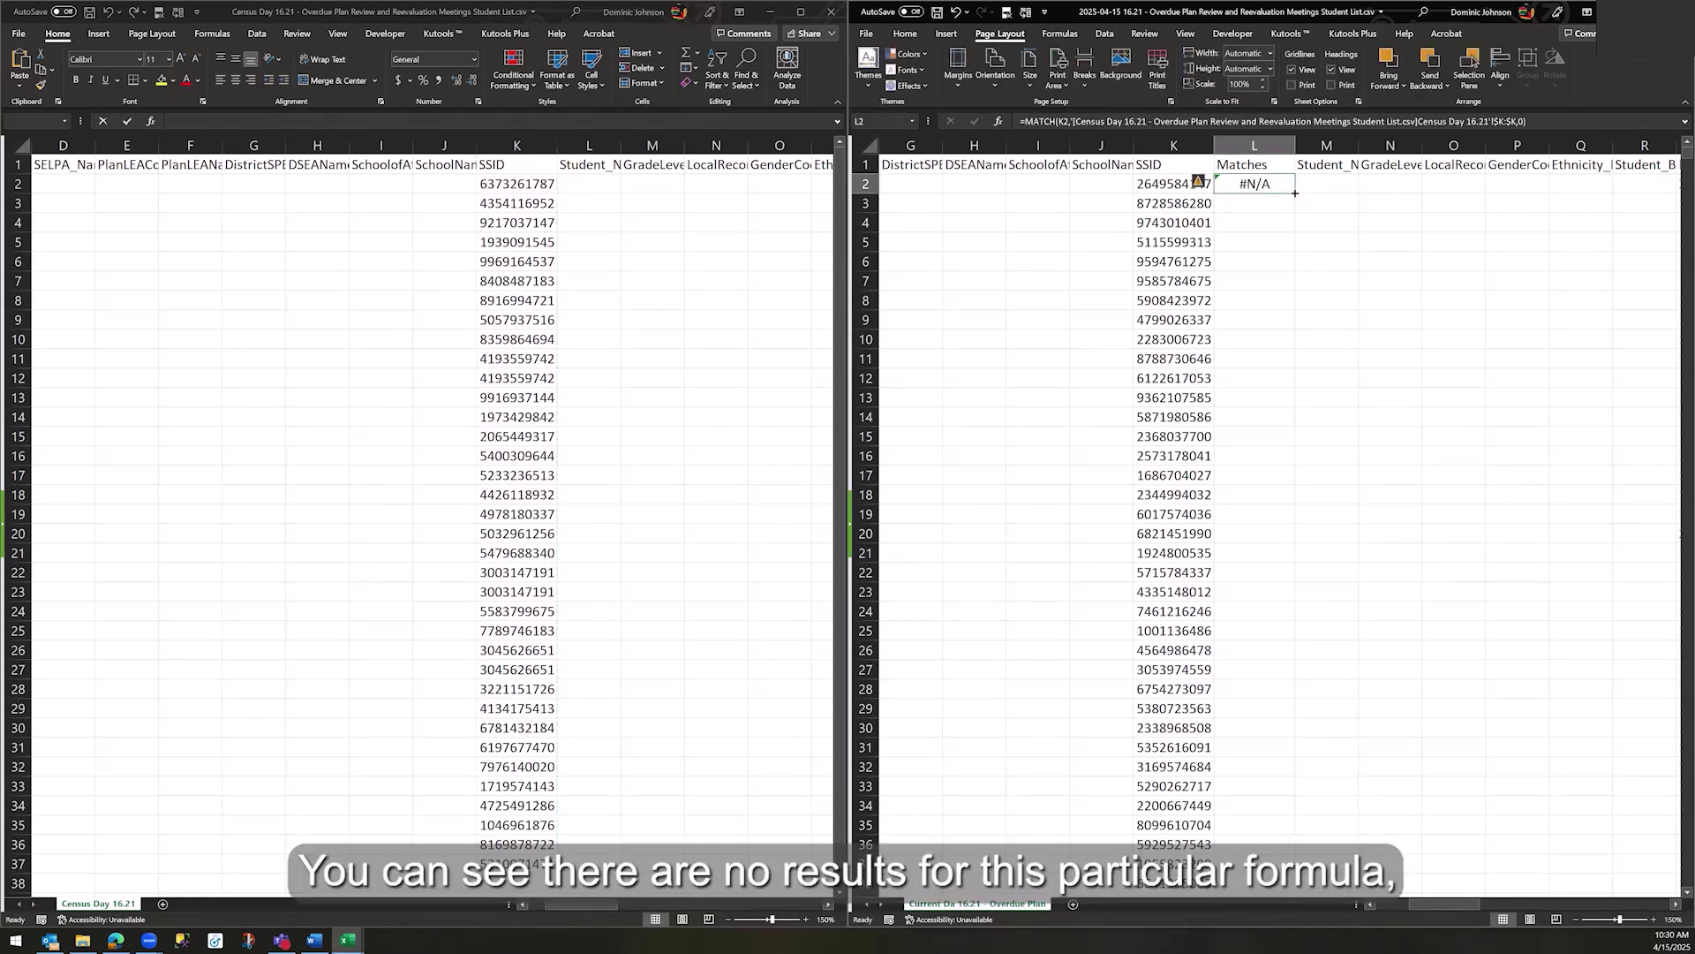
pyautogui.moveTo(1295, 193); pyautogui.dragTo(1293, 251)
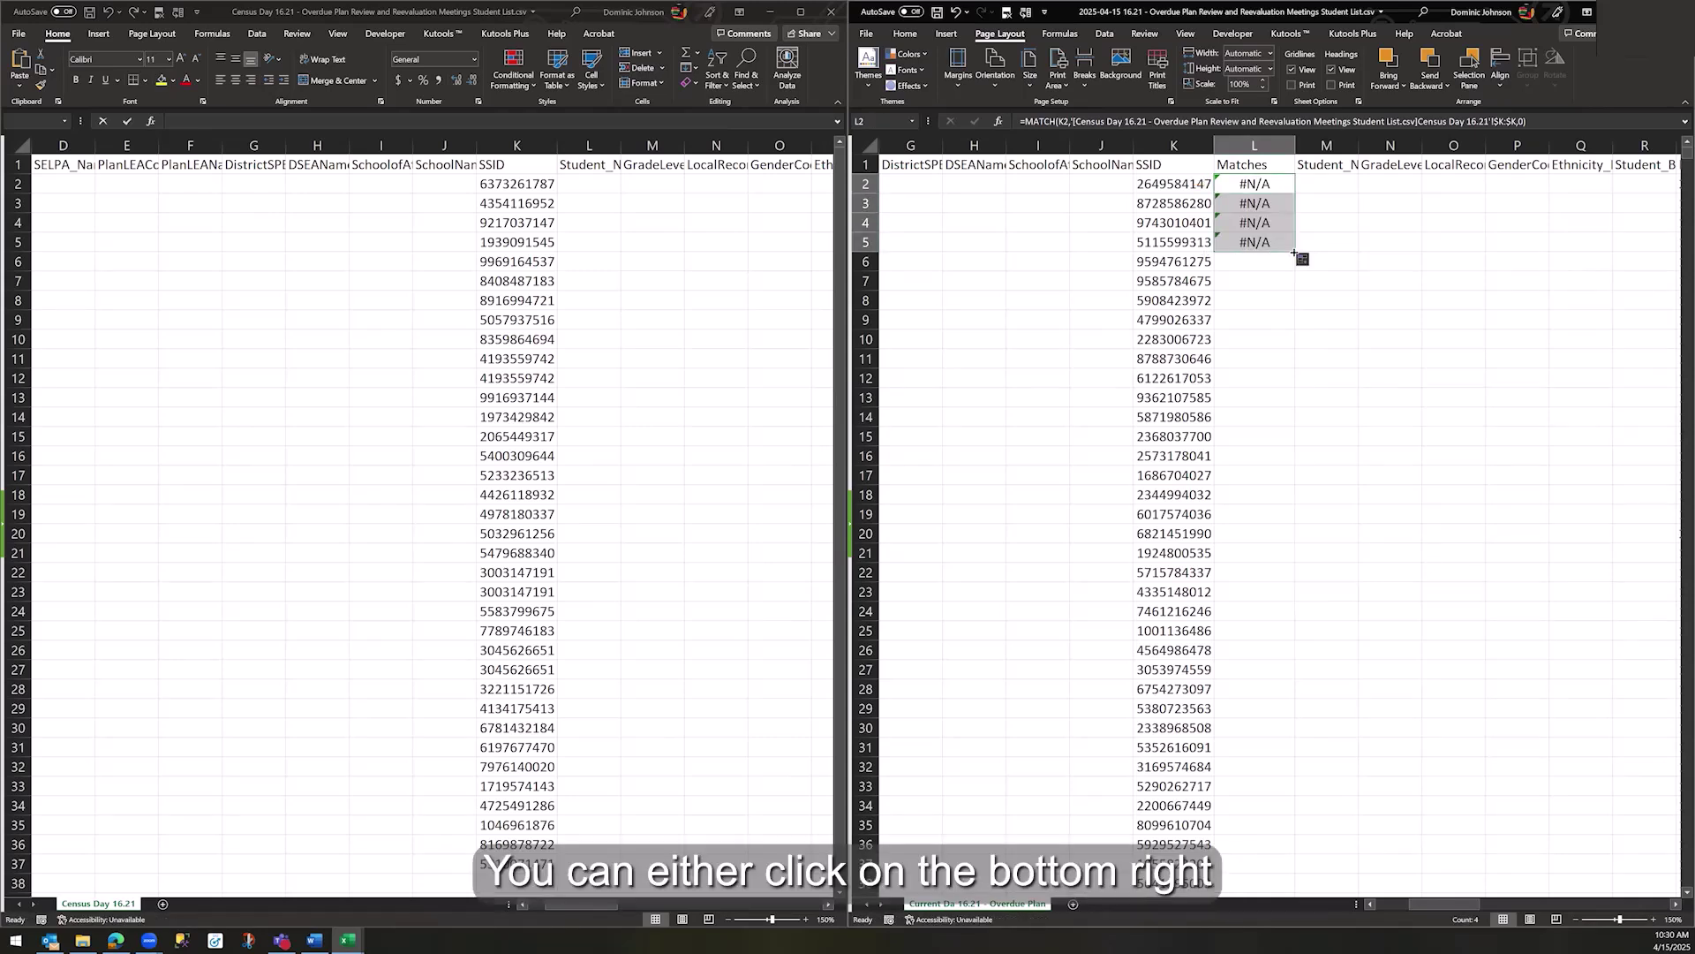
pyautogui.doubleClick(1294, 252)
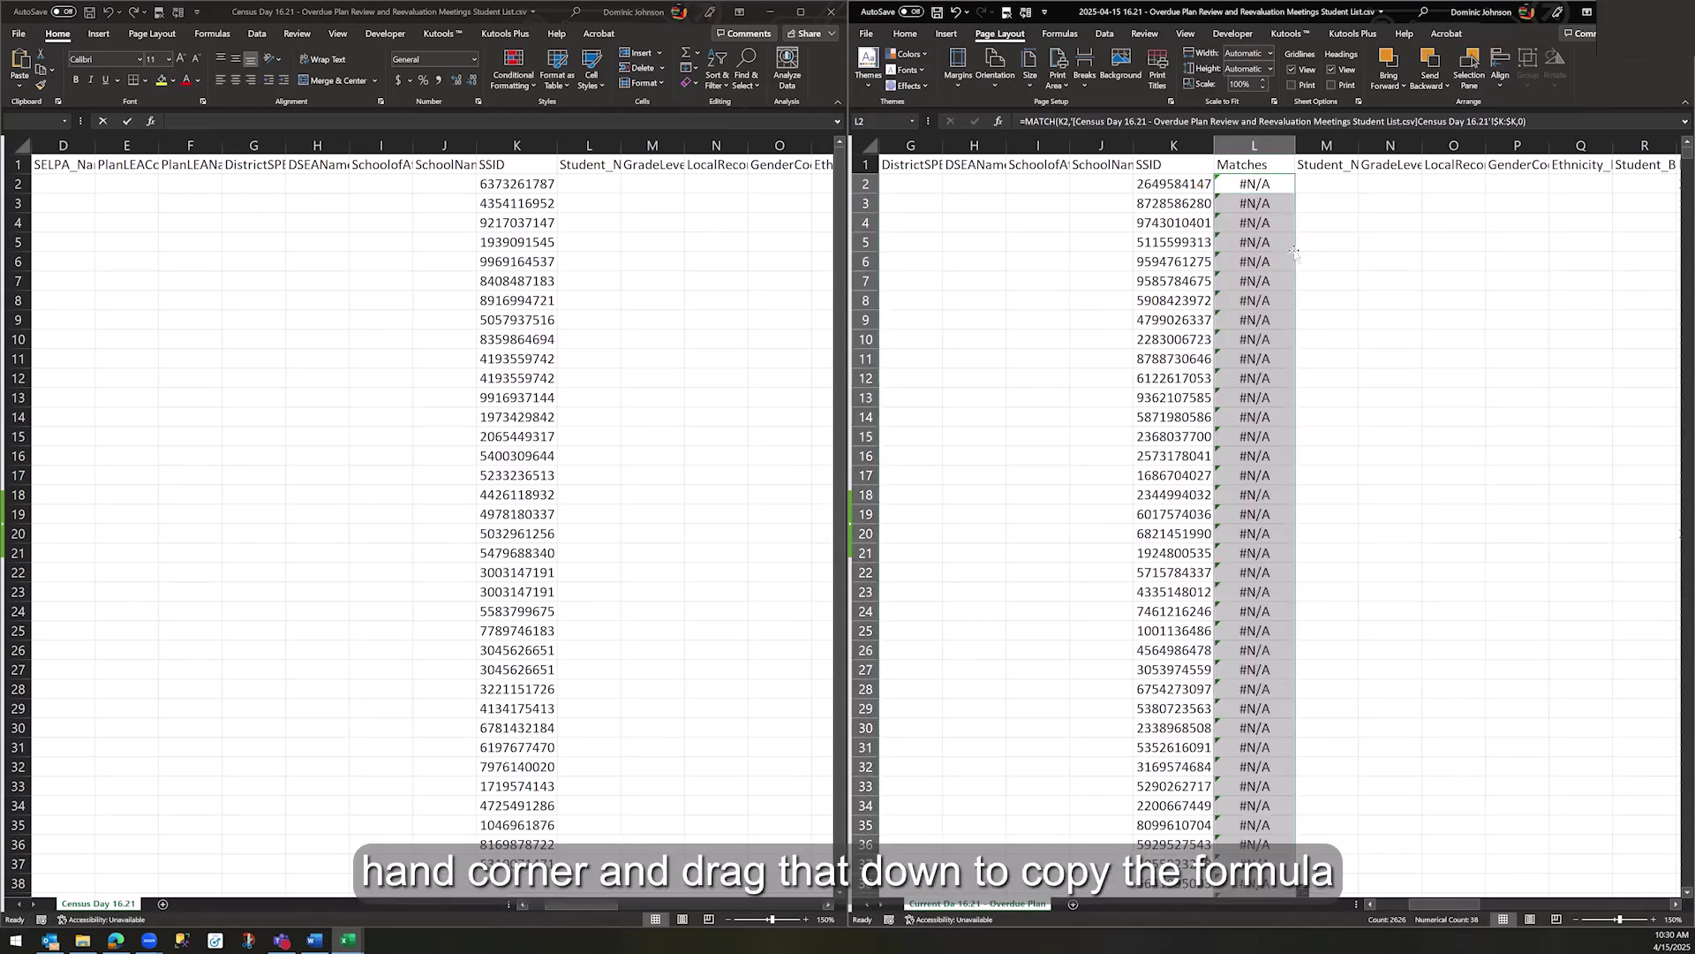
pyautogui.click(1265, 221)
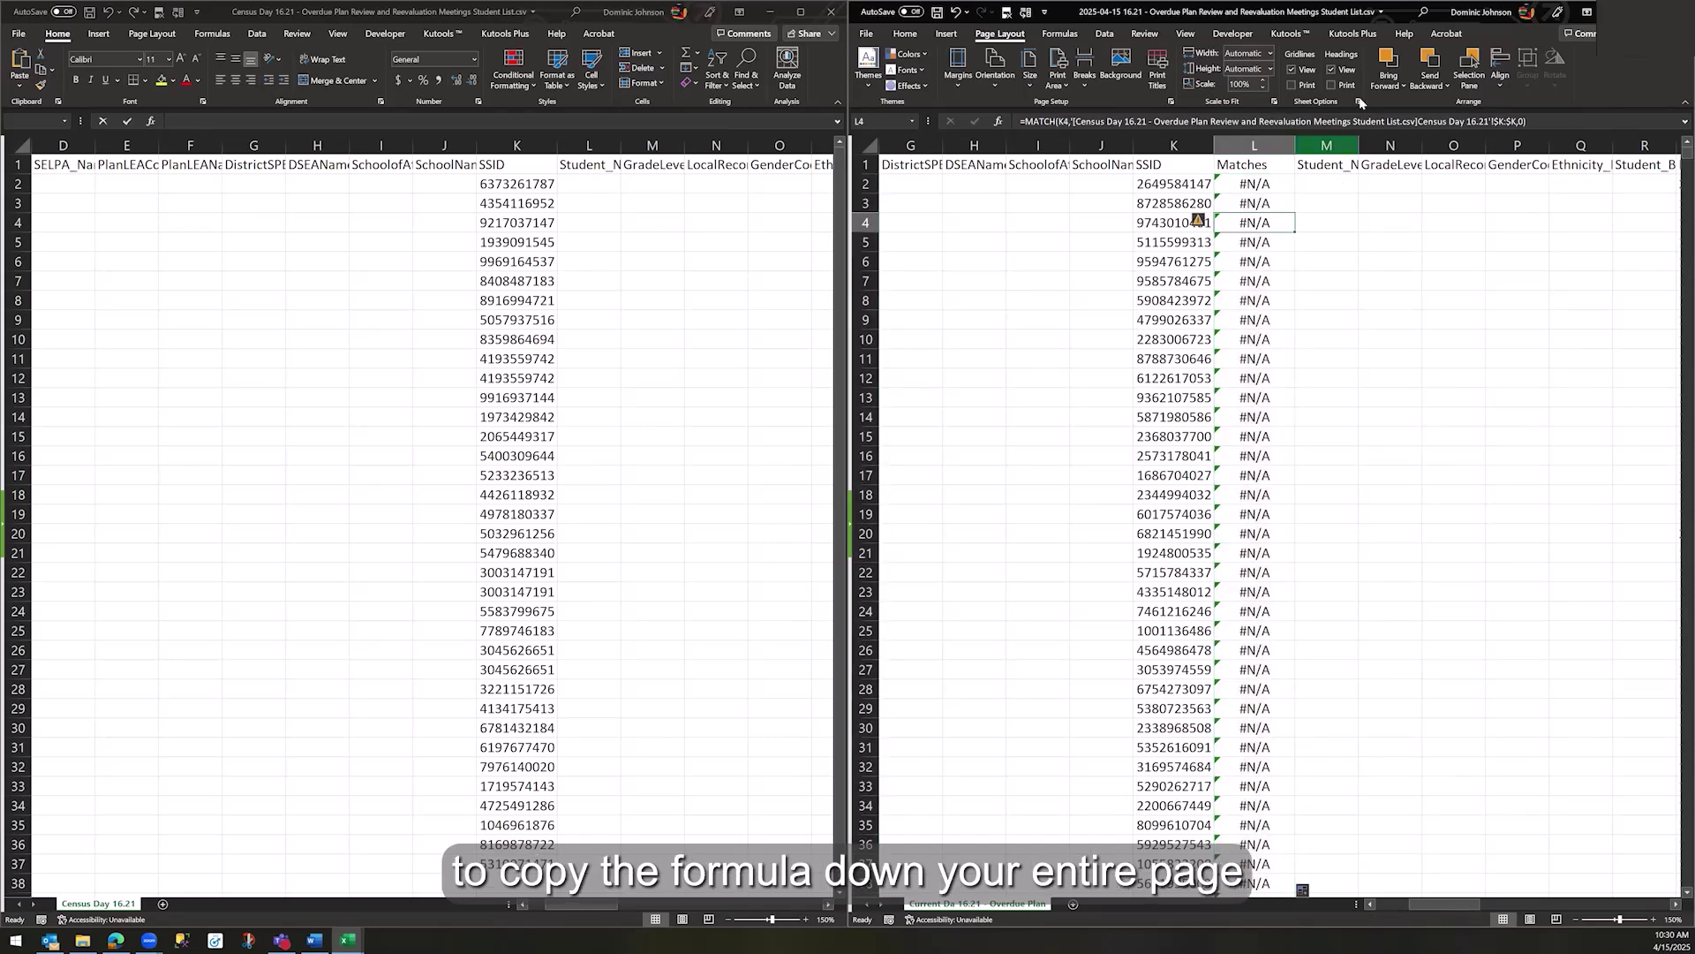
# - Add filter drop-downs to all column headers of the Current Day 16.21 sheet
pyautogui.scroll(2, 1456, 57)
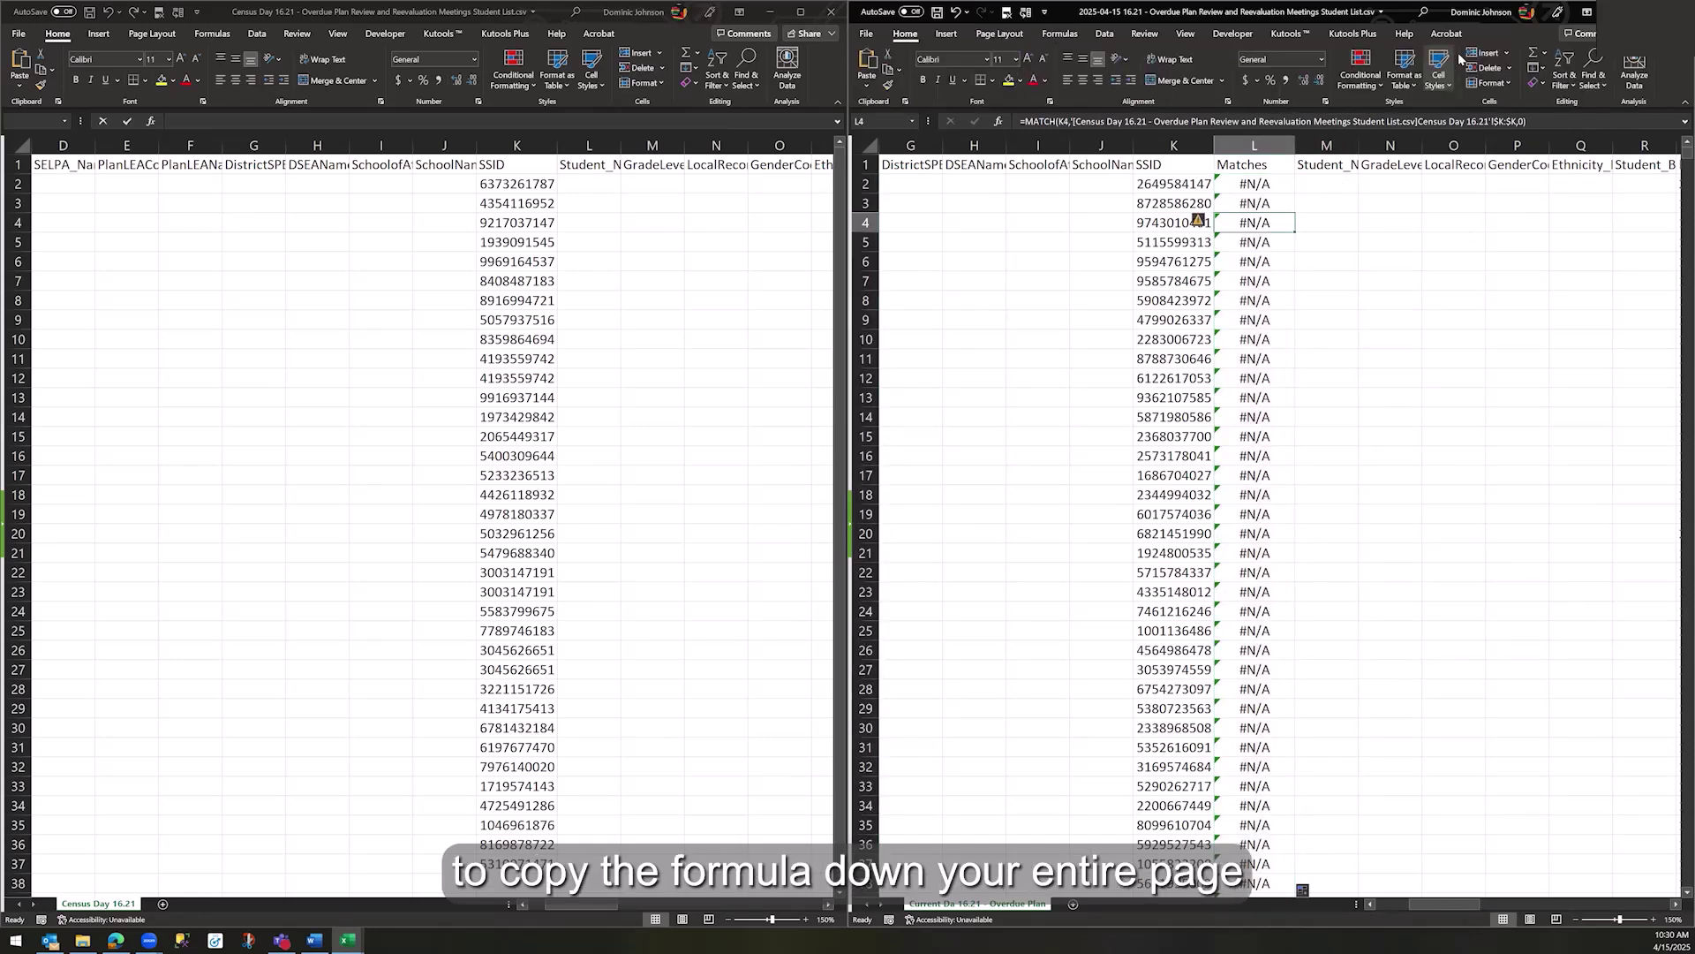
pyautogui.click(1564, 79)
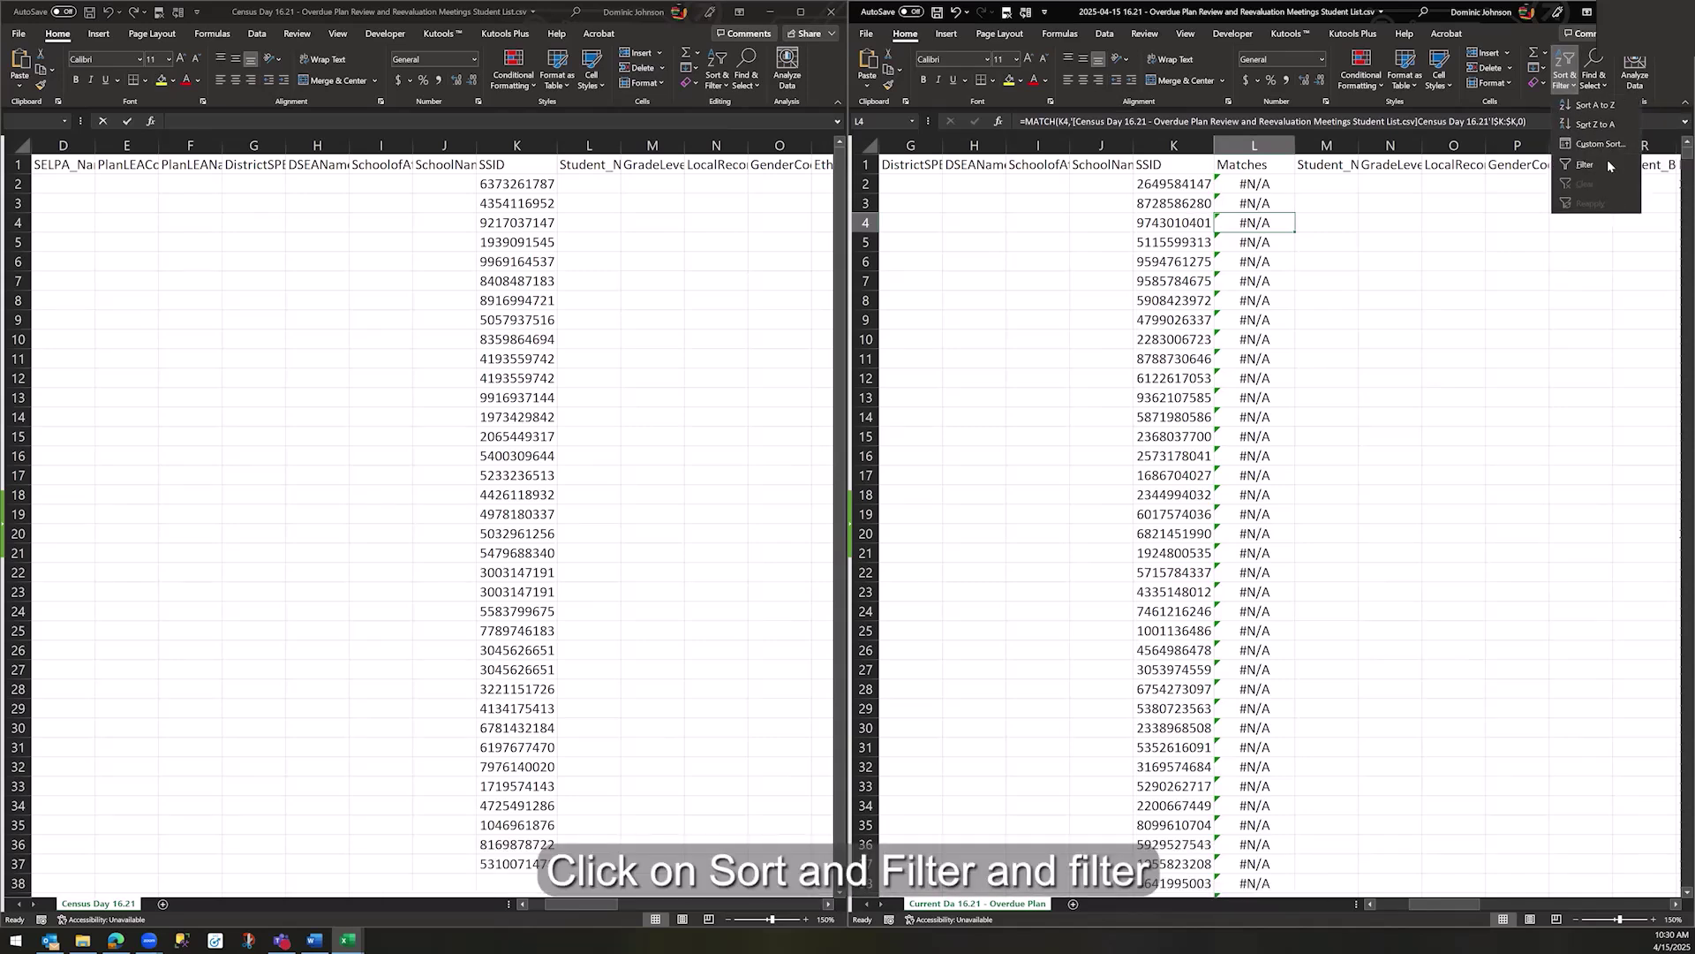
pyautogui.click(1585, 164)
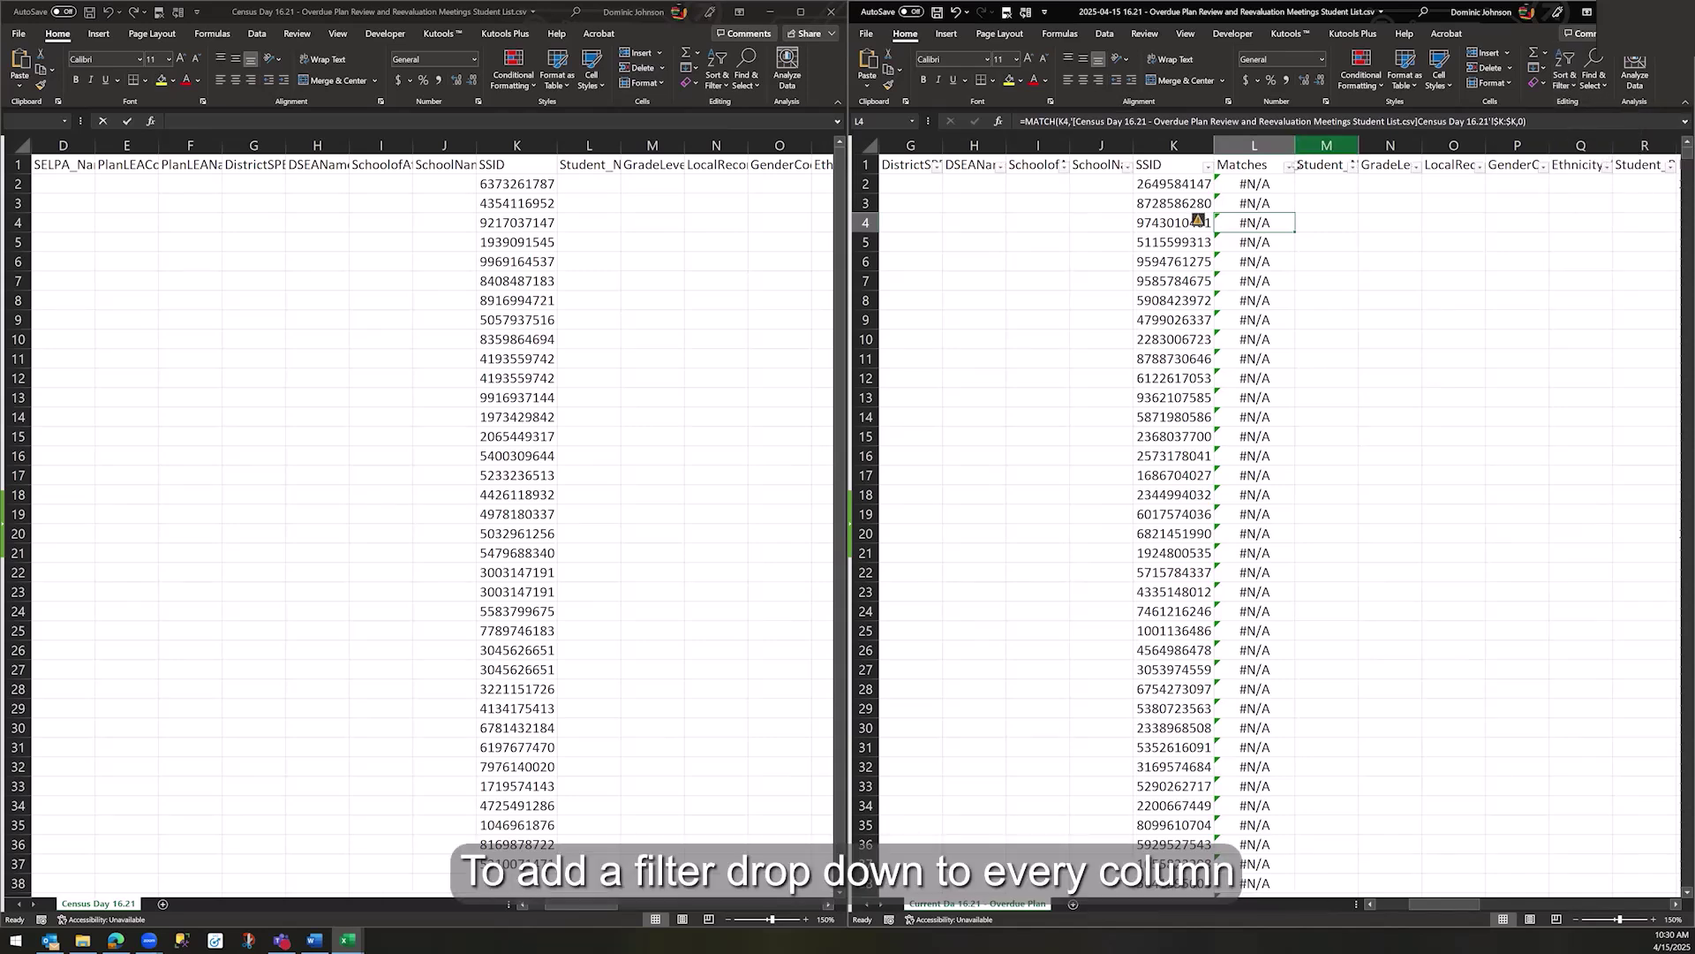
# - Filter the Matches column to exclude #N/A values
pyautogui.click(1289, 167)
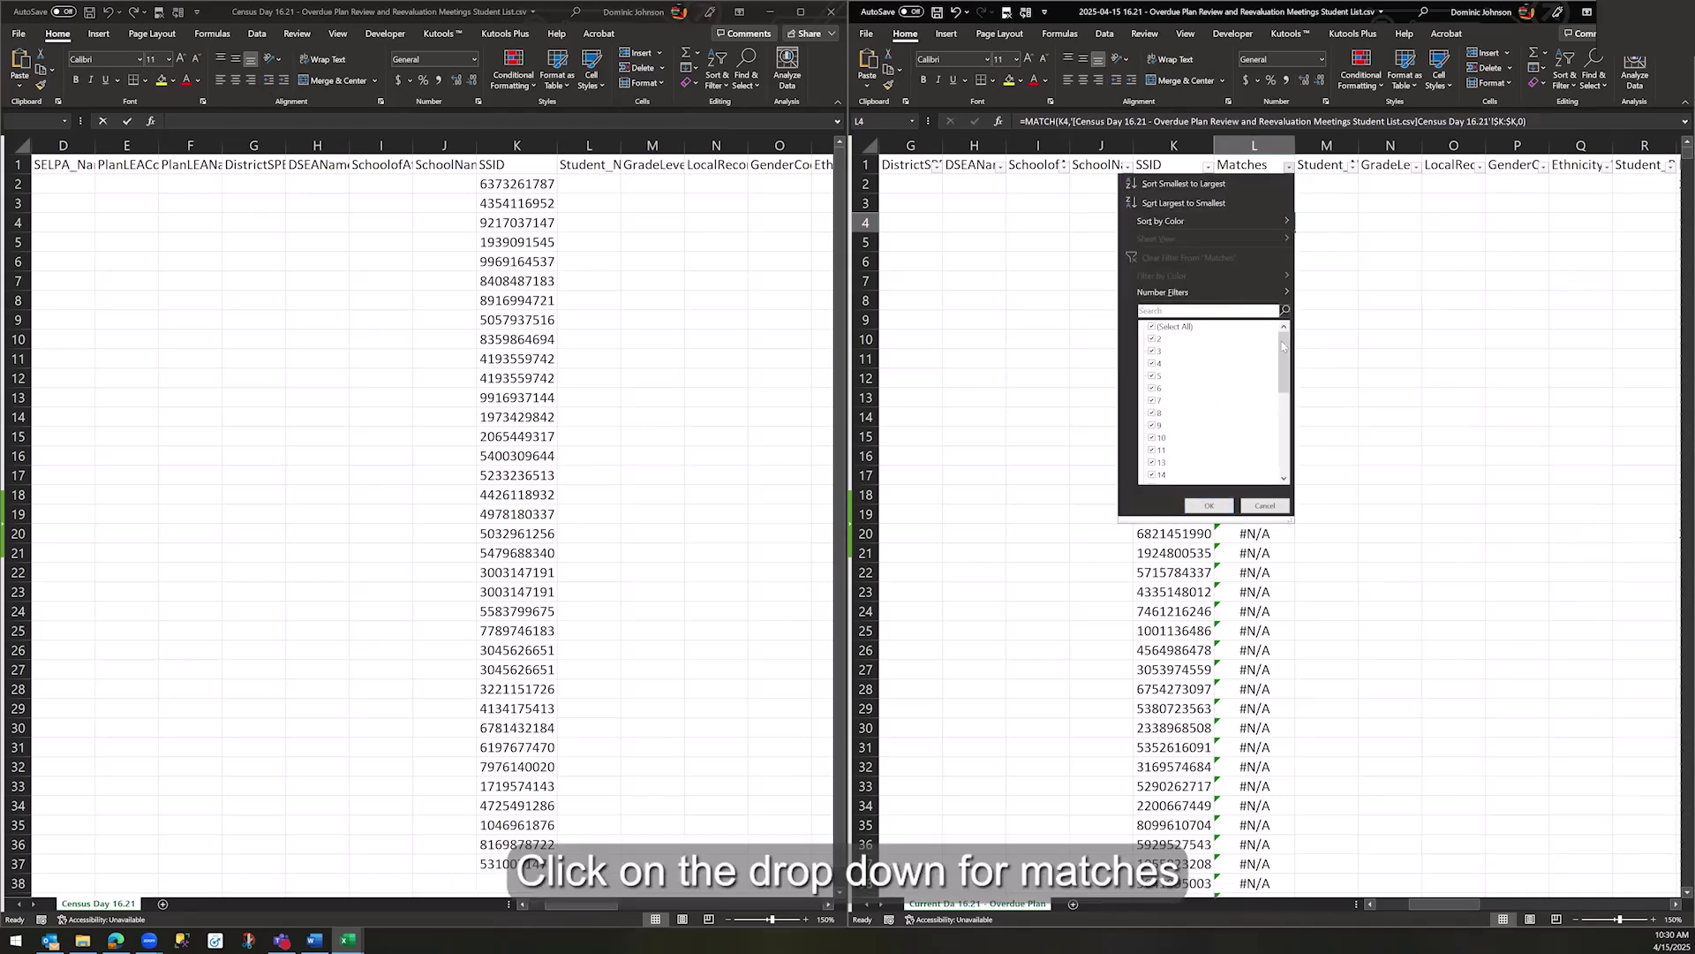
pyautogui.moveTo(1284, 381); pyautogui.dragTo(1285, 468)
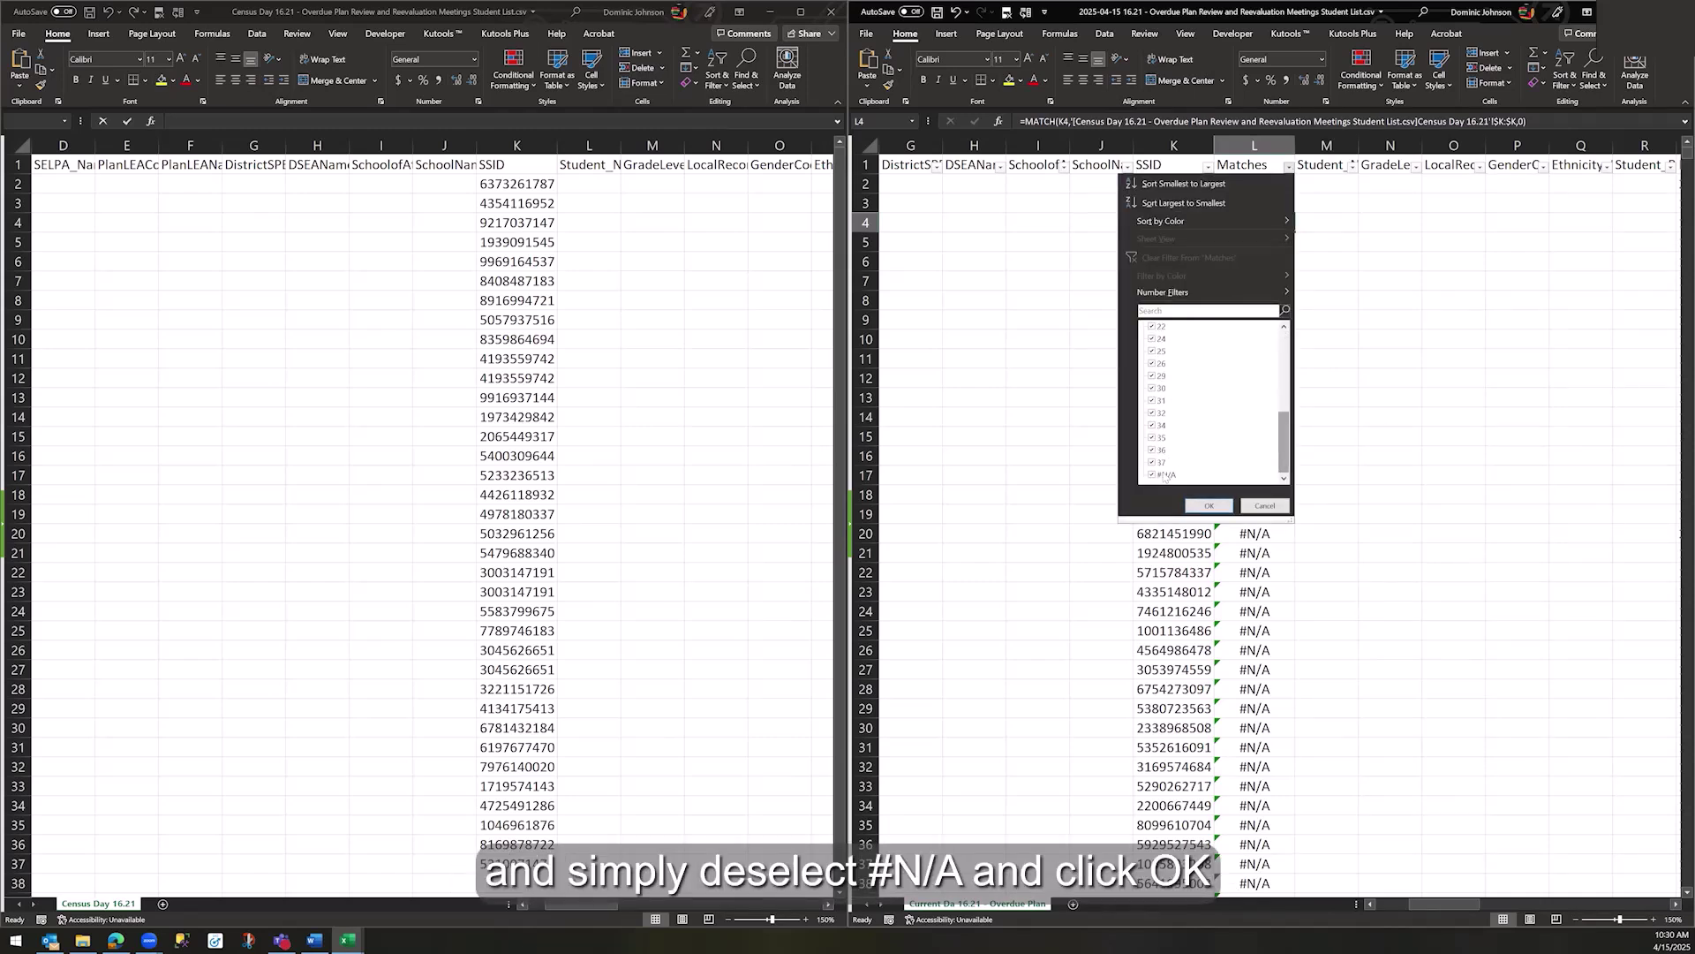
pyautogui.click(1165, 475)
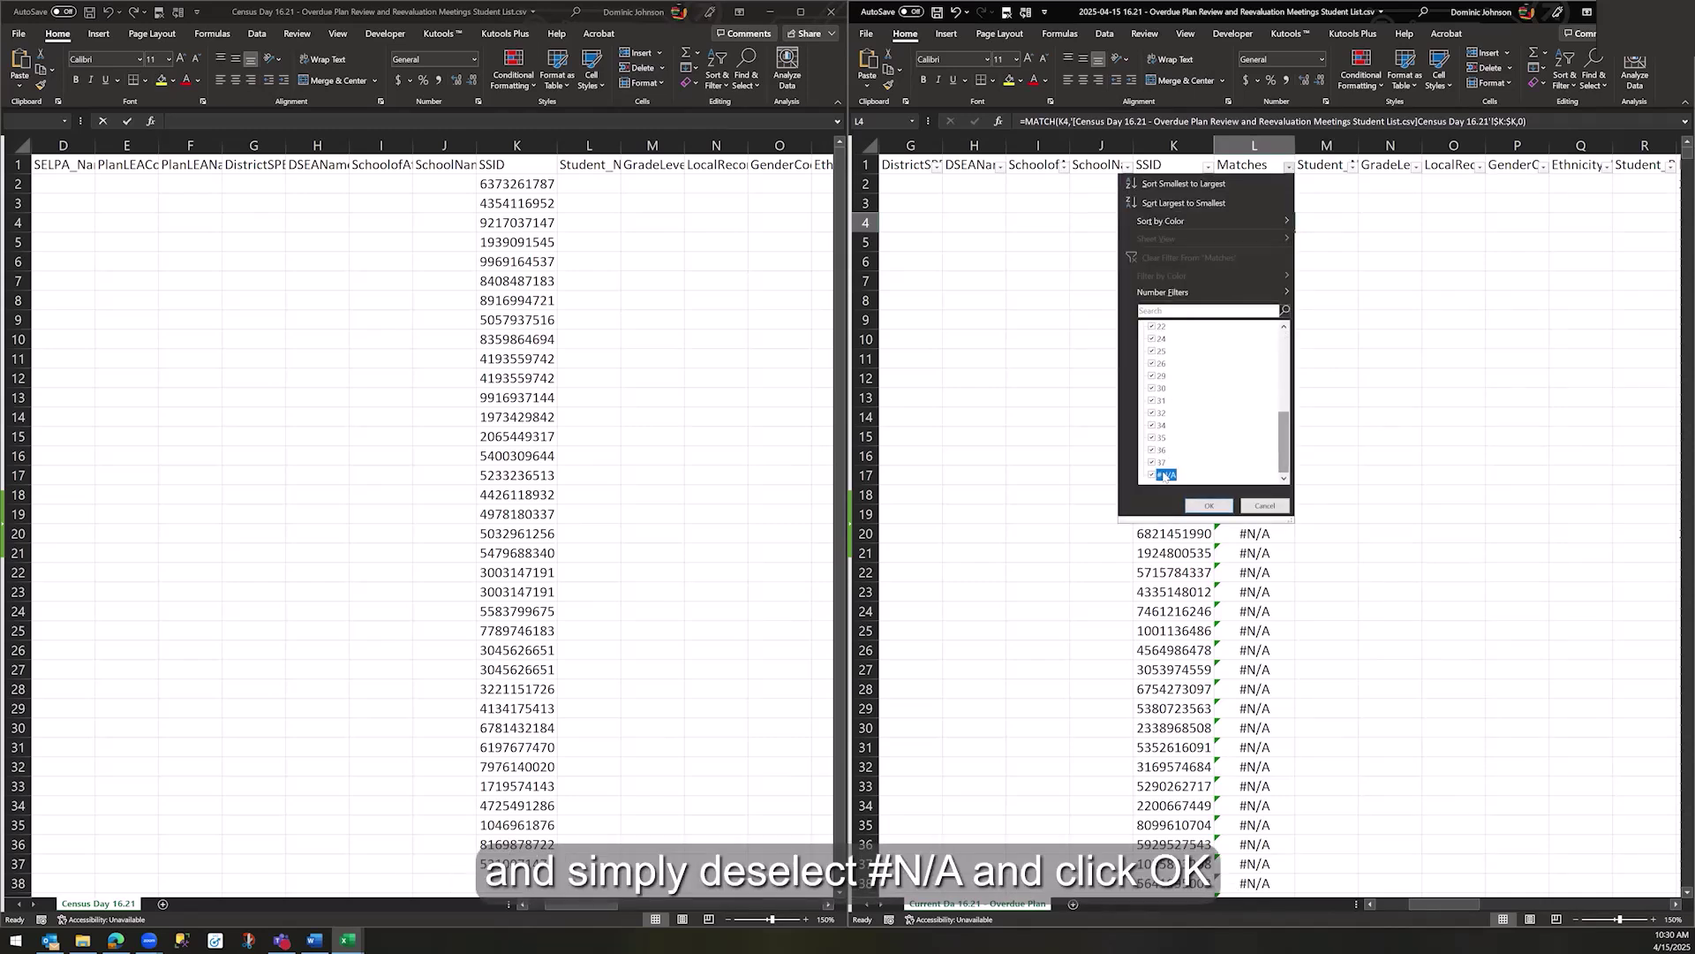
pyautogui.click(1225, 507)
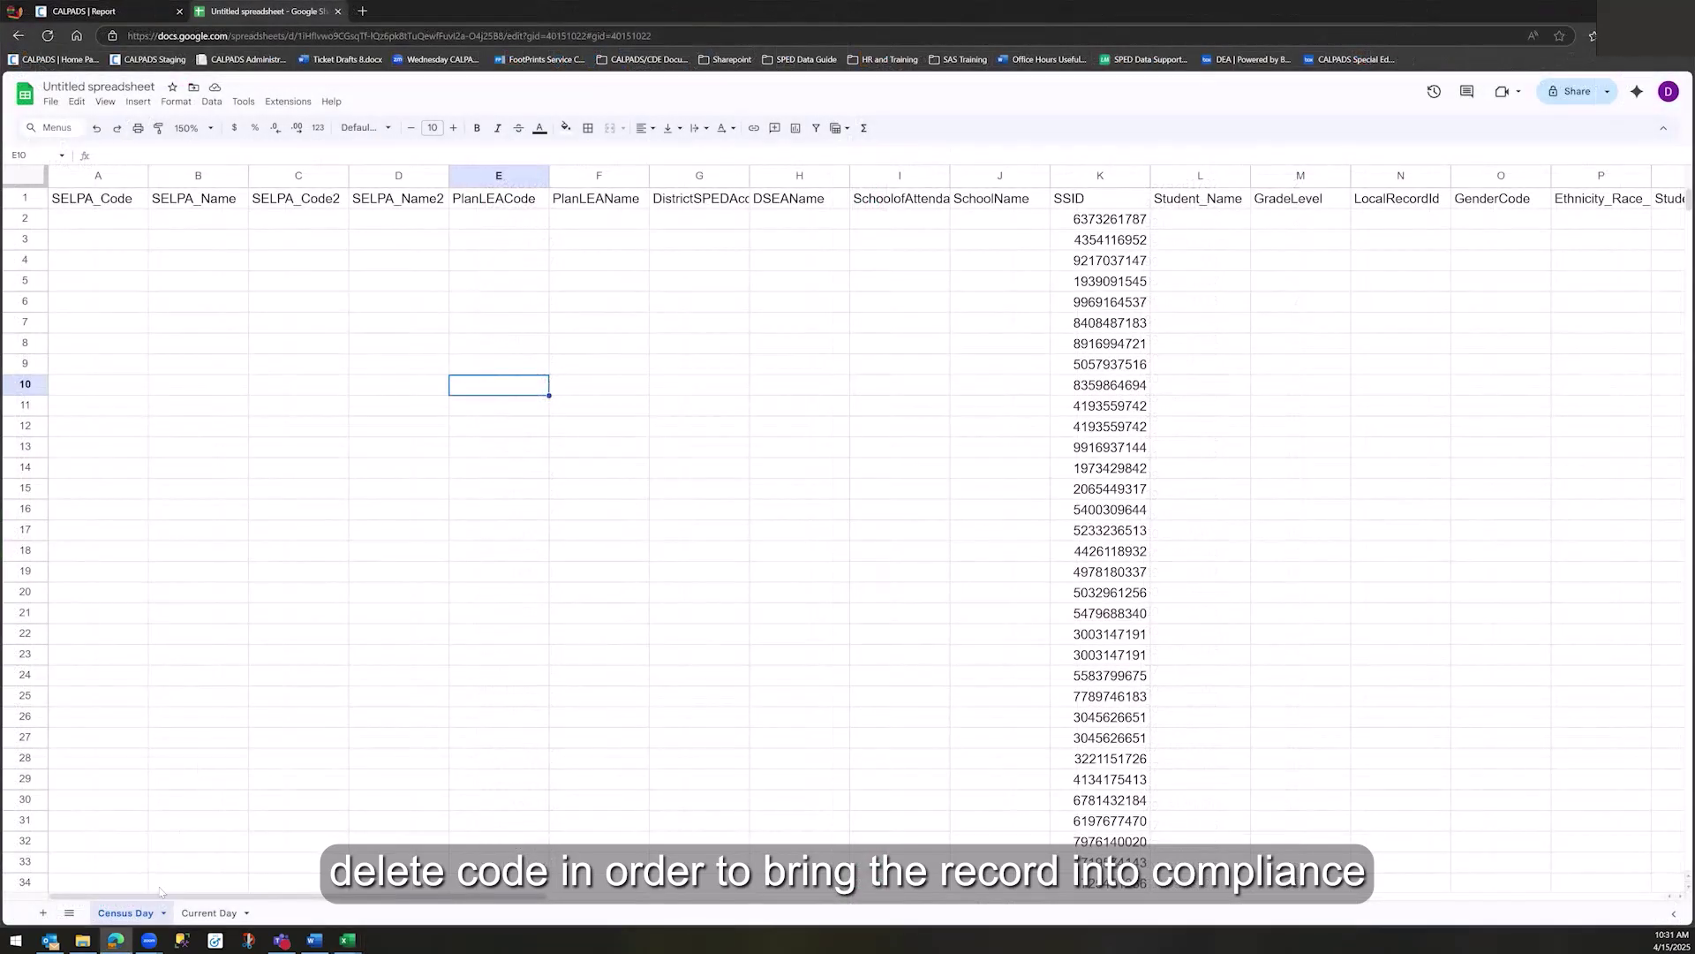
# - In the Google Sheets document, view the Census Day and Current Day sheets and retitle column L of Current Day as Matches
pyautogui.click(211, 915)
pyautogui.click(210, 913)
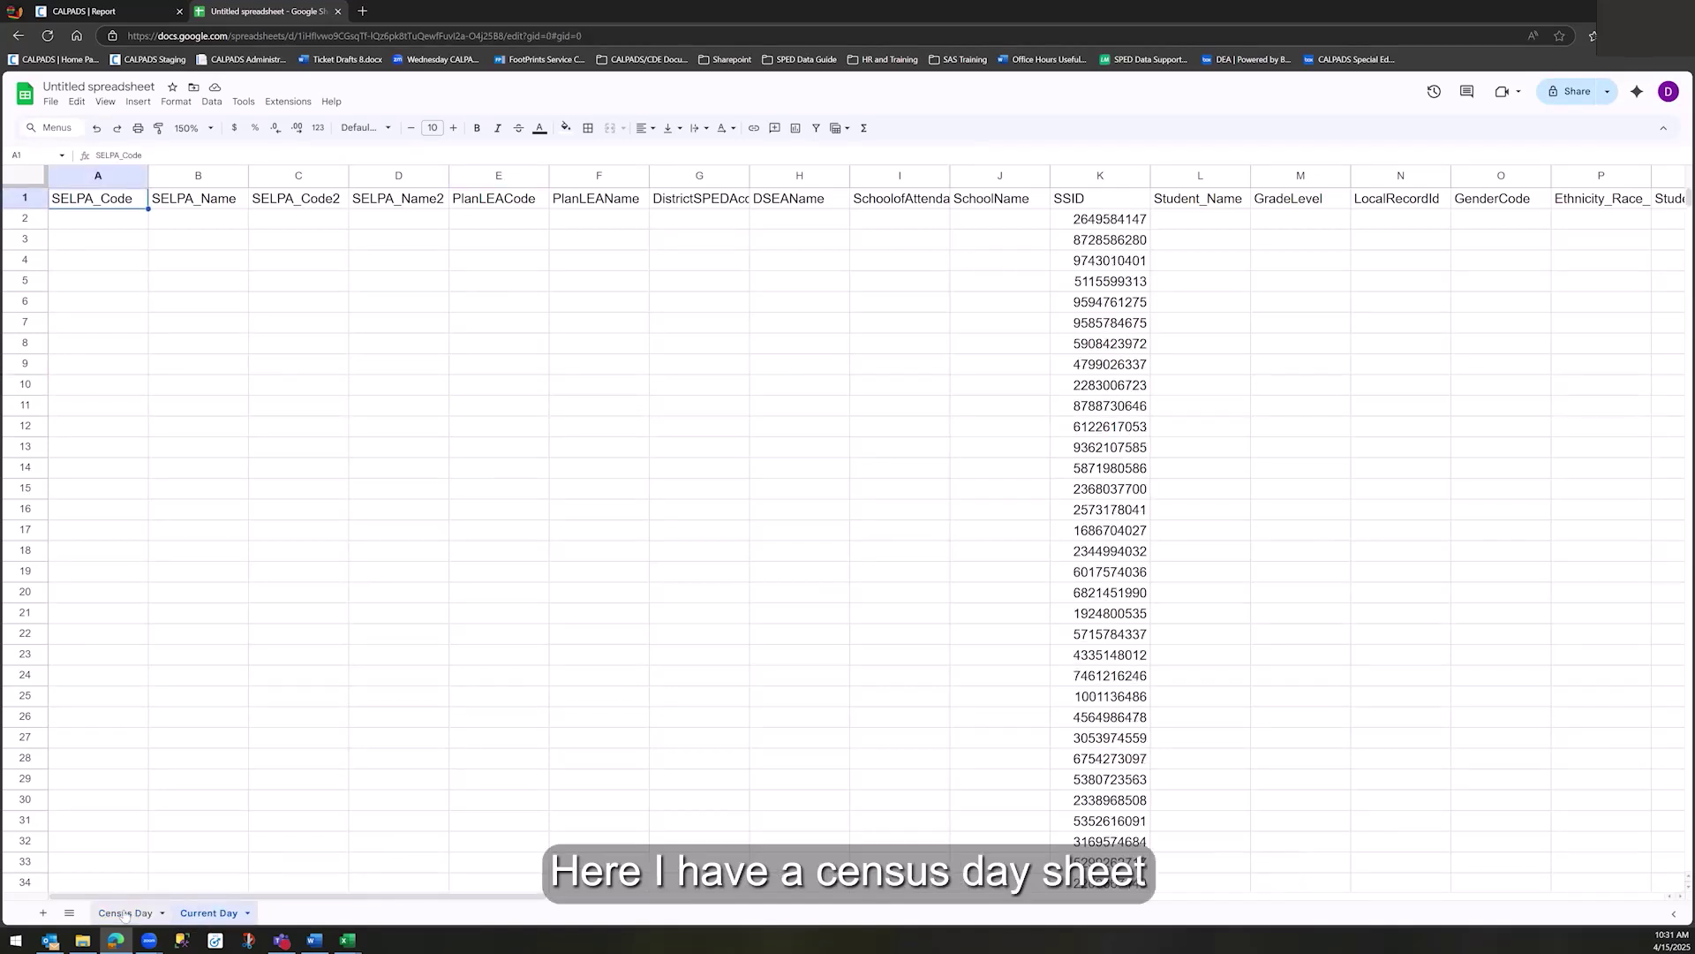
pyautogui.click(123, 913)
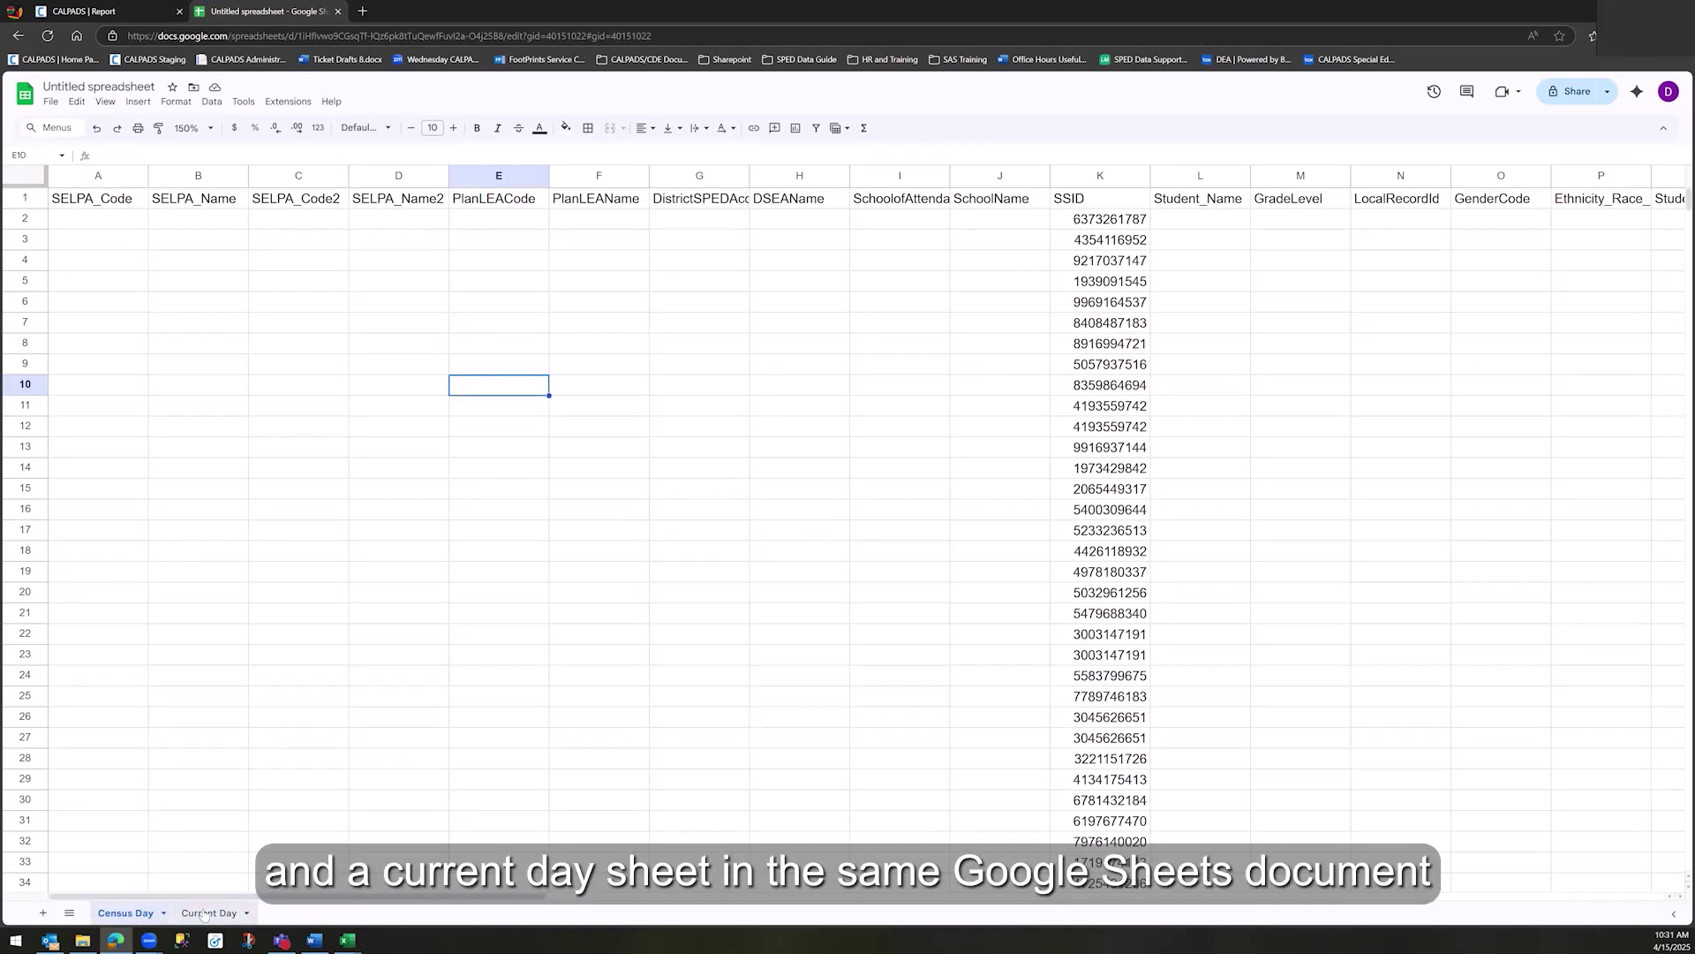
pyautogui.click(204, 913)
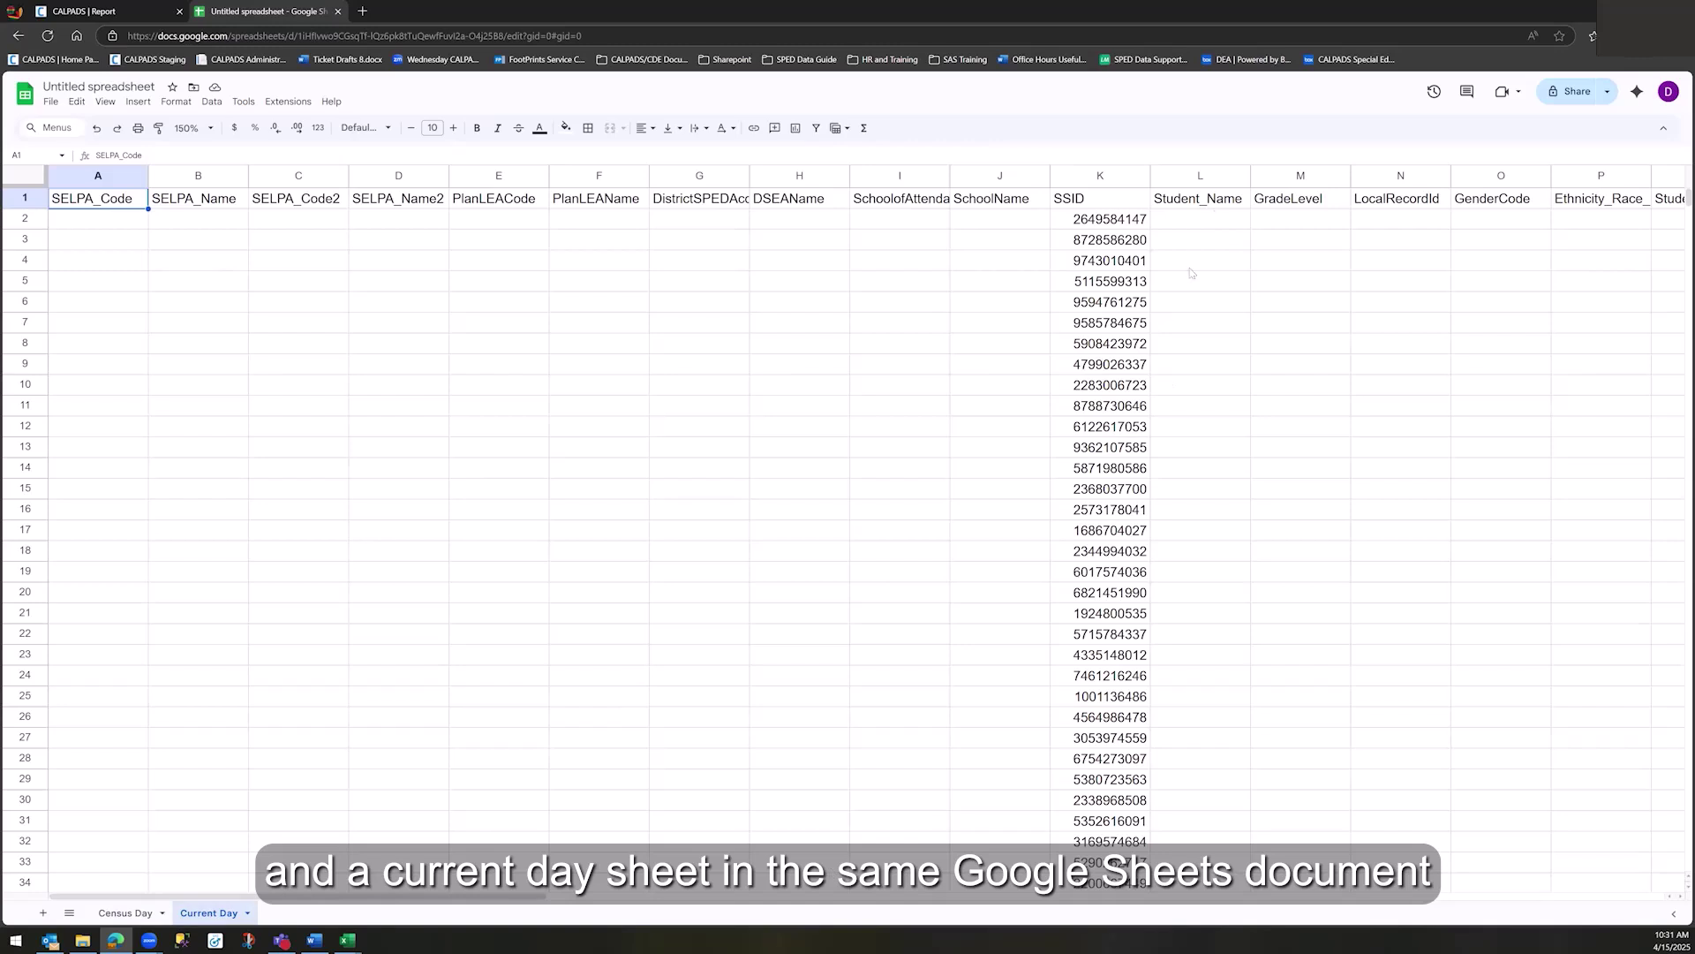
pyautogui.click(1217, 203)
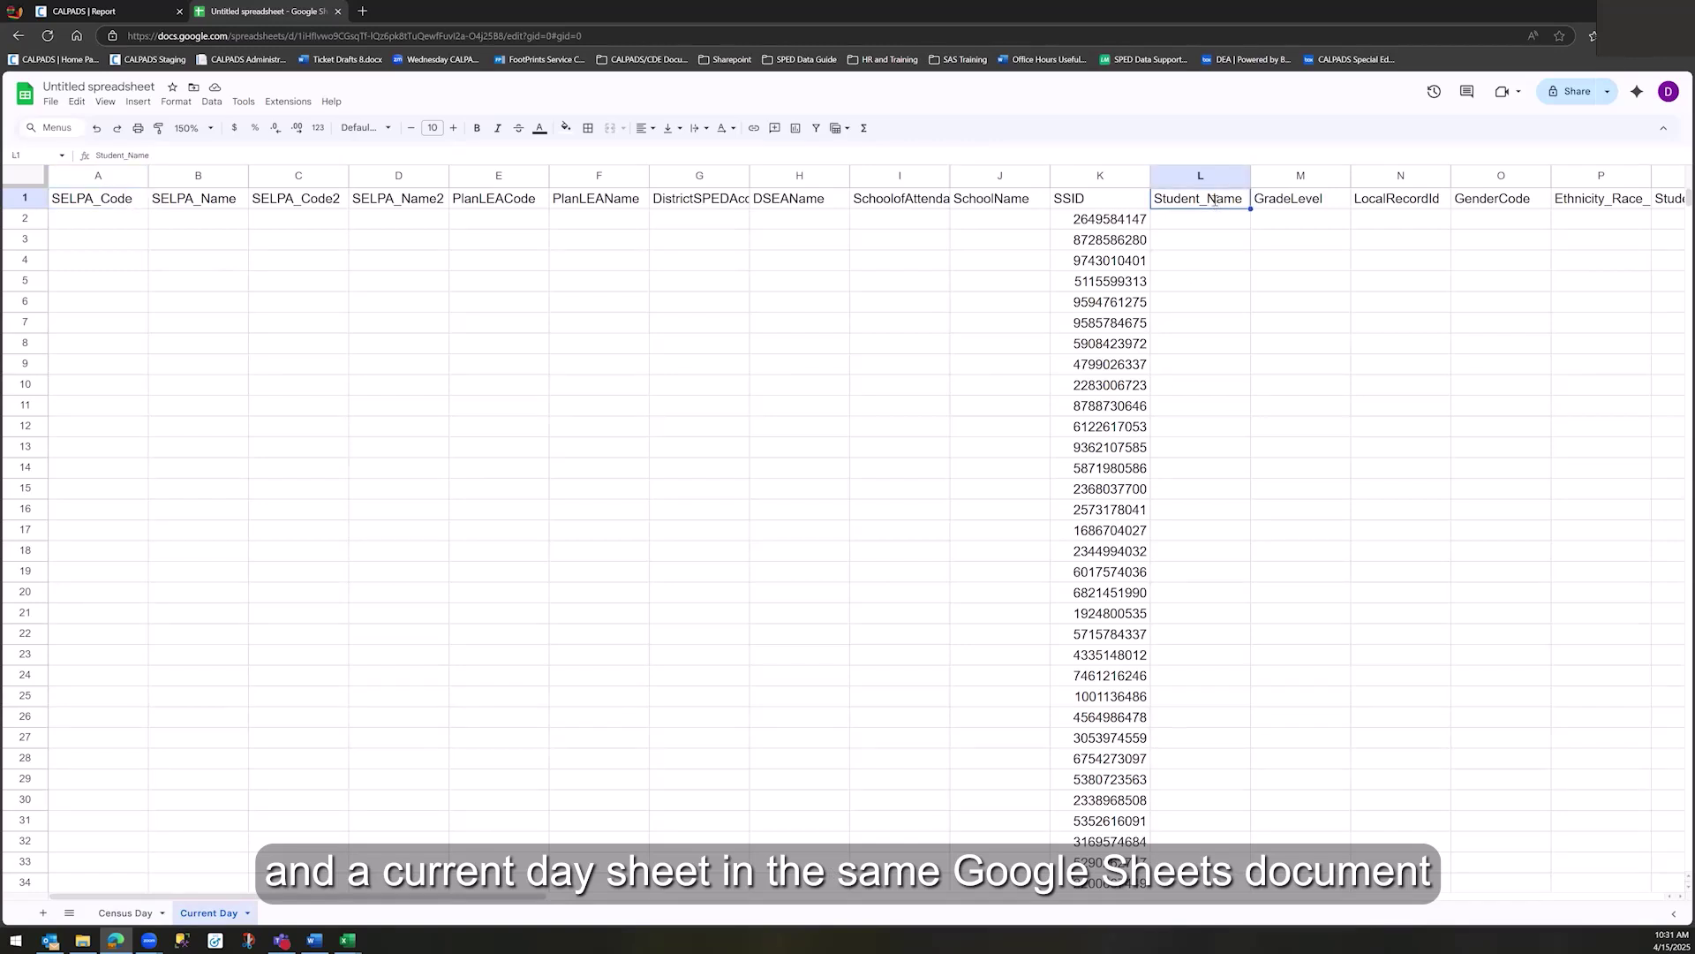
pyautogui.write('Matches')
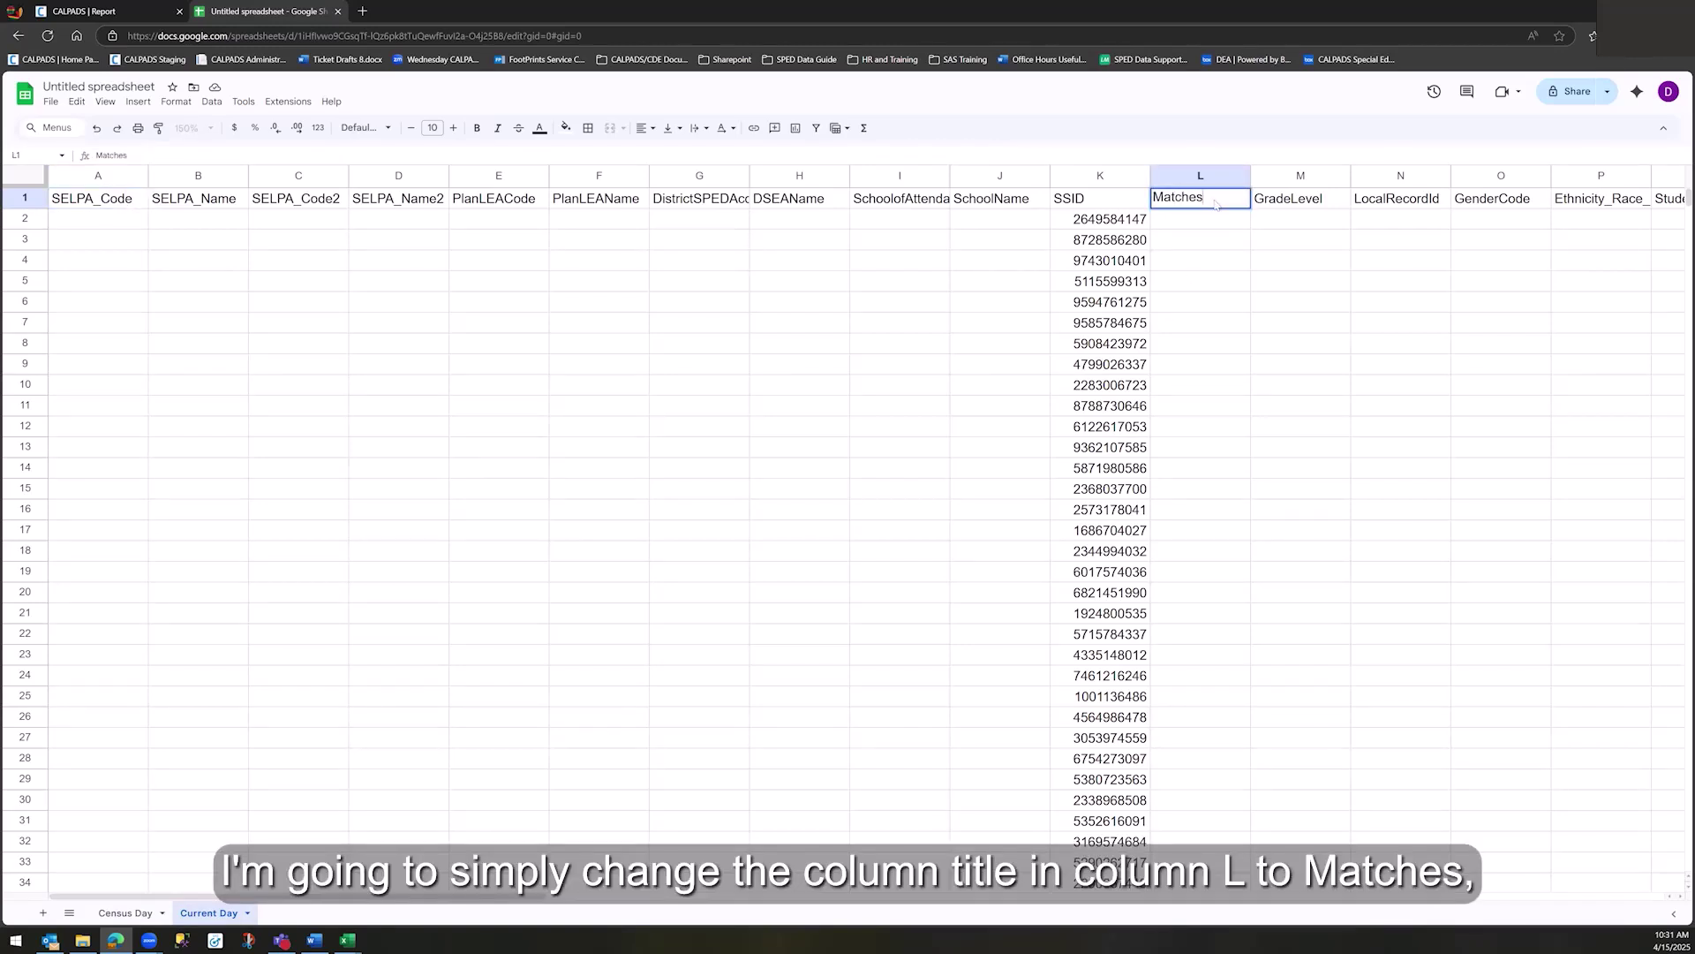
pyautogui.press('Return')
# - Enter the formula =MATCH(K2,'Census Day'!K:K,0) in cell L2 of the Current Day sheet
pyautogui.write('=')
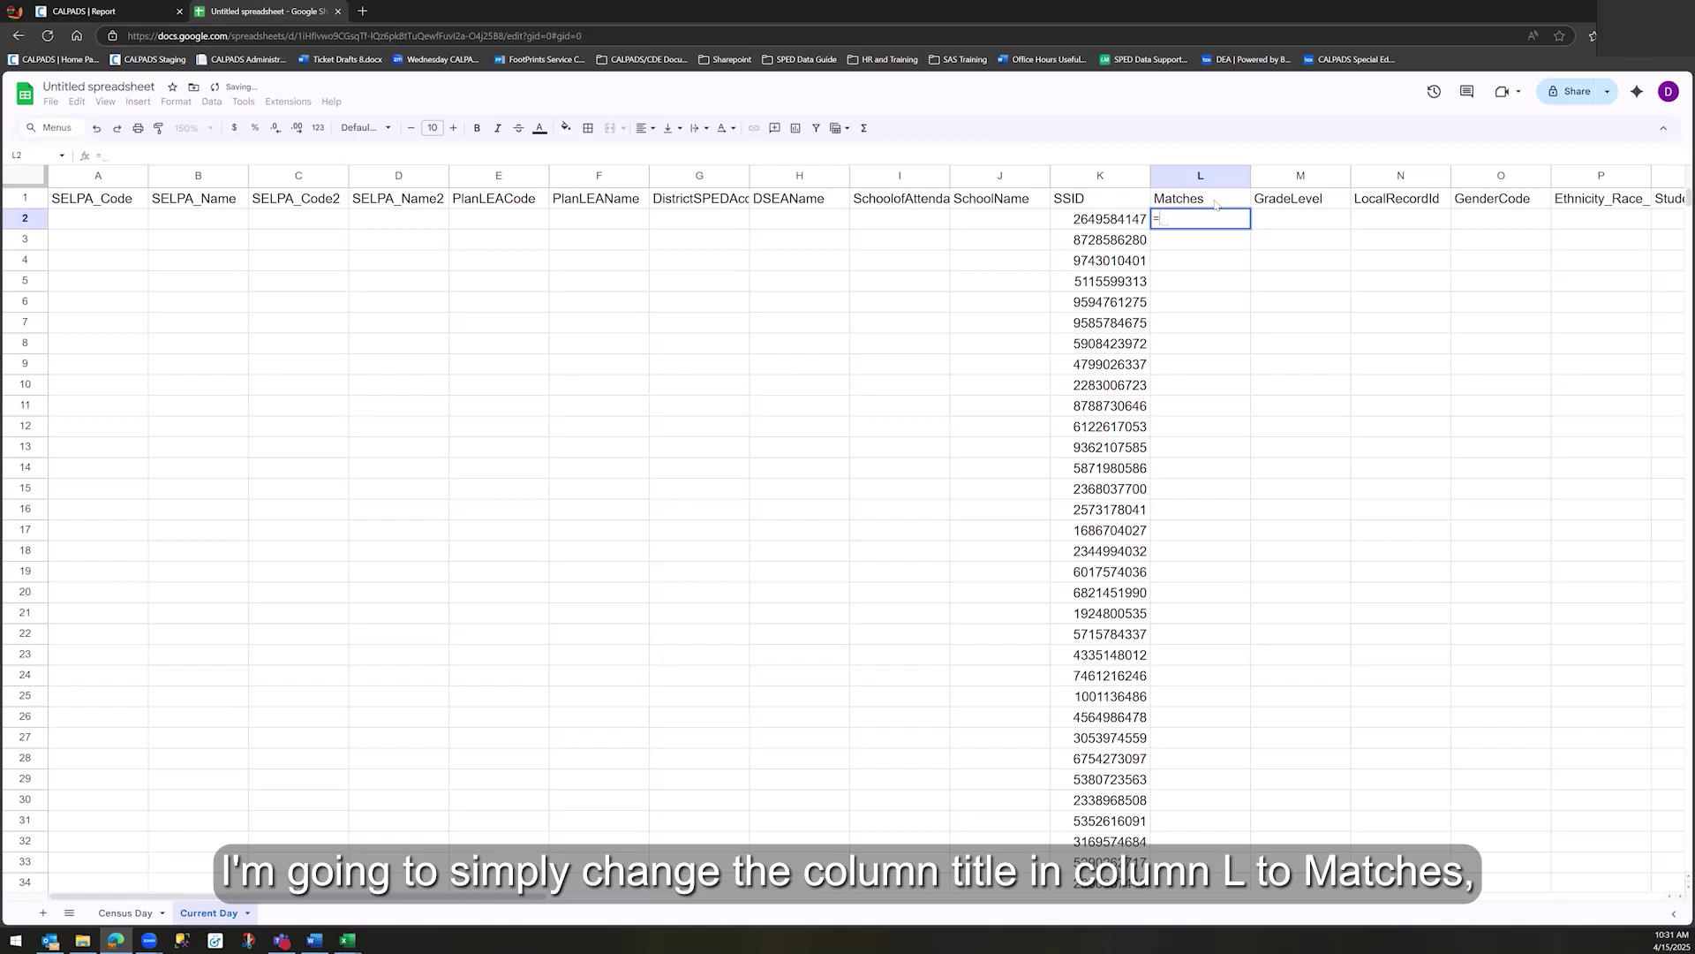
pyautogui.write('MATCH(')
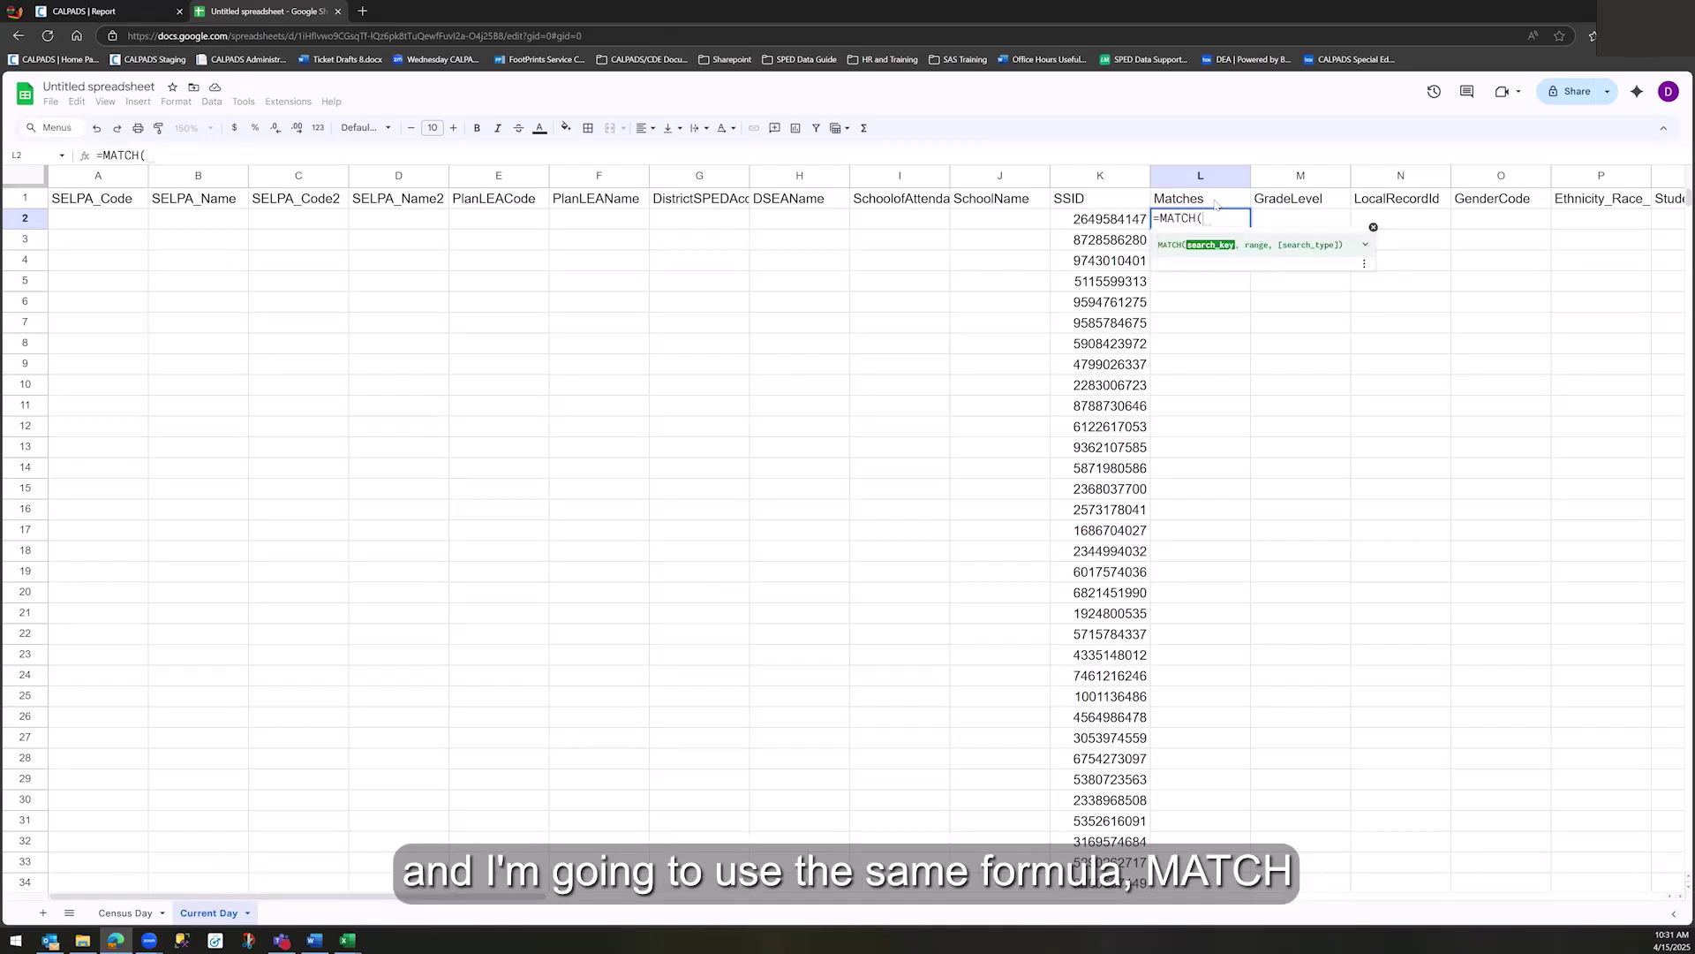
pyautogui.click(1102, 226)
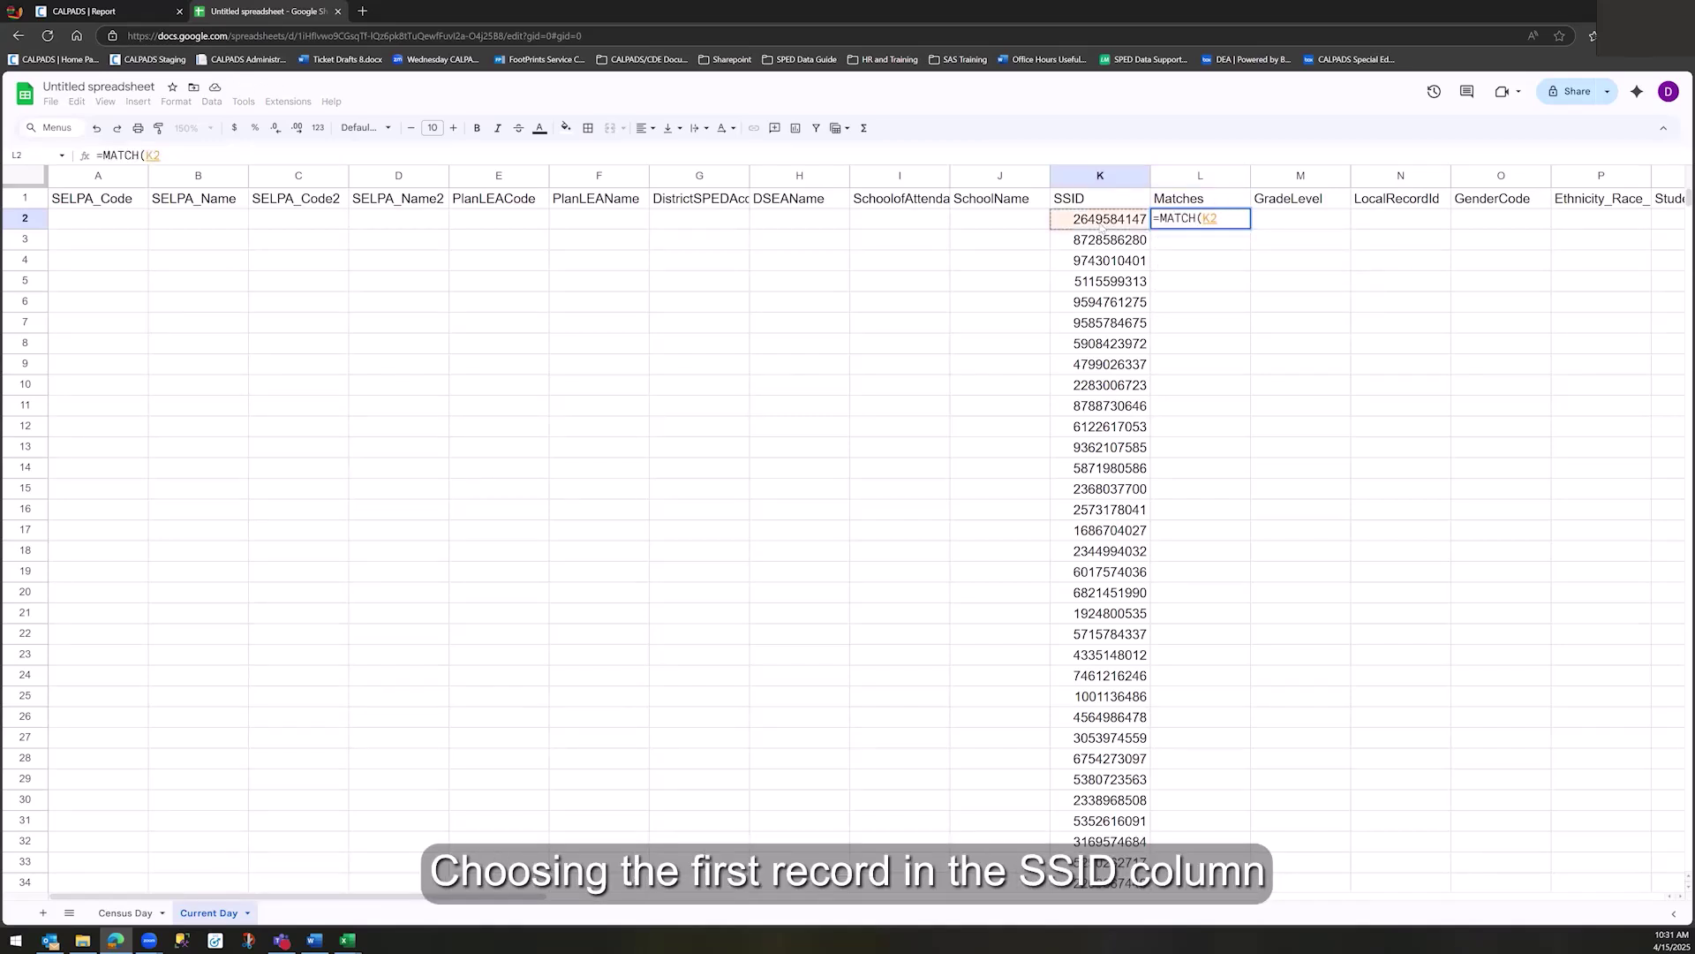
pyautogui.write(',')
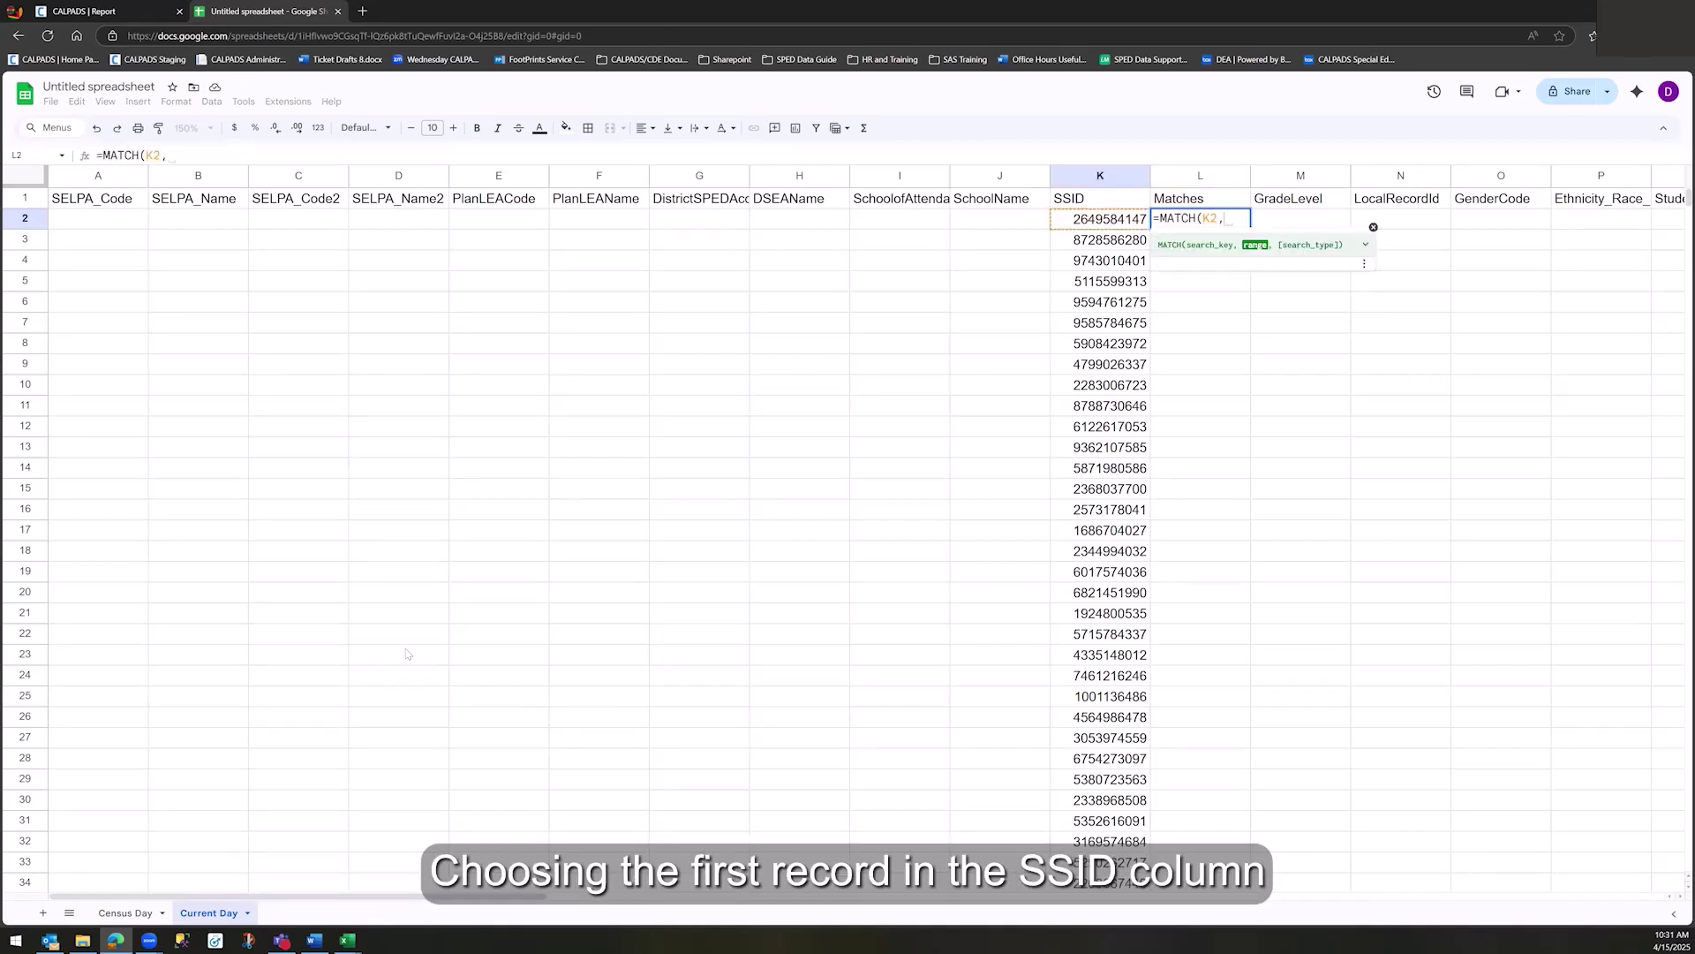
pyautogui.click(131, 912)
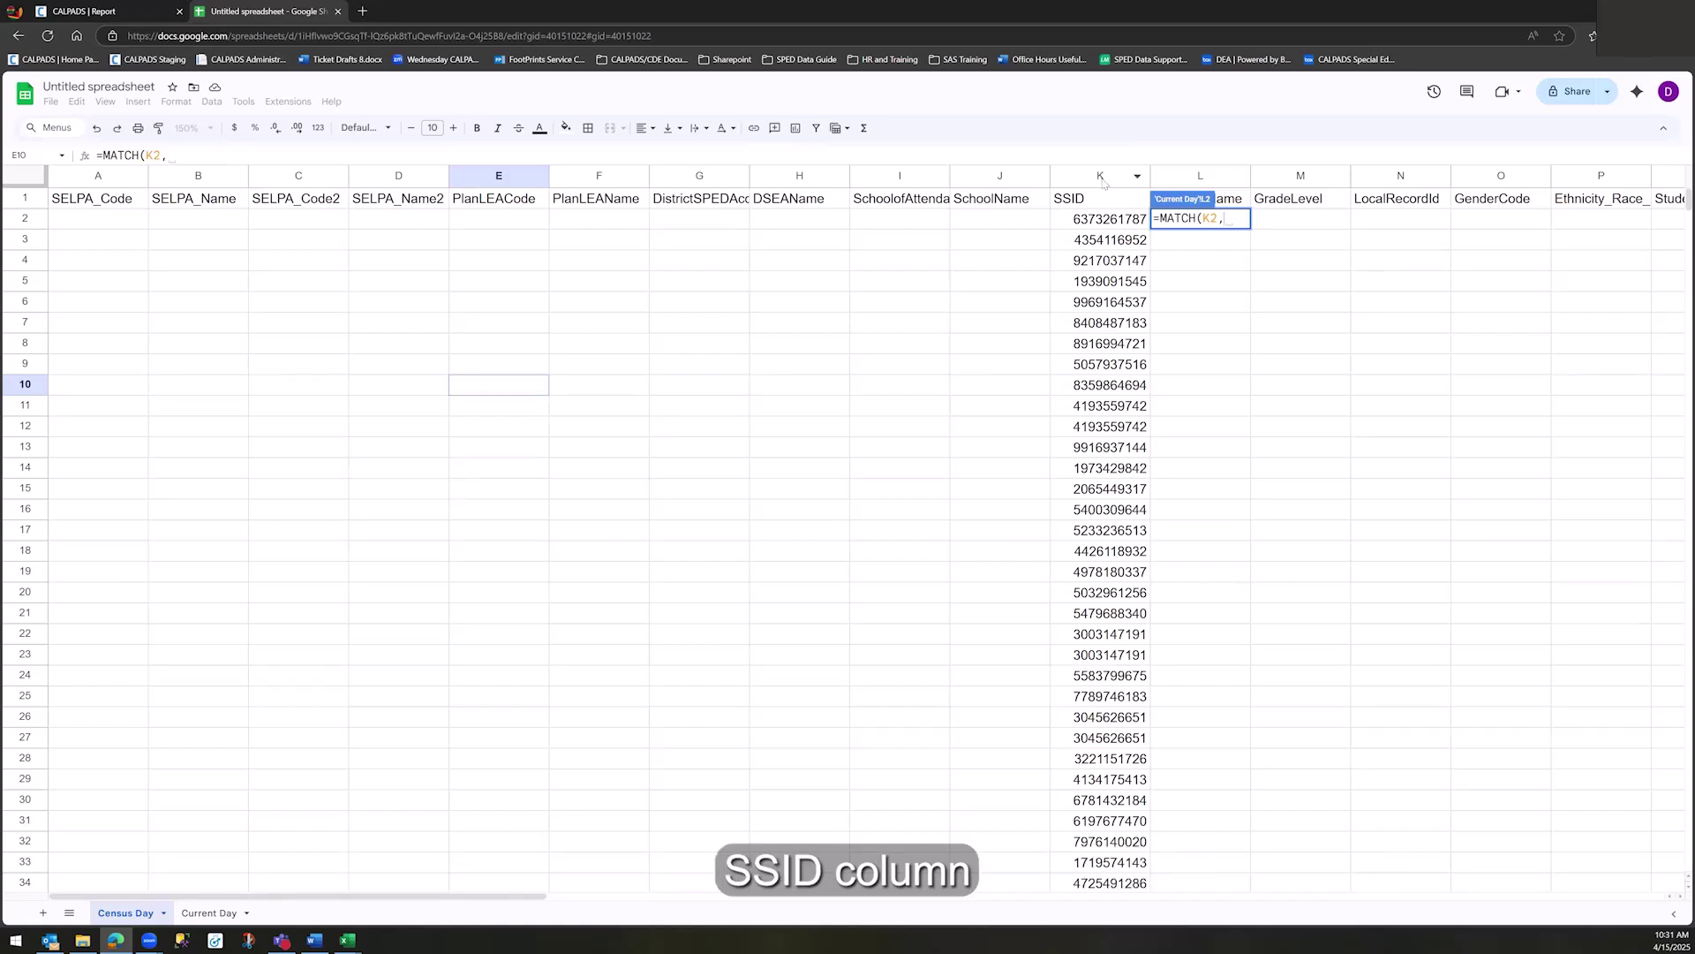
pyautogui.click(1103, 181)
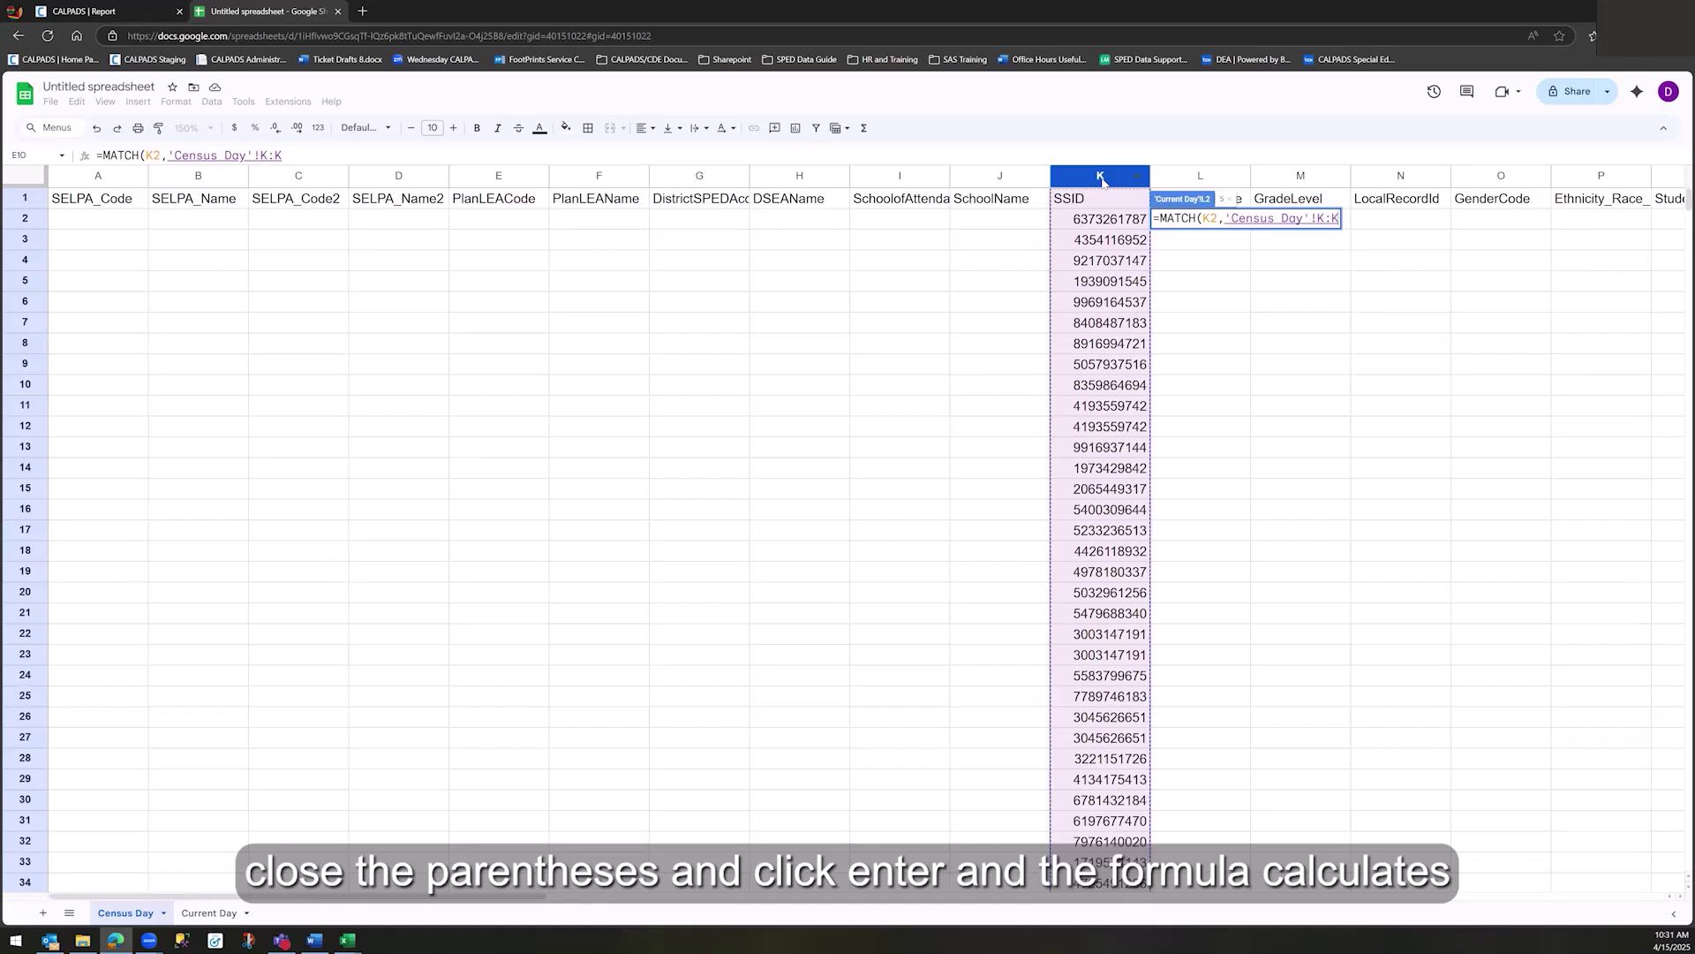
pyautogui.write(',0)')
pyautogui.press('Return')
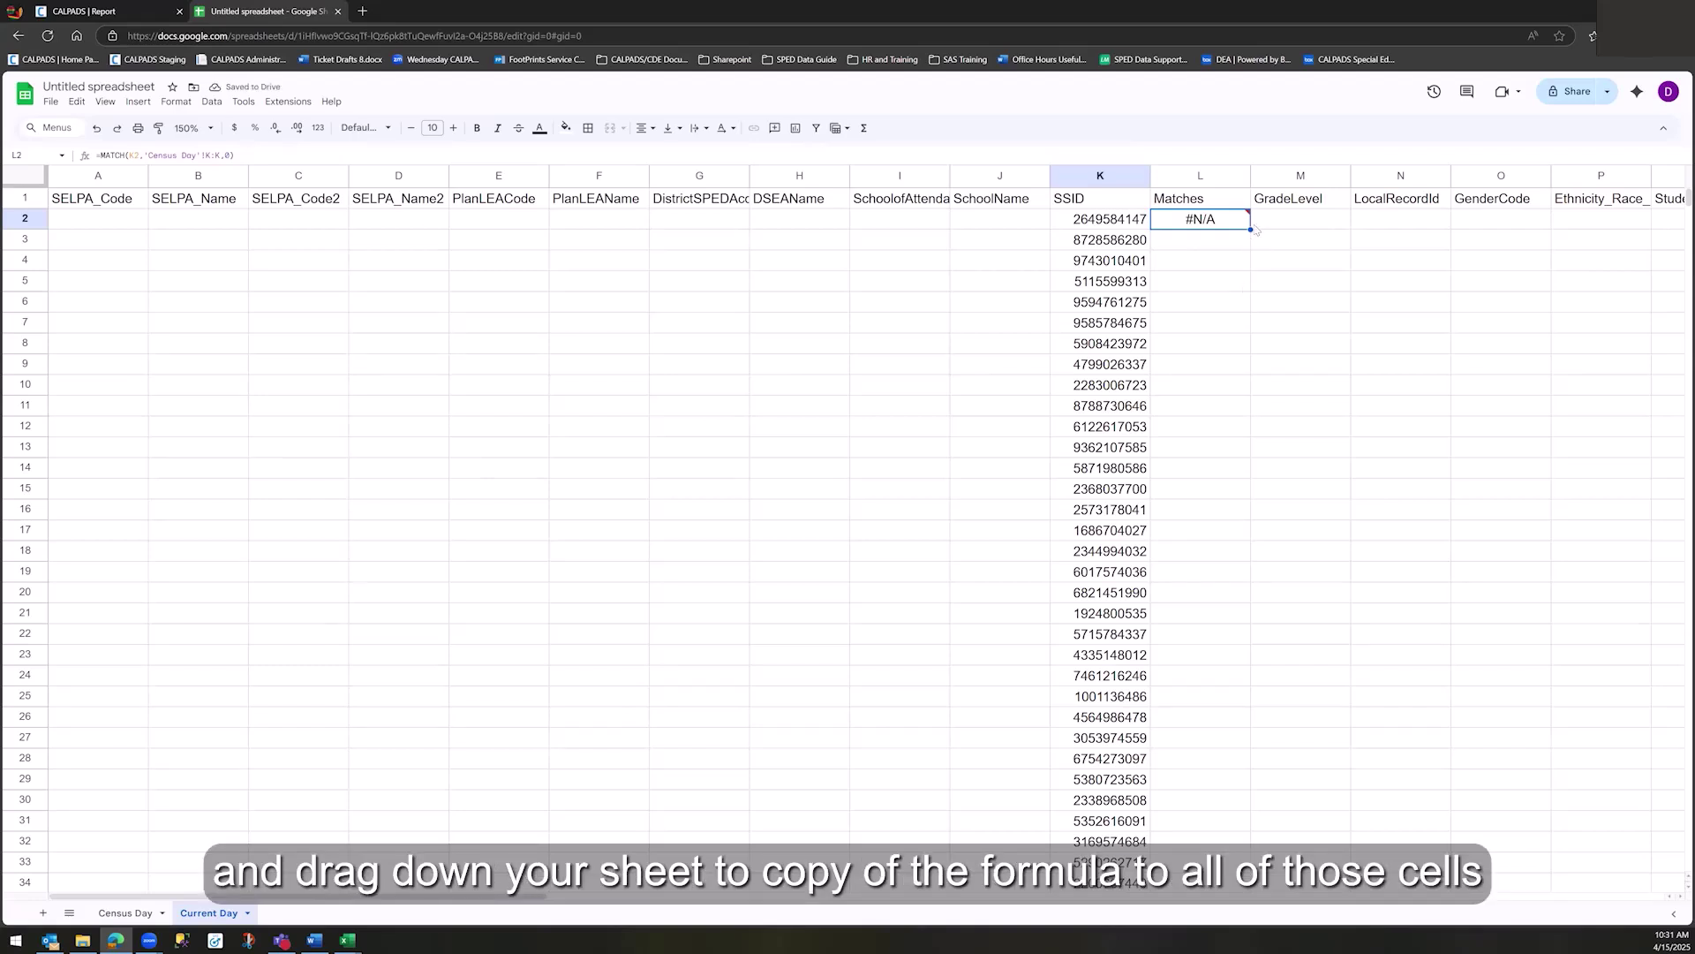
# - Fill the MATCH formula from L2 down the rest of column L
pyautogui.moveTo(1251, 230); pyautogui.dragTo(1244, 366)
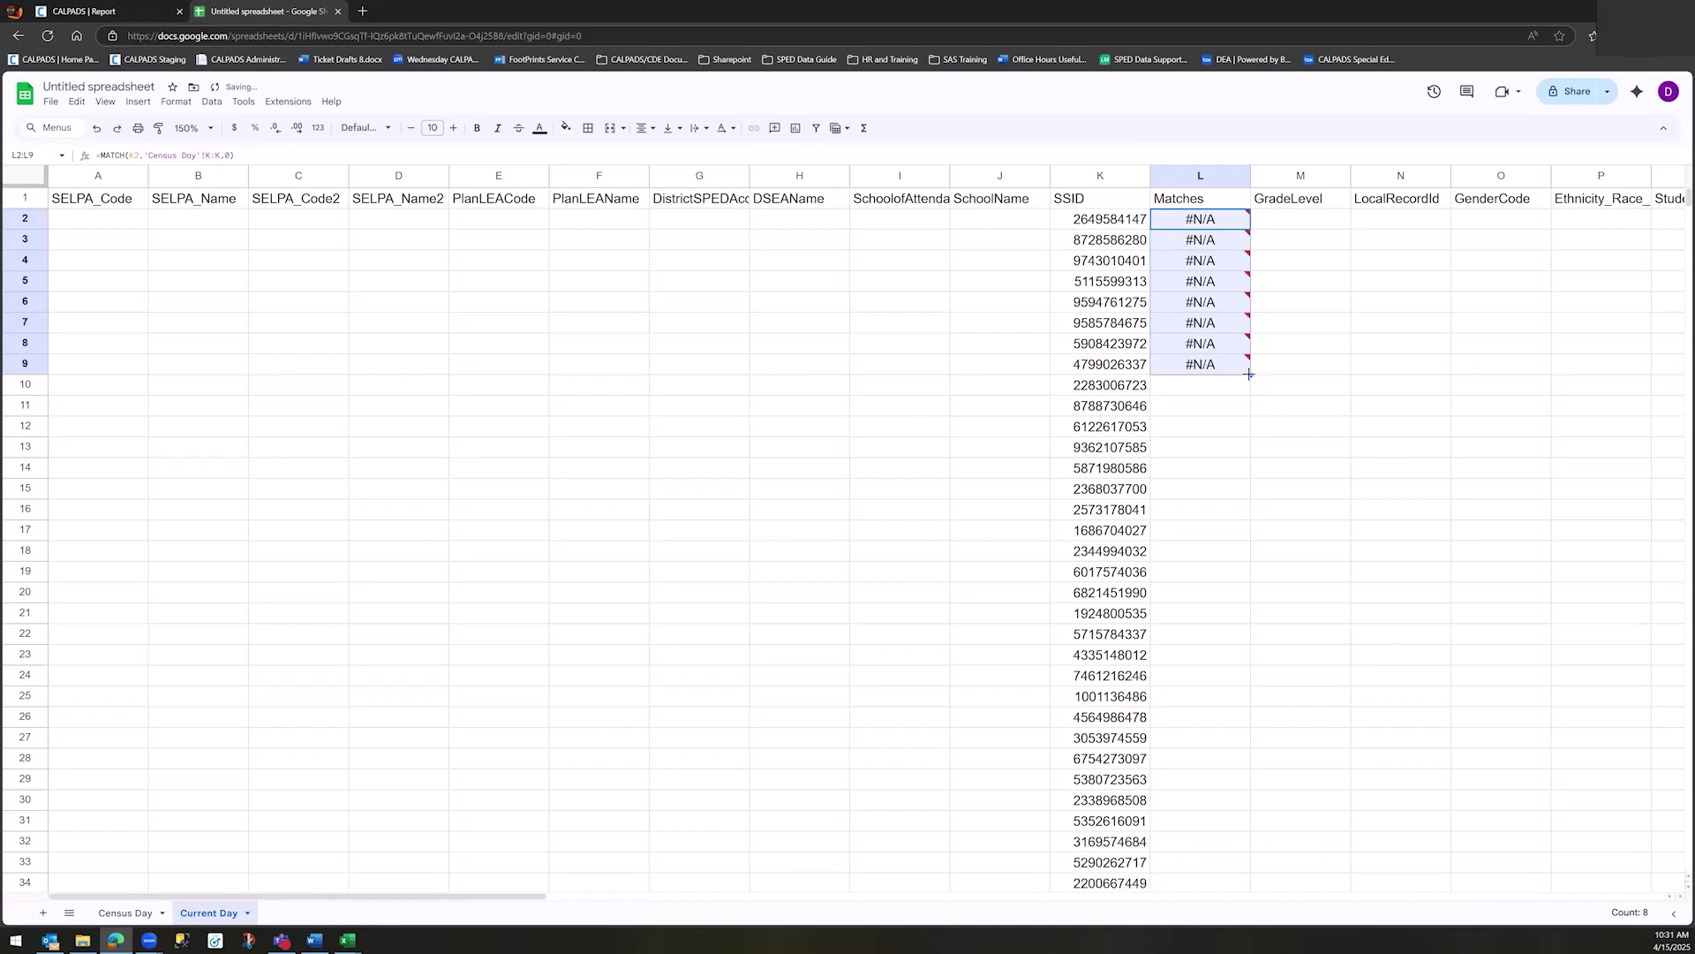
pyautogui.doubleClick(1249, 374)
# - Create a filter across the Current Day sheet's header row
pyautogui.click(1183, 197)
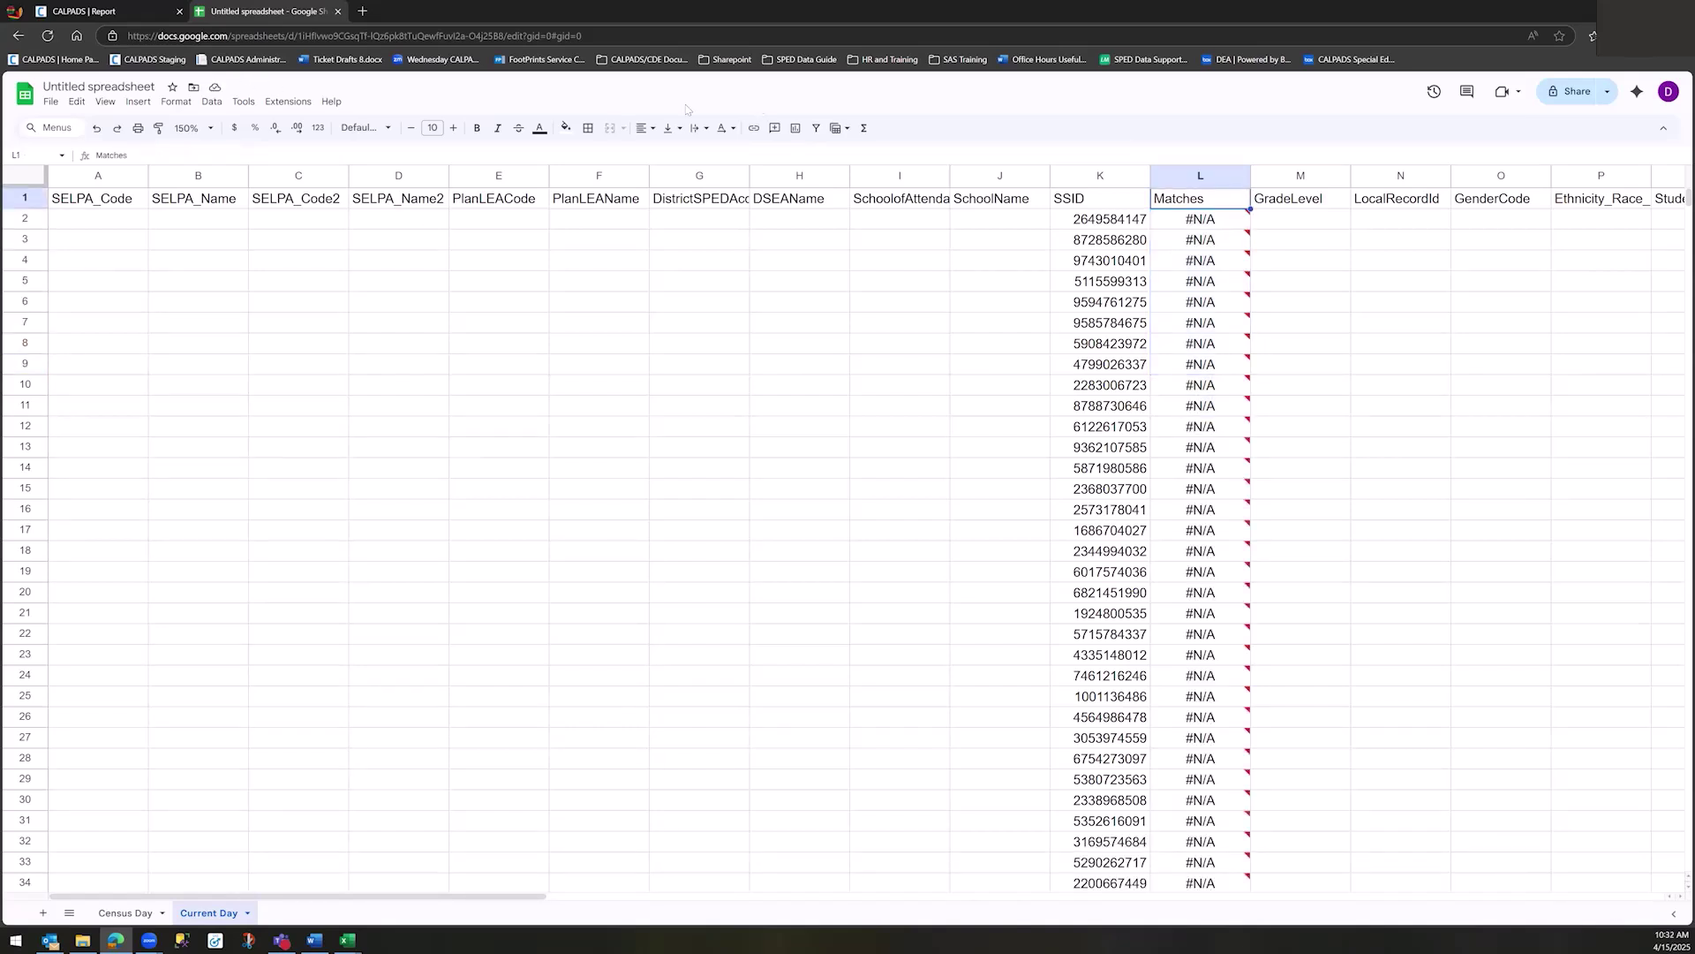
pyautogui.click(817, 130)
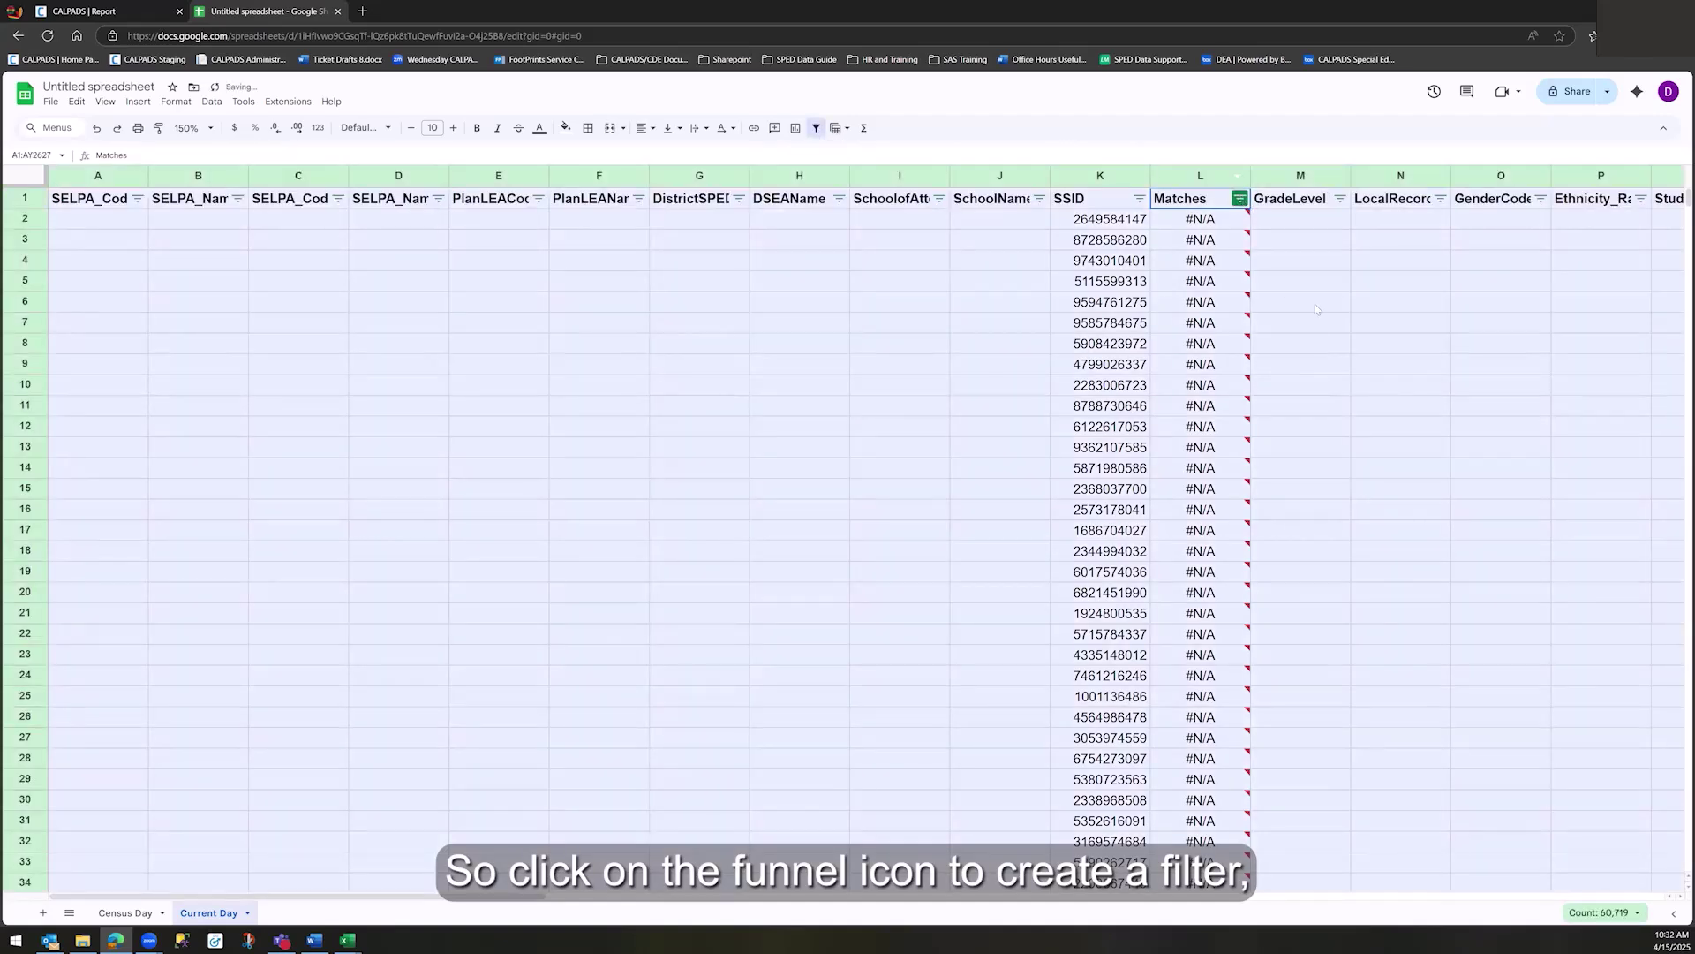
pyautogui.click(1226, 239)
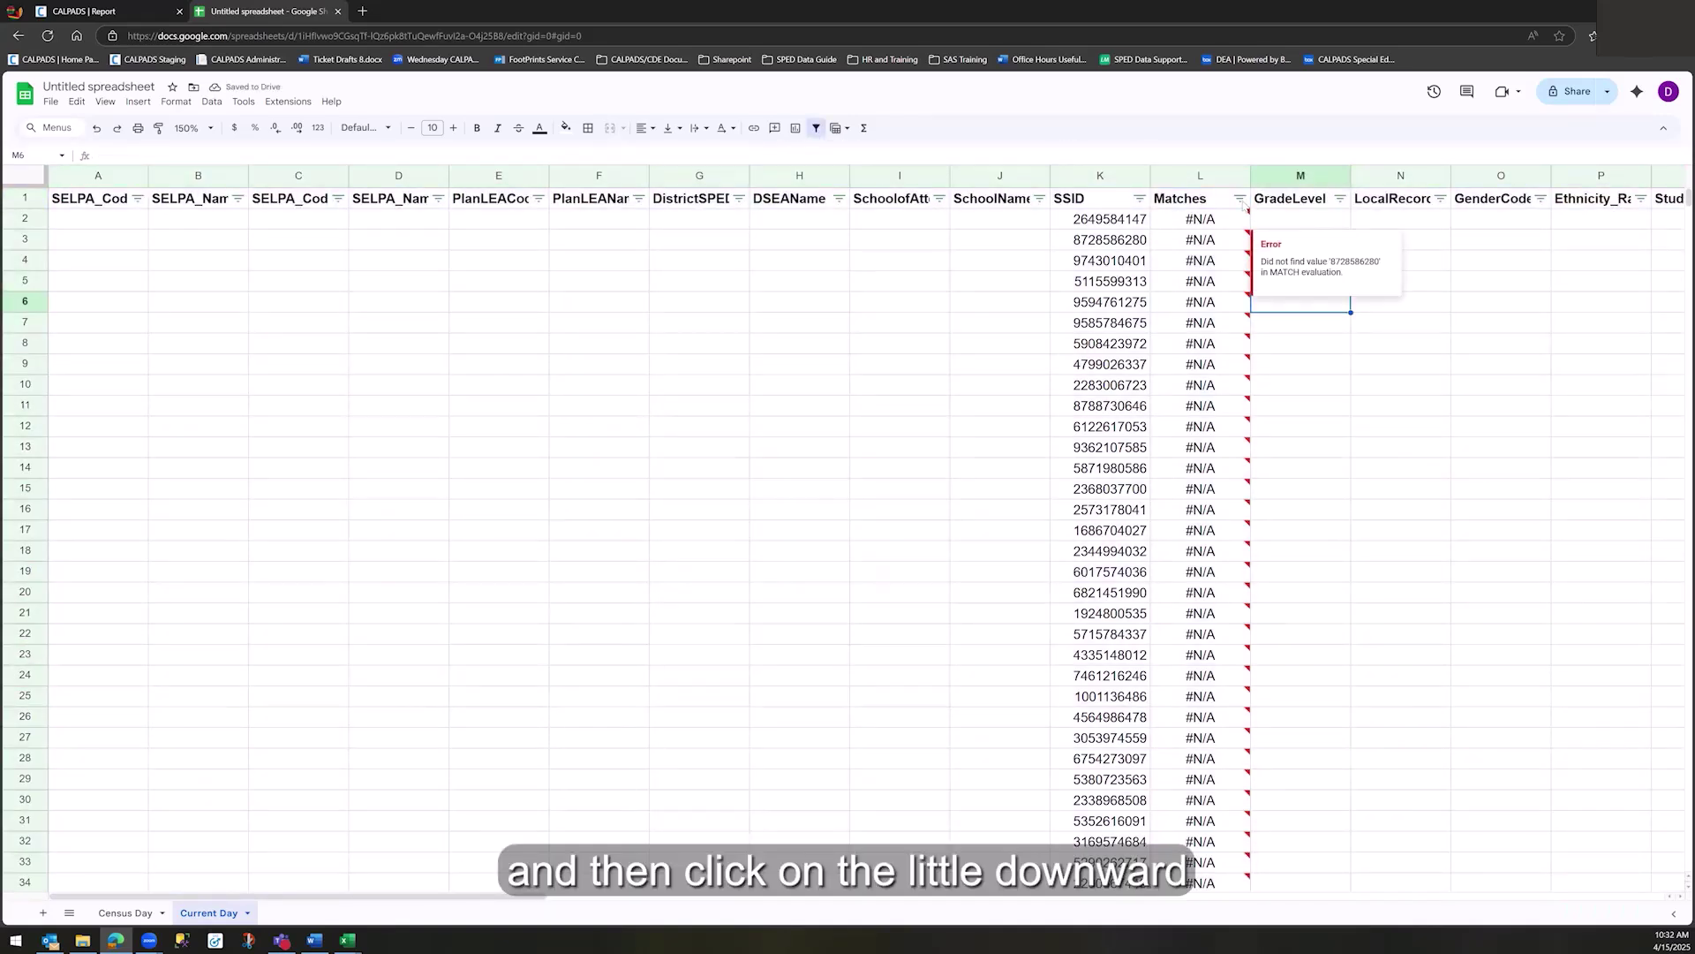
# - Deselect #N/A in the value filter of the Current Day sheet's Matches column
pyautogui.click(1240, 197)
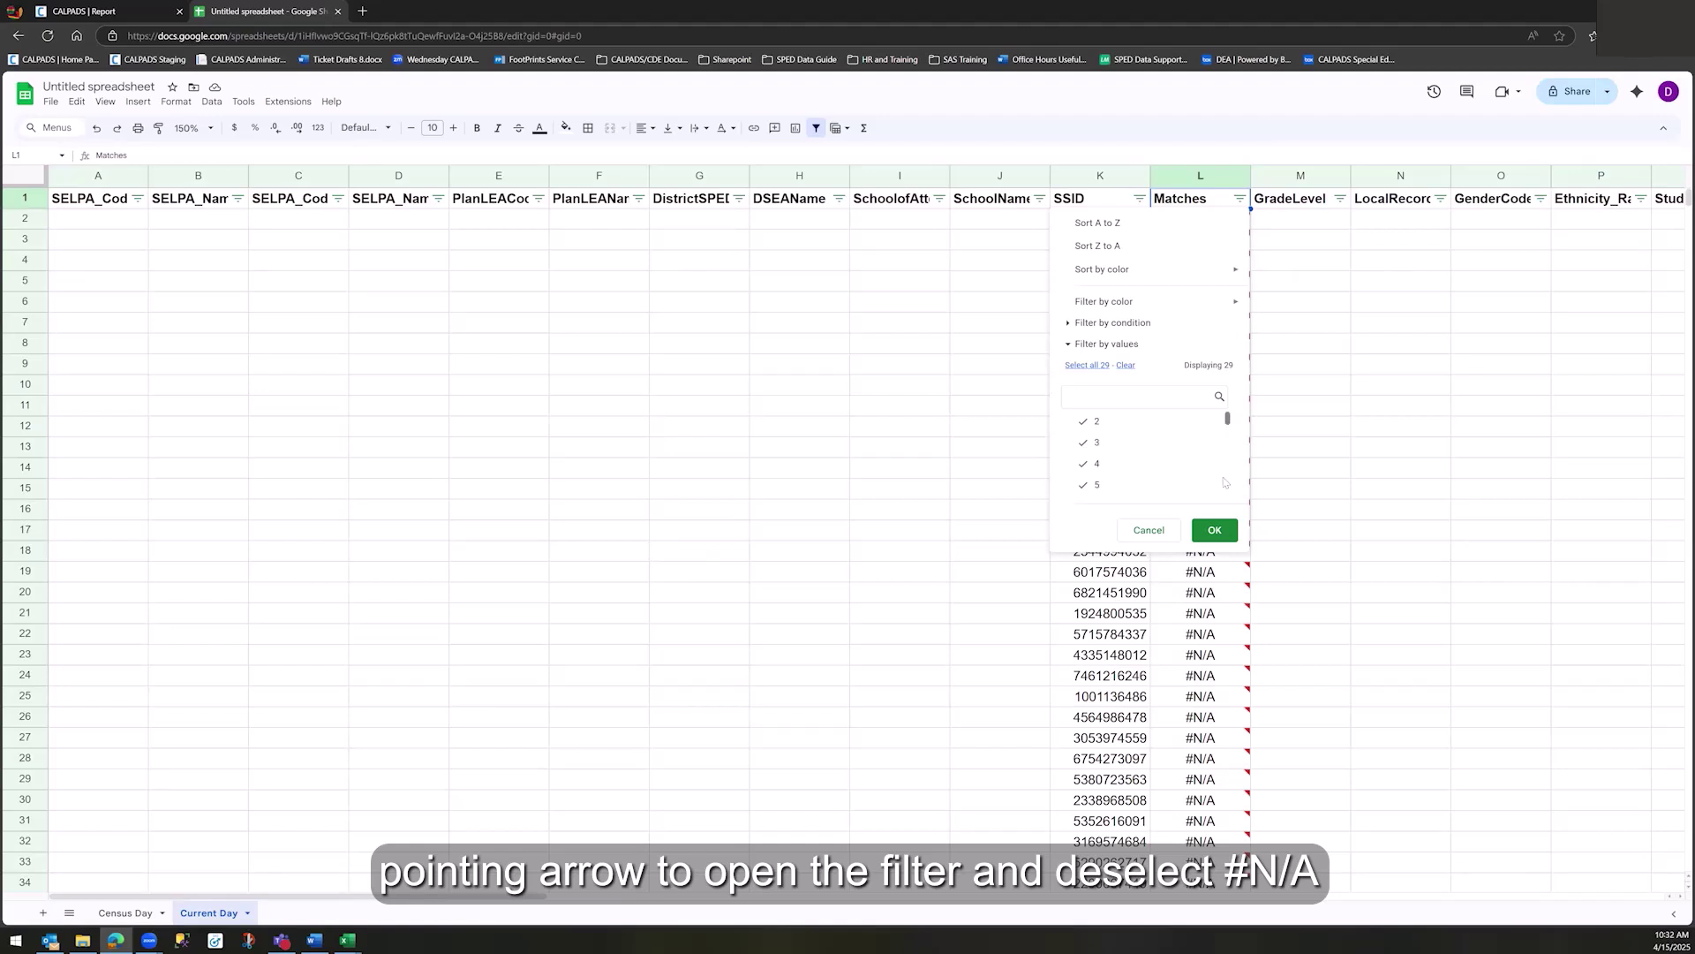
pyautogui.scroll(-6, 1222, 451)
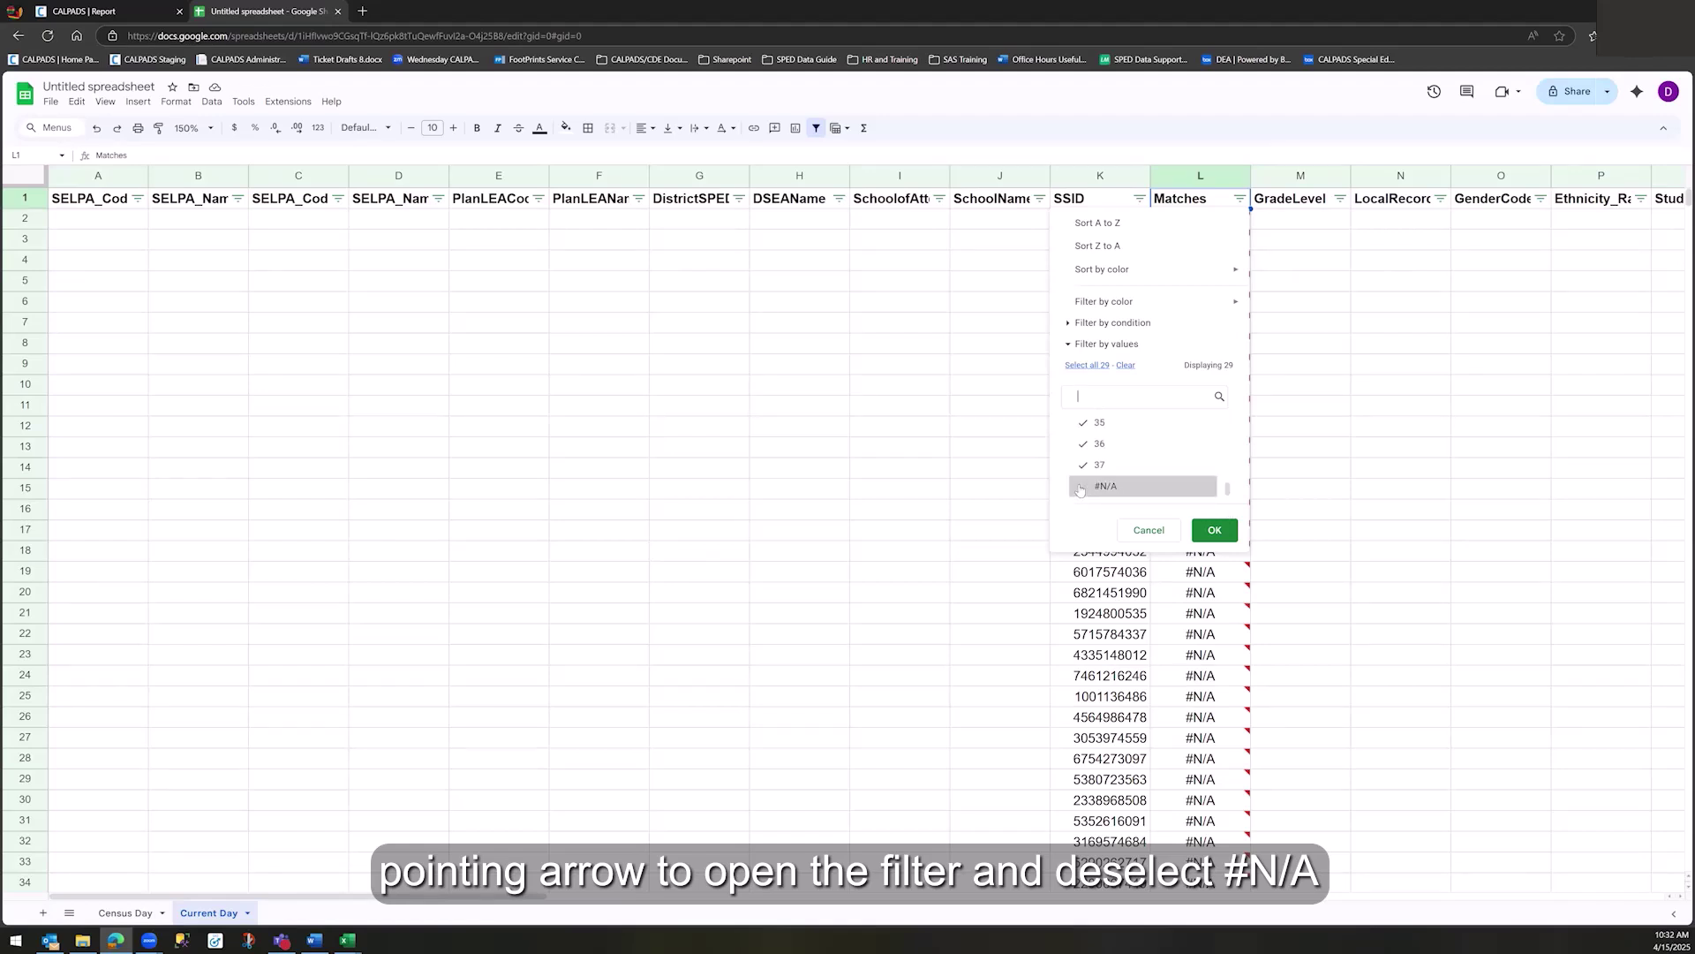
pyautogui.click(1079, 488)
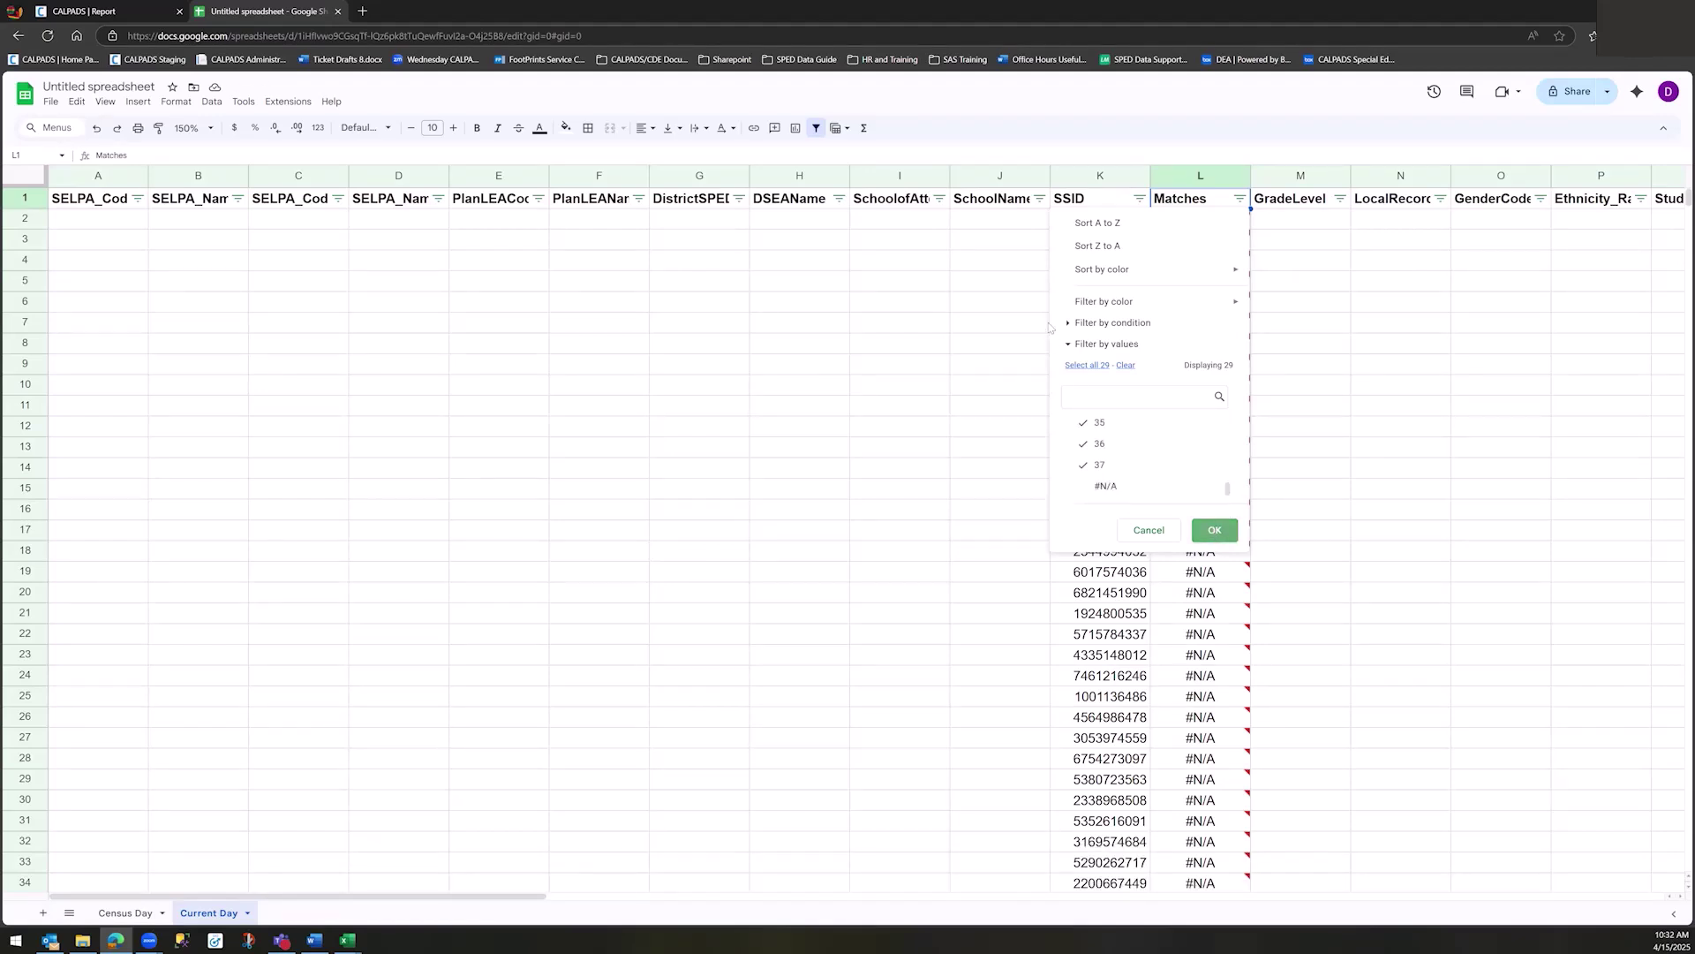
# - Apply the Matches filter with #N/A excluded and fit the MonitoringCategory column's width to its contents
pyautogui.click(1214, 530)
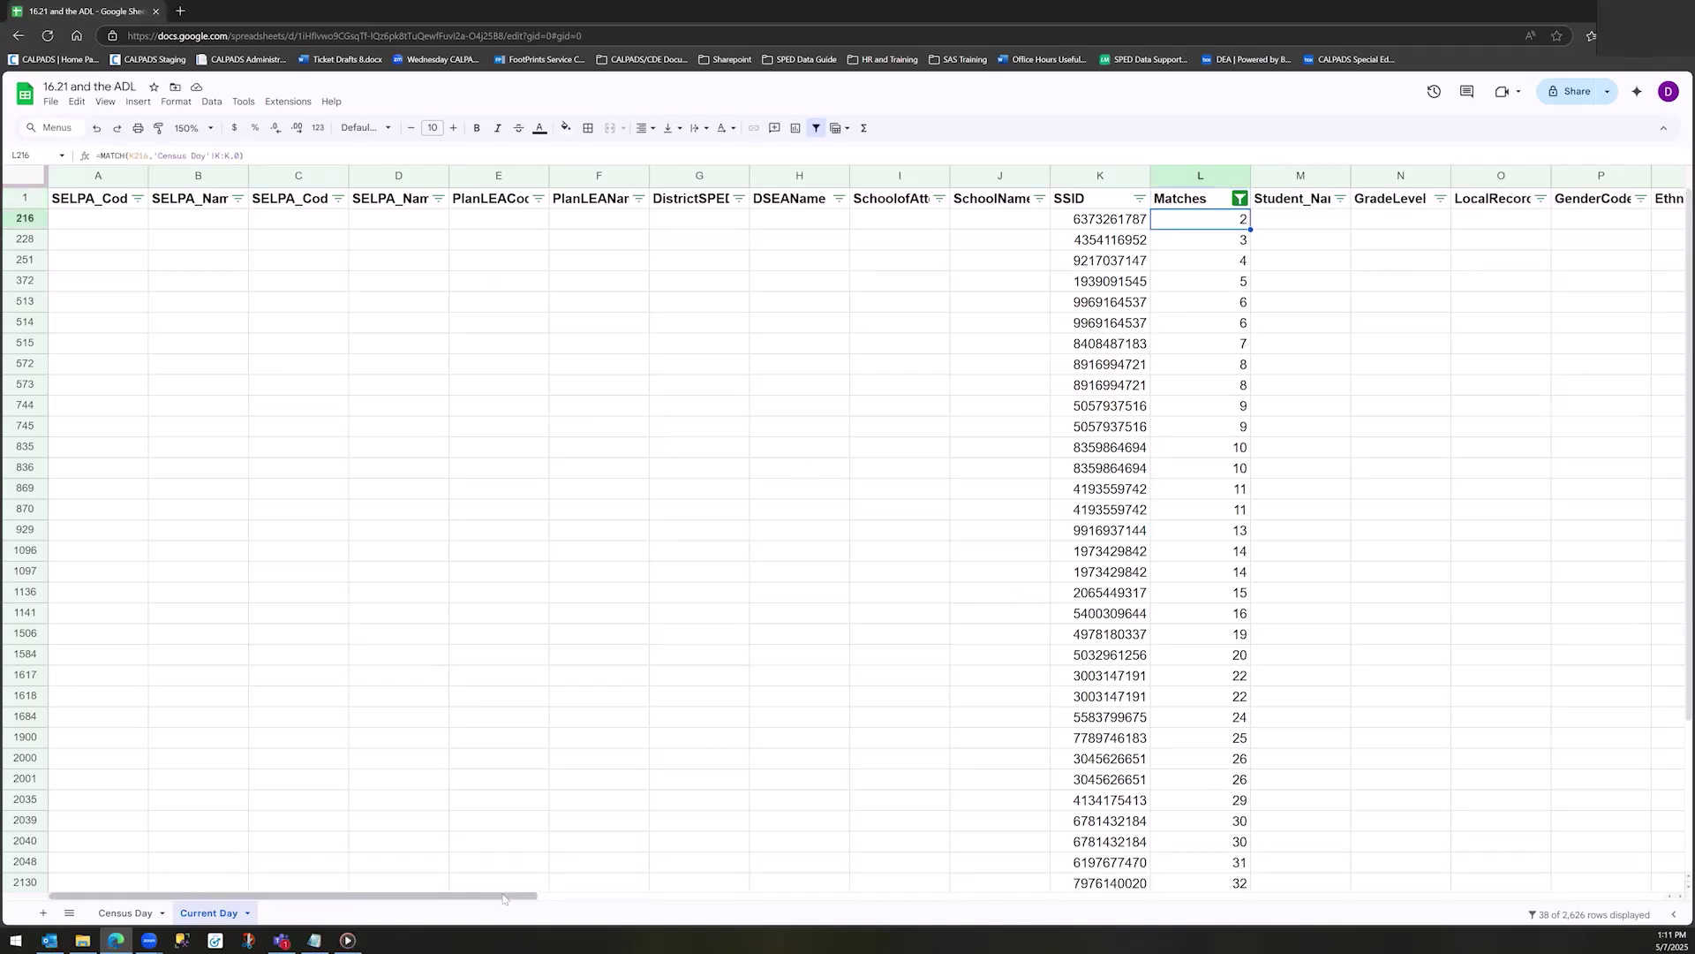
pyautogui.moveTo(584, 910); pyautogui.dragTo(740, 917)
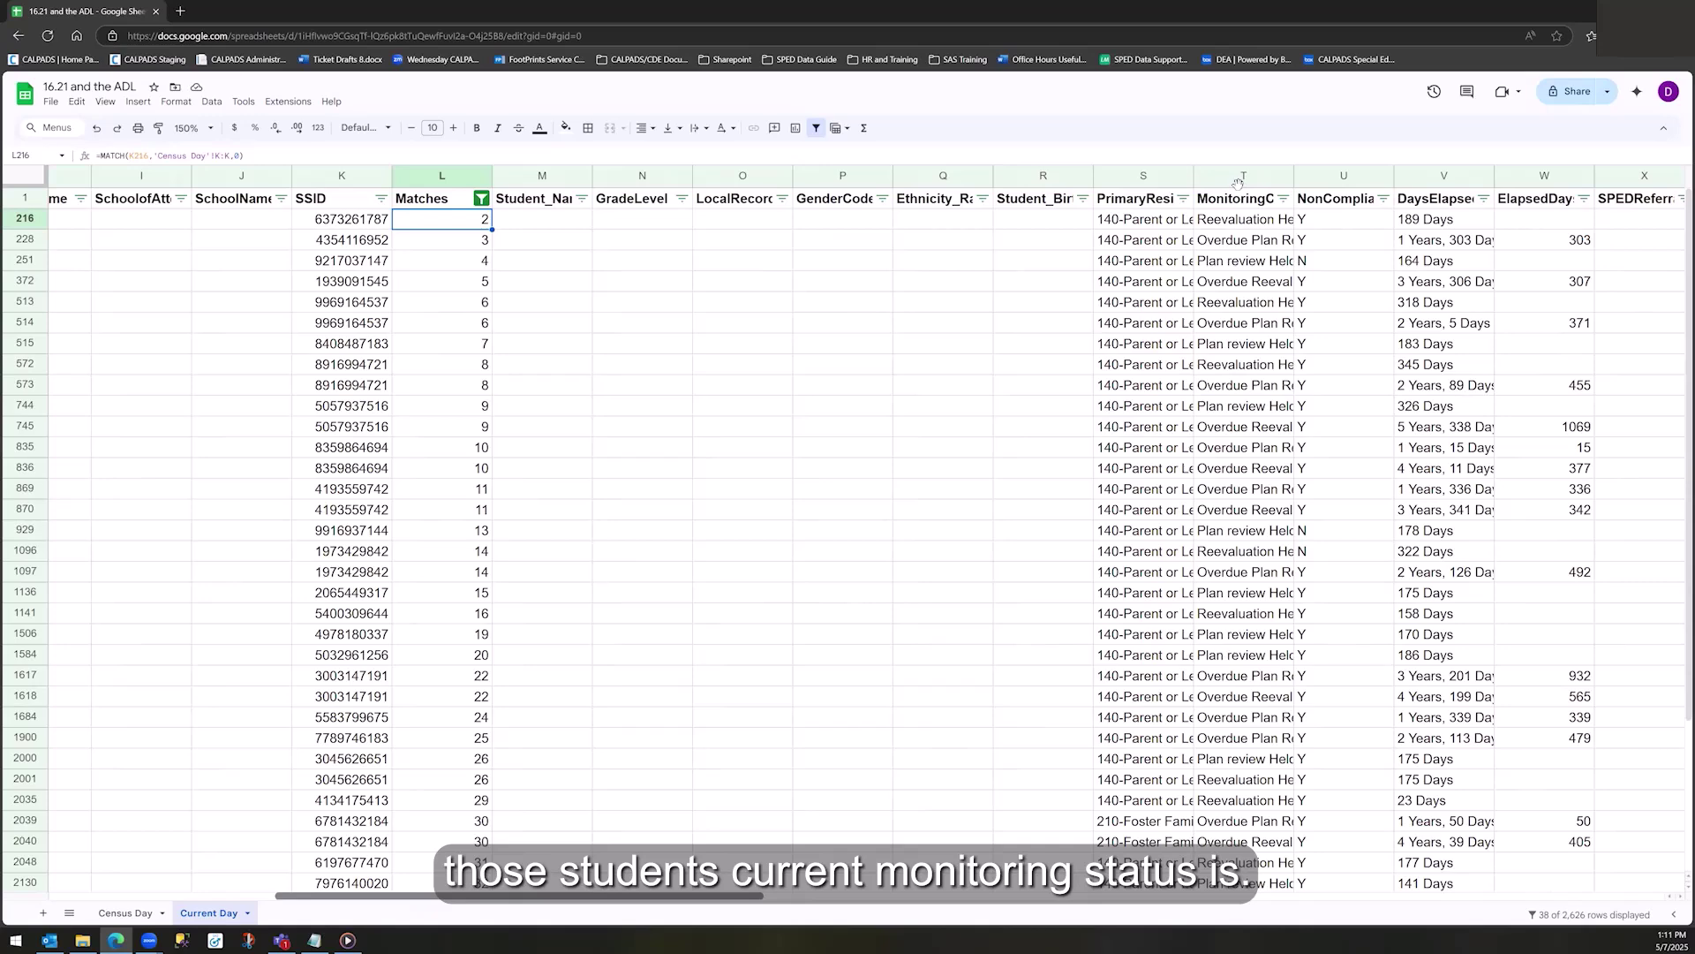
pyautogui.click(1269, 174)
pyautogui.click(1271, 175)
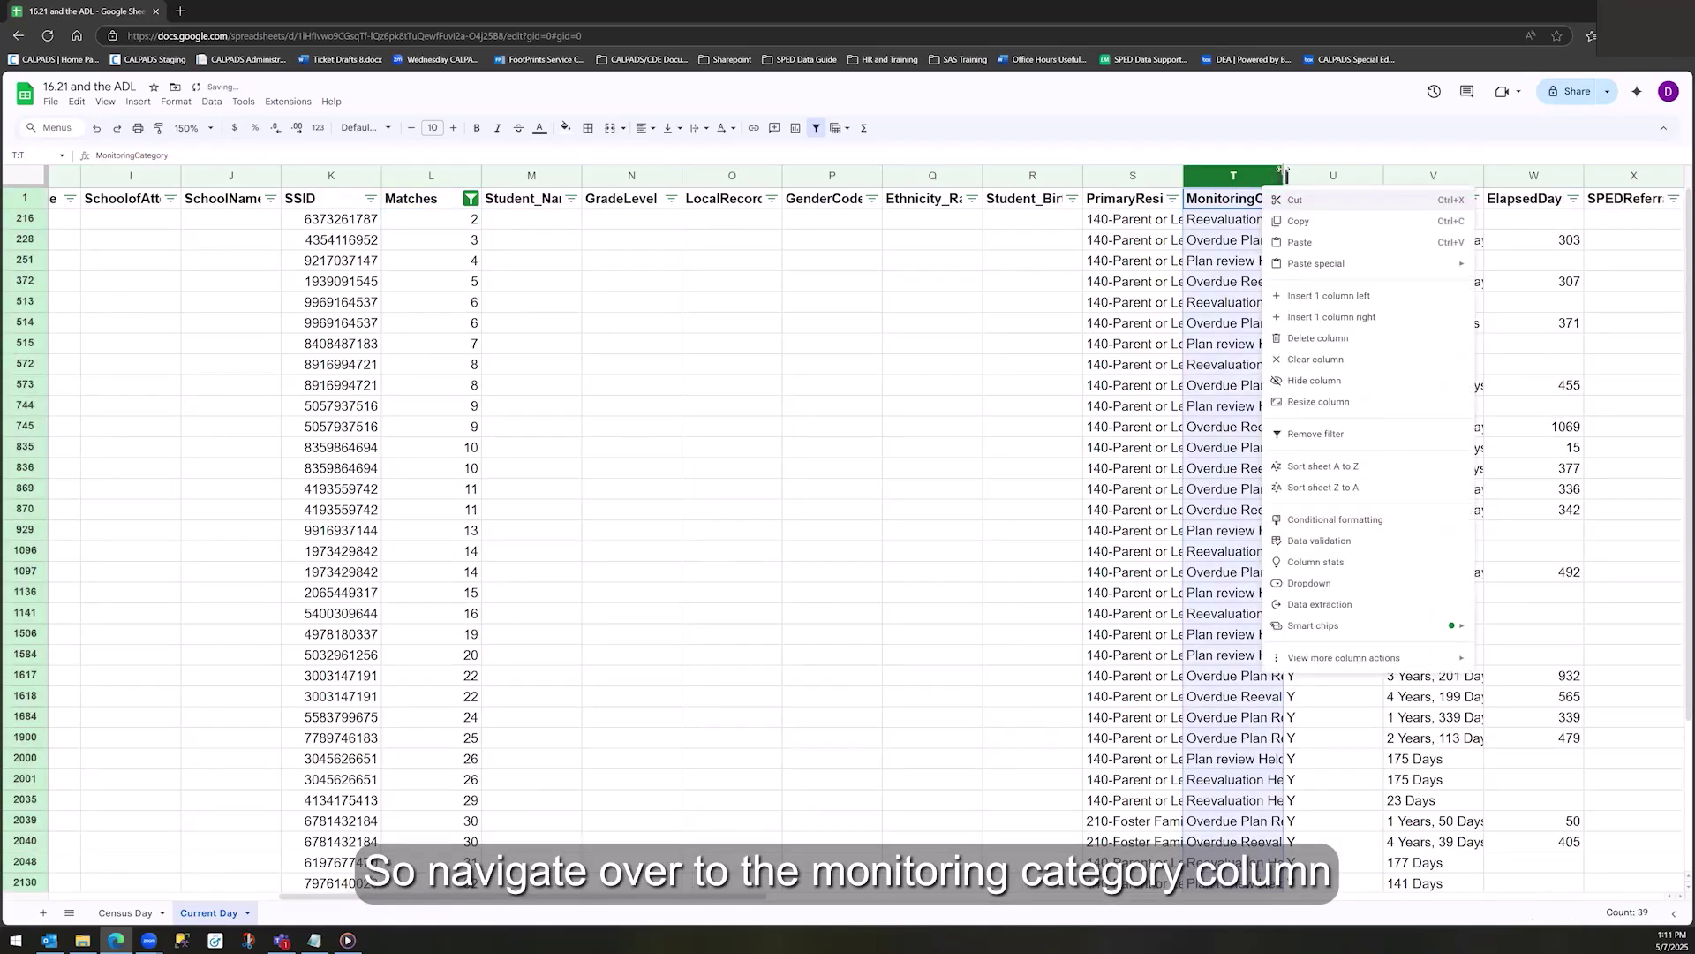
pyautogui.press('Escape')
pyautogui.doubleClick(1283, 171)
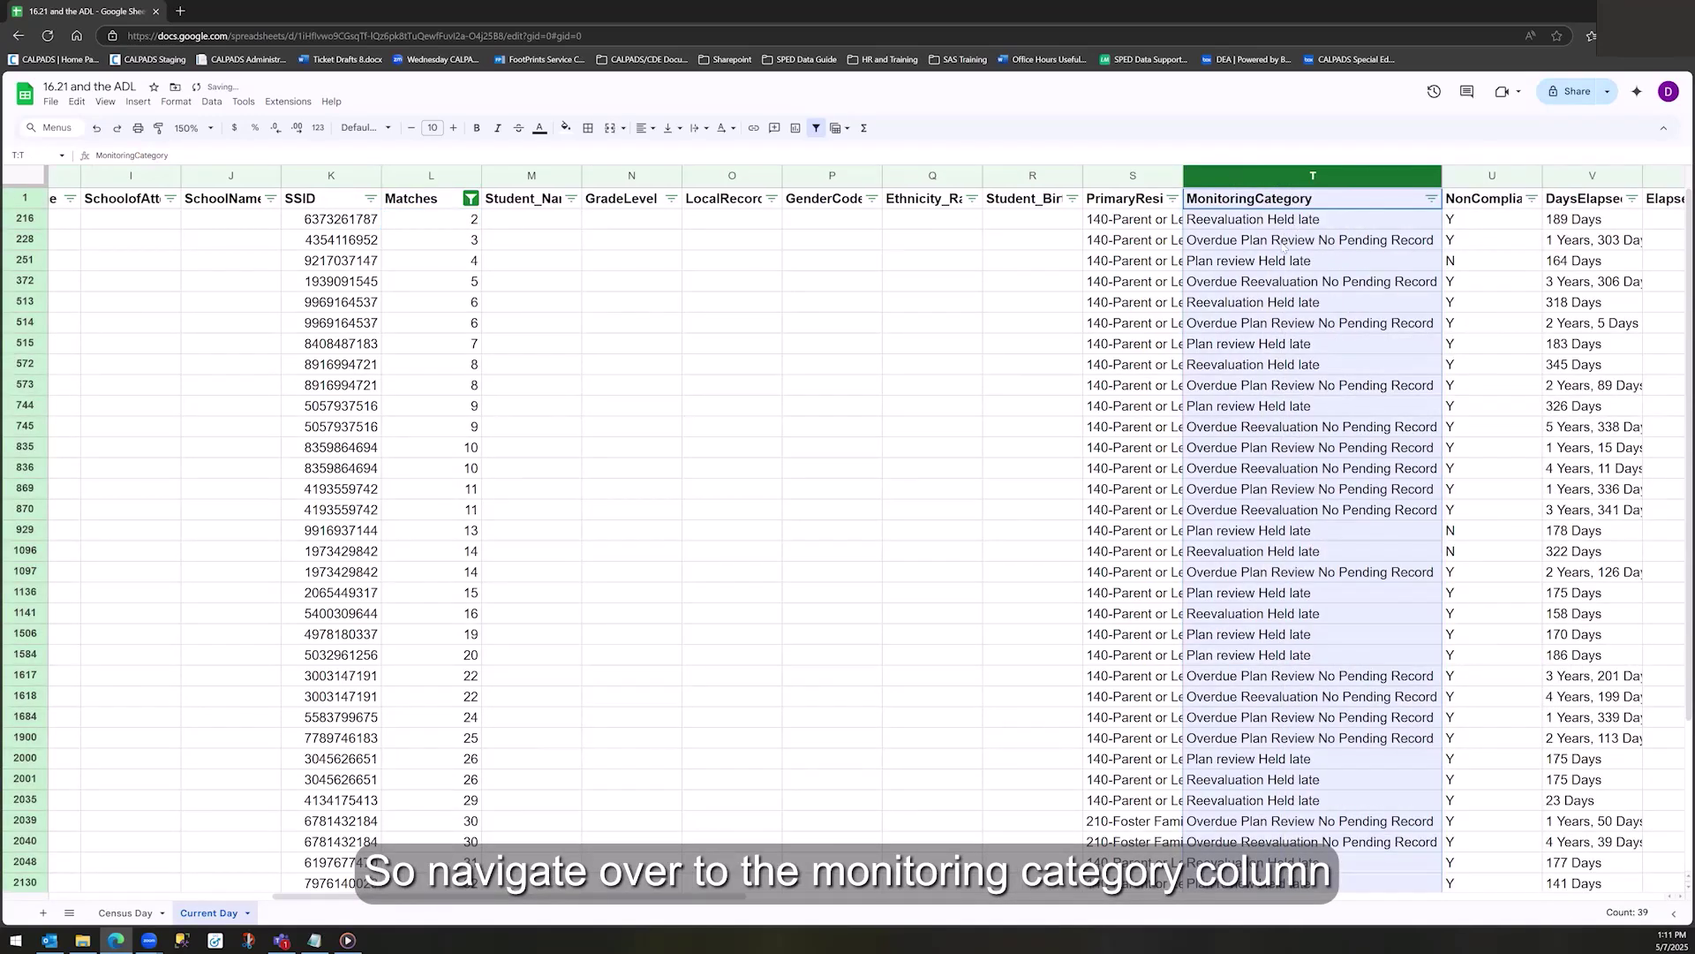
pyautogui.click(1282, 244)
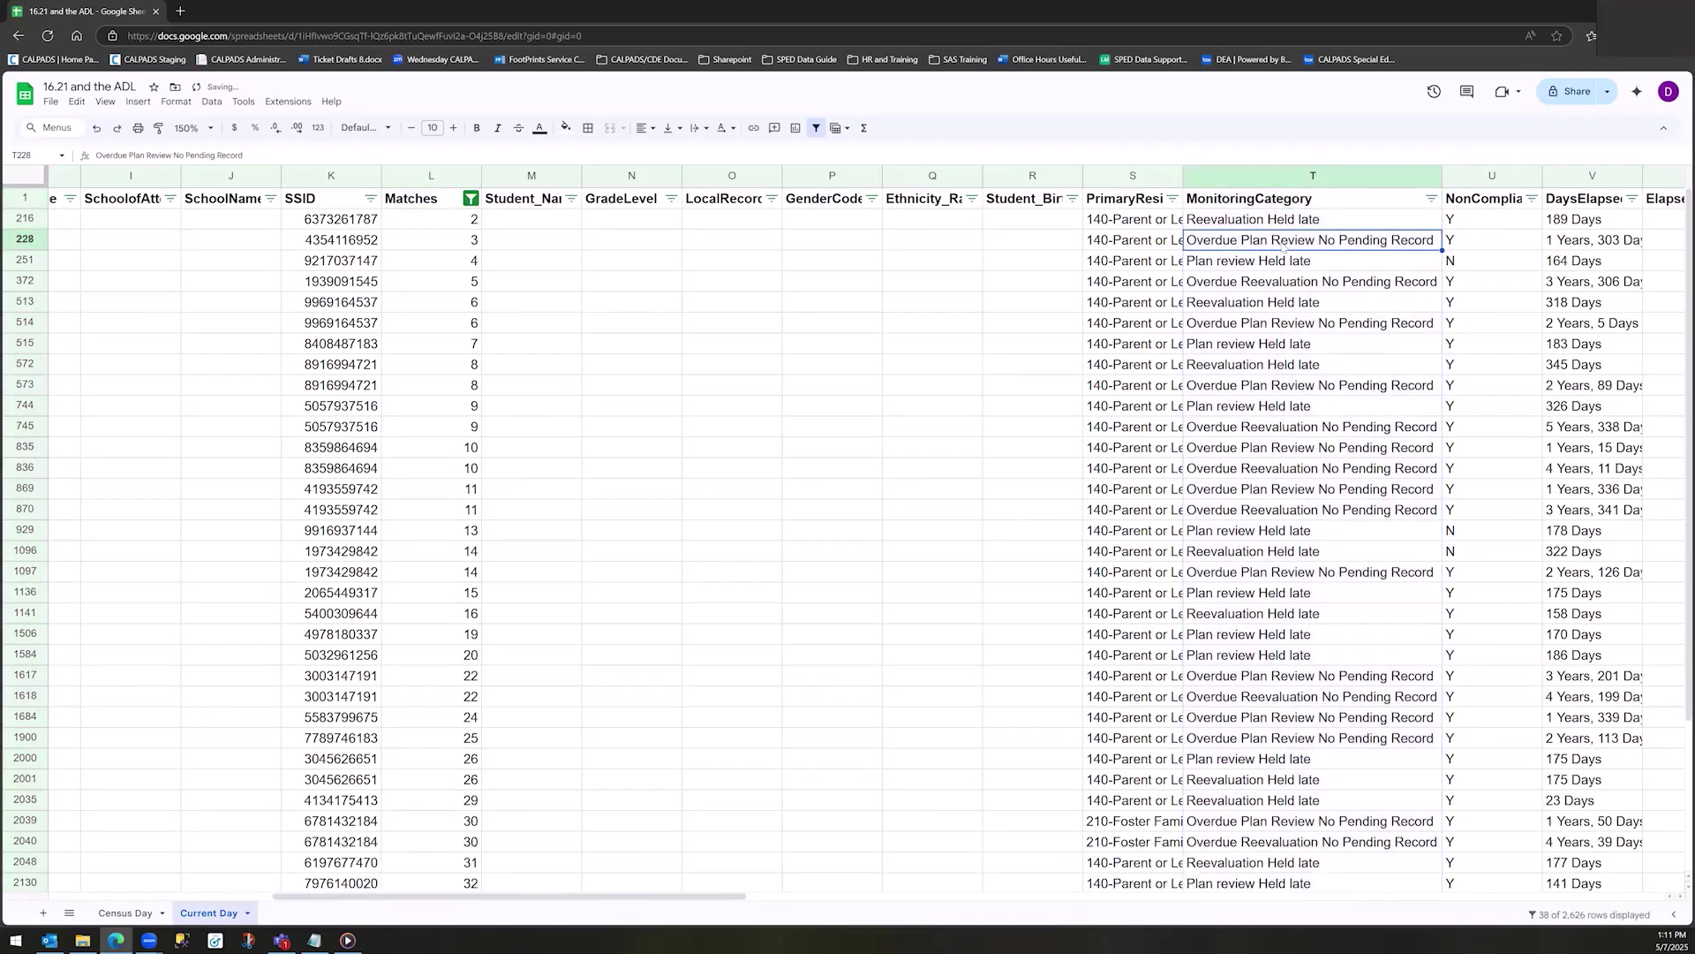
# - Filter MonitoringCategory to exclude Plan review Held late and Reevaluation Held late, and select all the remaining student SSIDs
pyautogui.click(1432, 198)
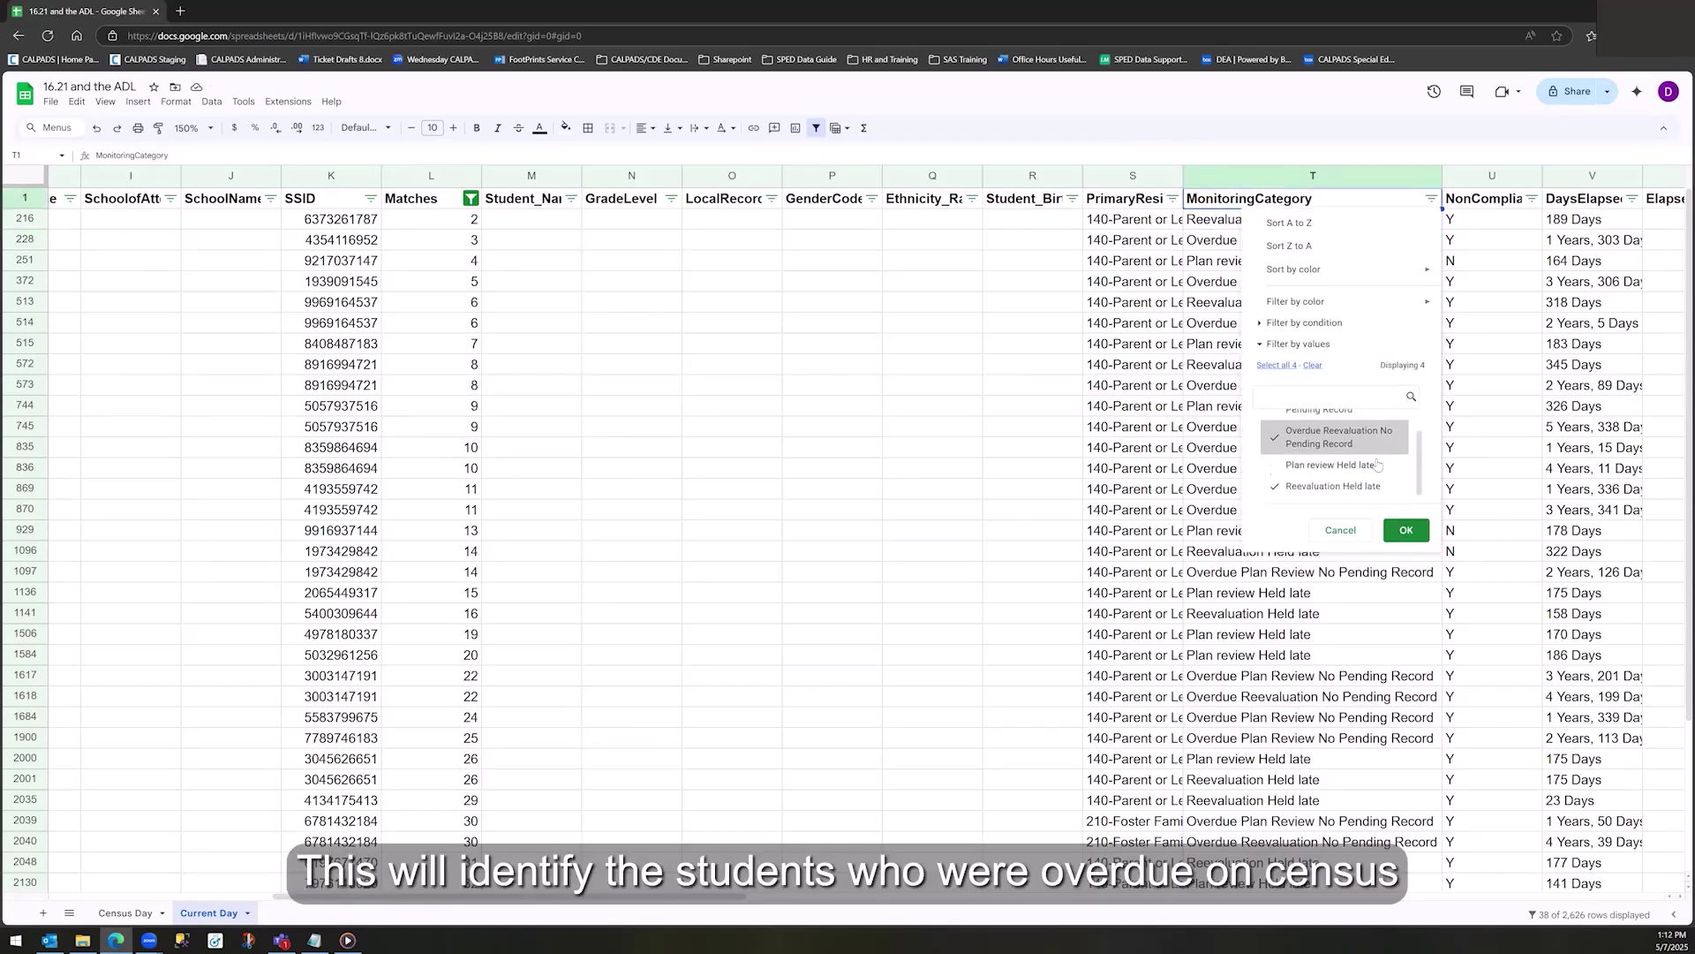
pyautogui.click(1346, 489)
pyautogui.scroll(-1, 1347, 492)
pyautogui.click(1346, 489)
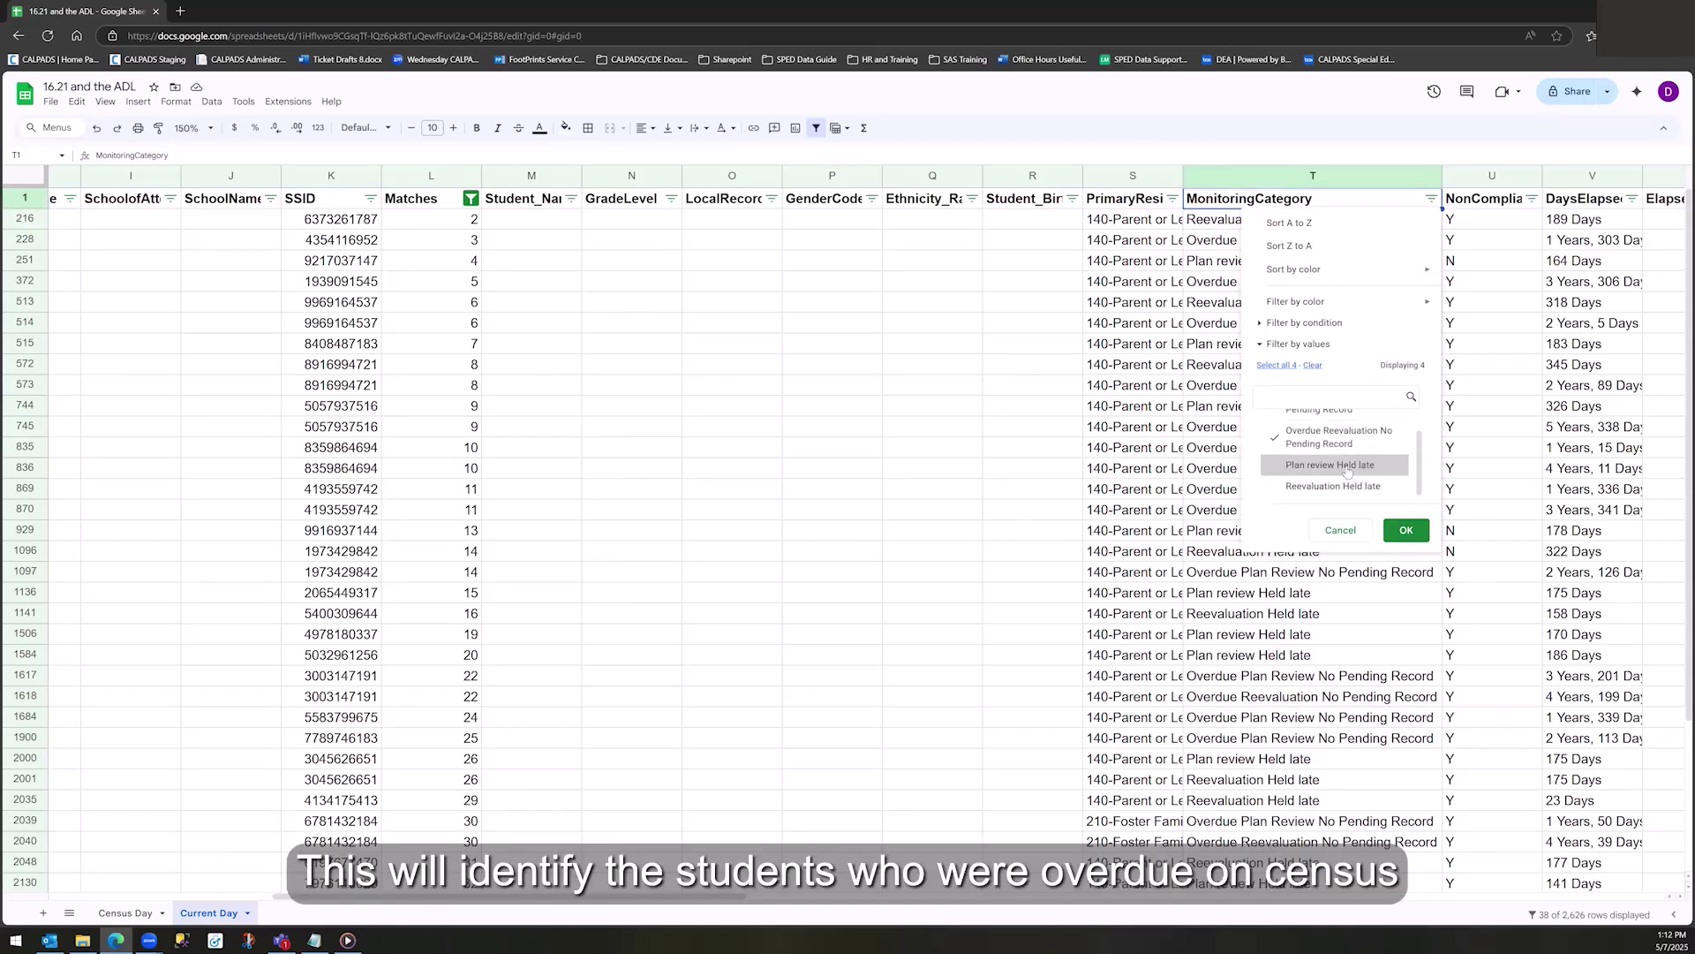
pyautogui.click(1406, 531)
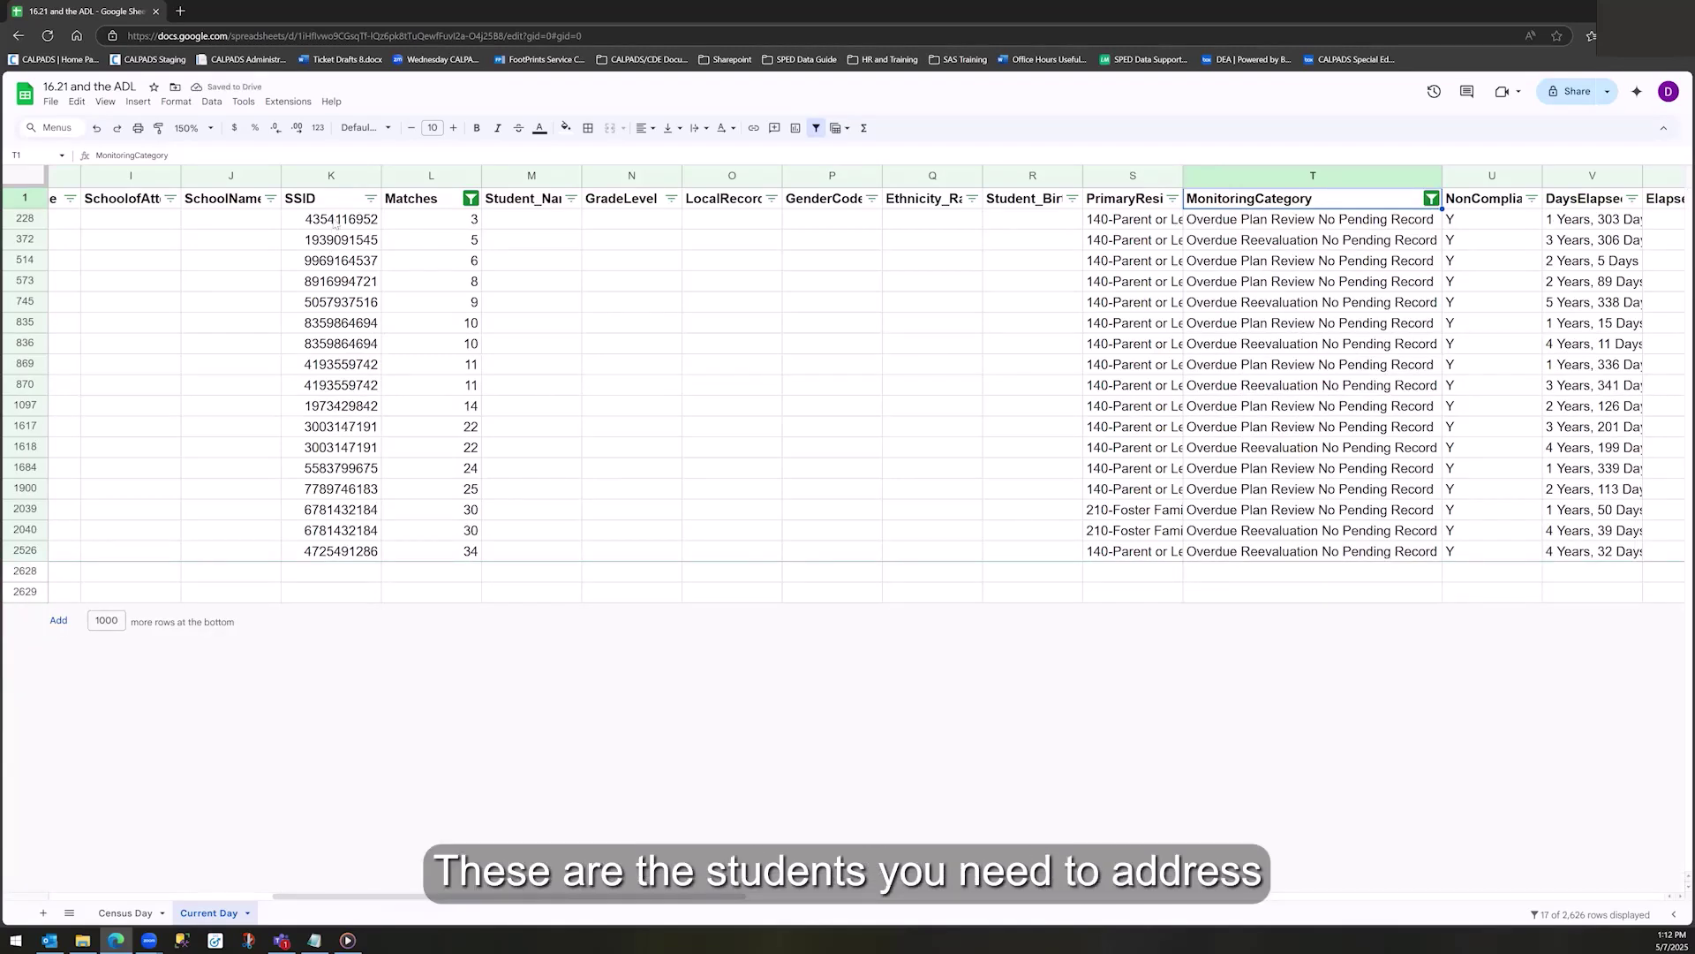
pyautogui.moveTo(335, 220); pyautogui.dragTo(364, 553)
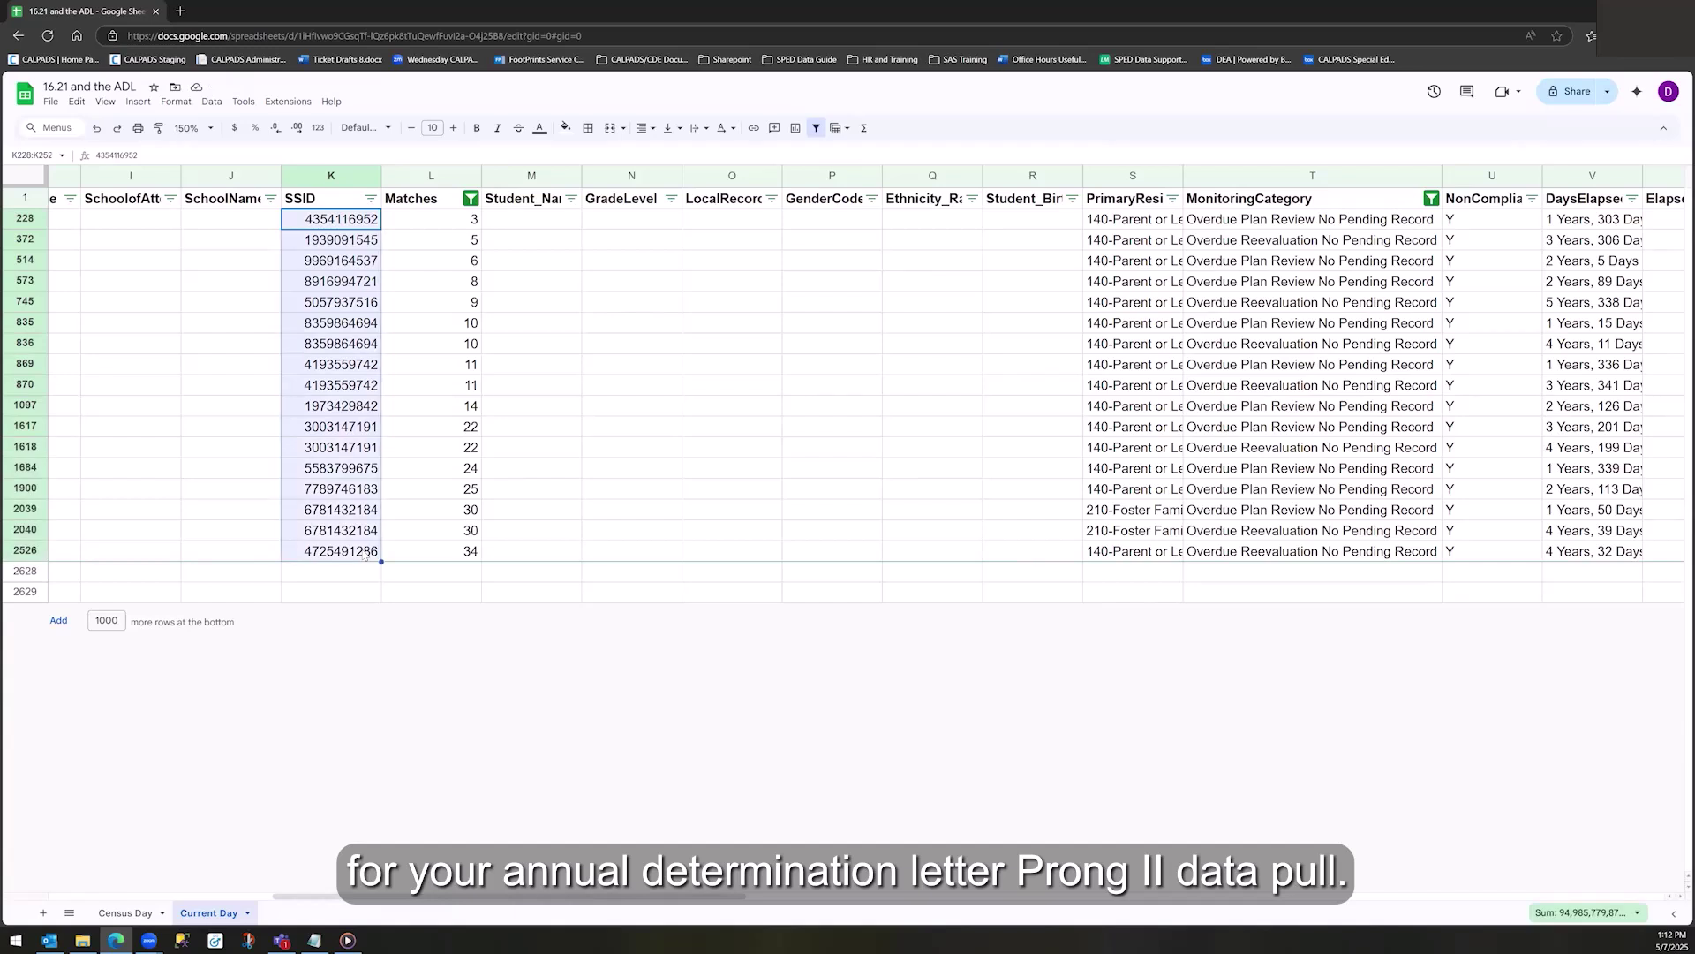